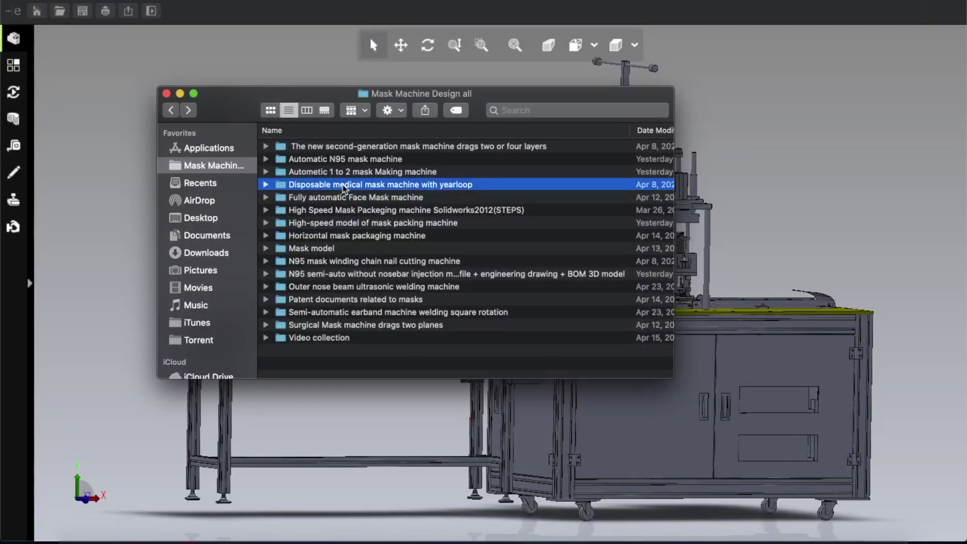
Switch to Finder and open the External ear strap folder inside Disposable medical mask machine with yearloop
click(258, 71)
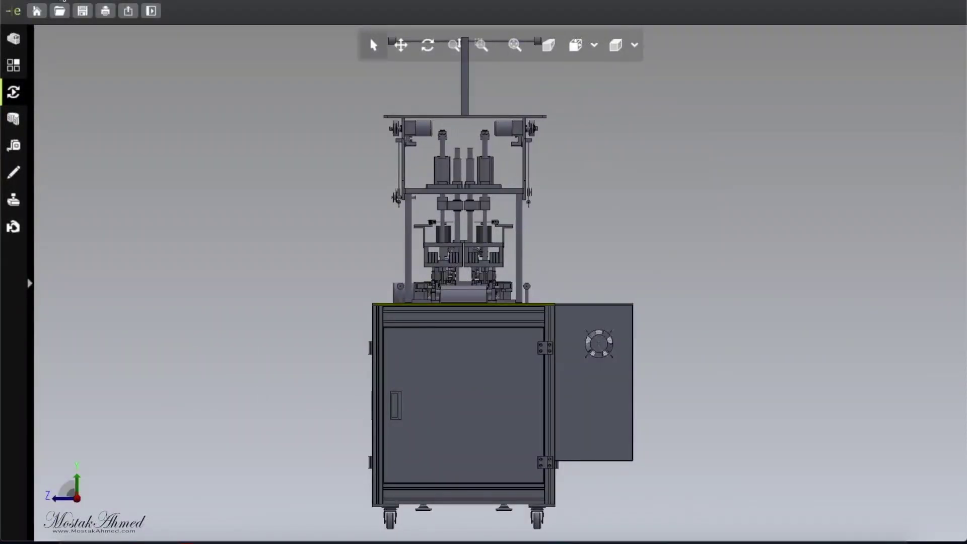
mouse_move(98, 539)
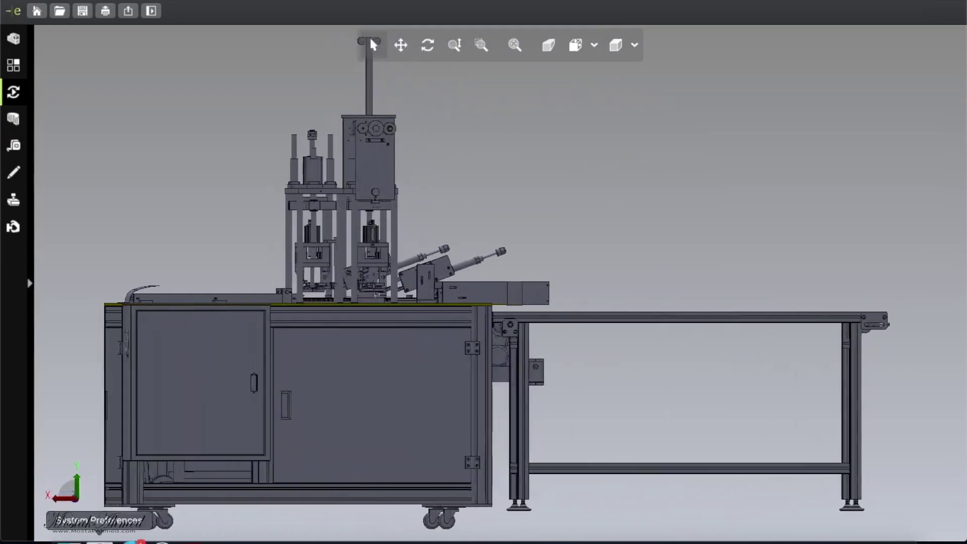
click(61, 521)
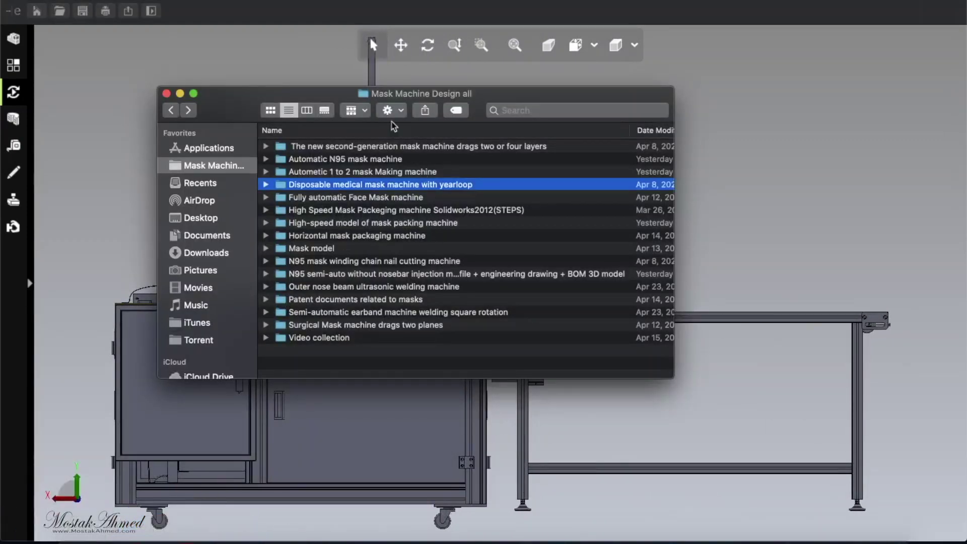
double_click(303, 185)
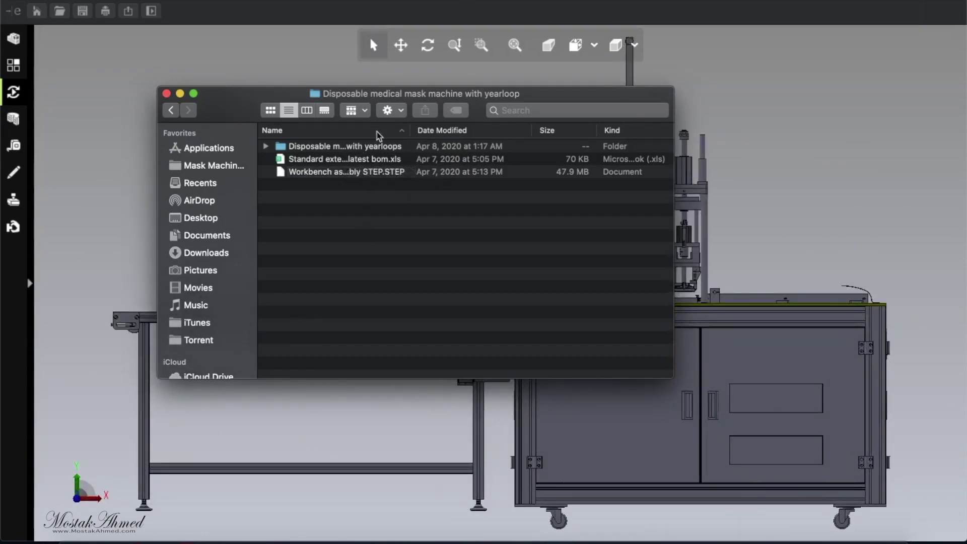
double_click(382, 145)
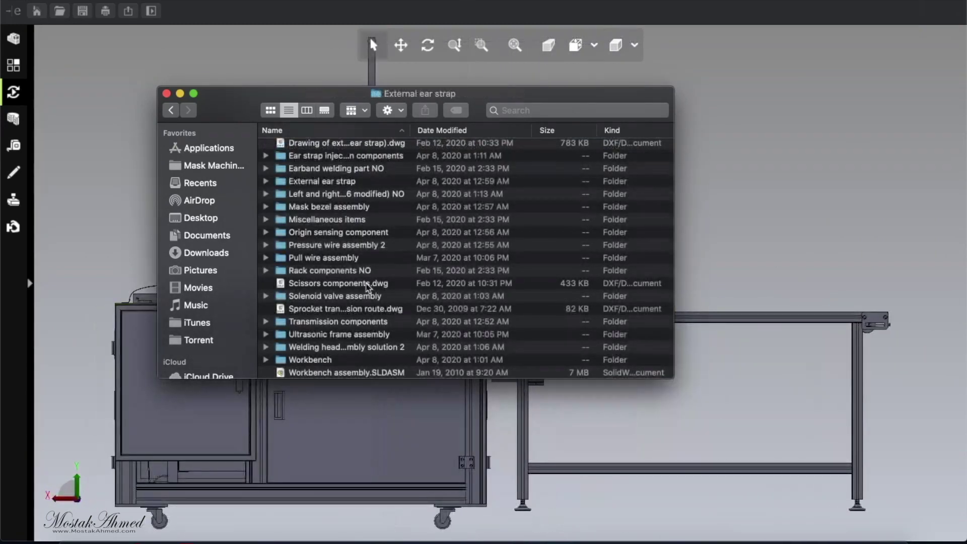
Widen the Name column and review the External ear strap folder's contents, including the file details of Workbench assembly.SLDASM
scroll(370, 291, down, 1)
scroll(368, 288, up, 3)
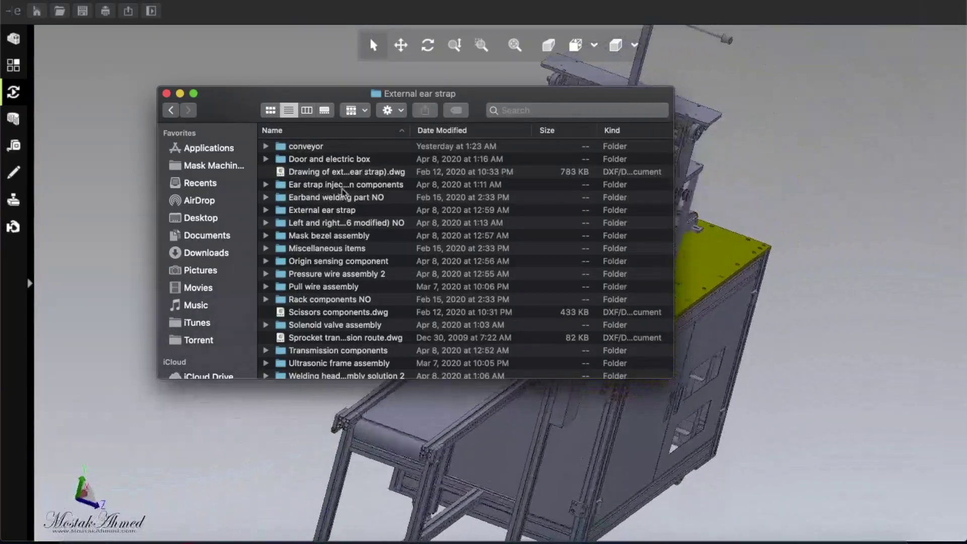
drag(409, 129, 537, 150)
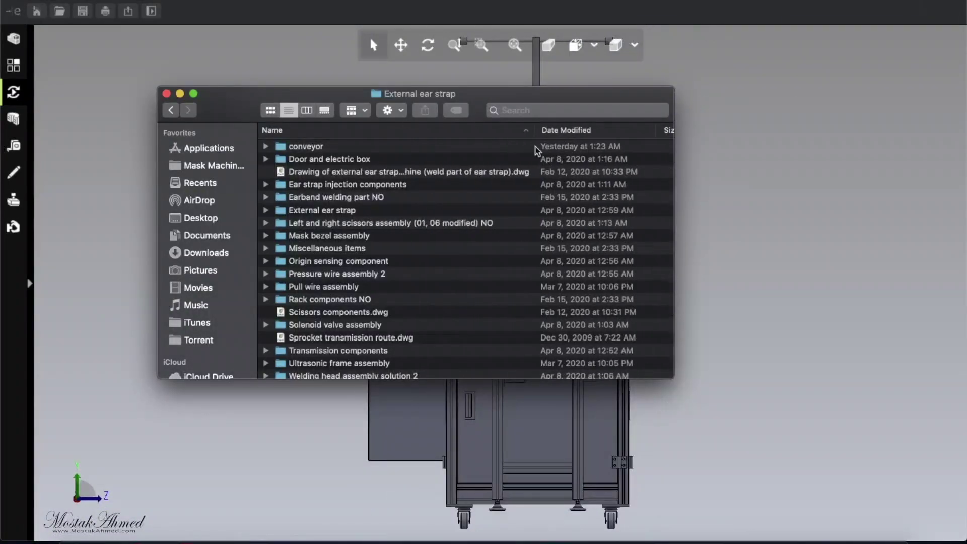
scroll(327, 172, down, 3)
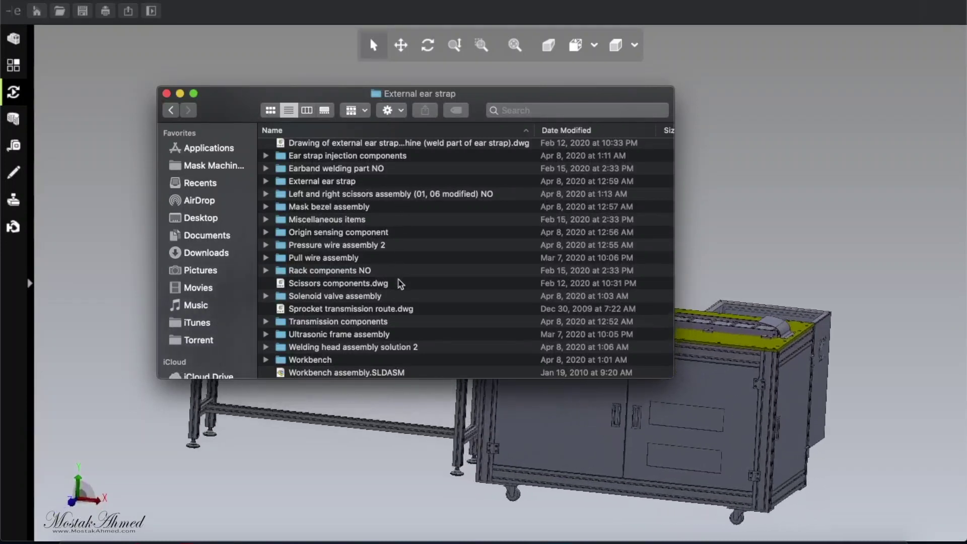
click(365, 373)
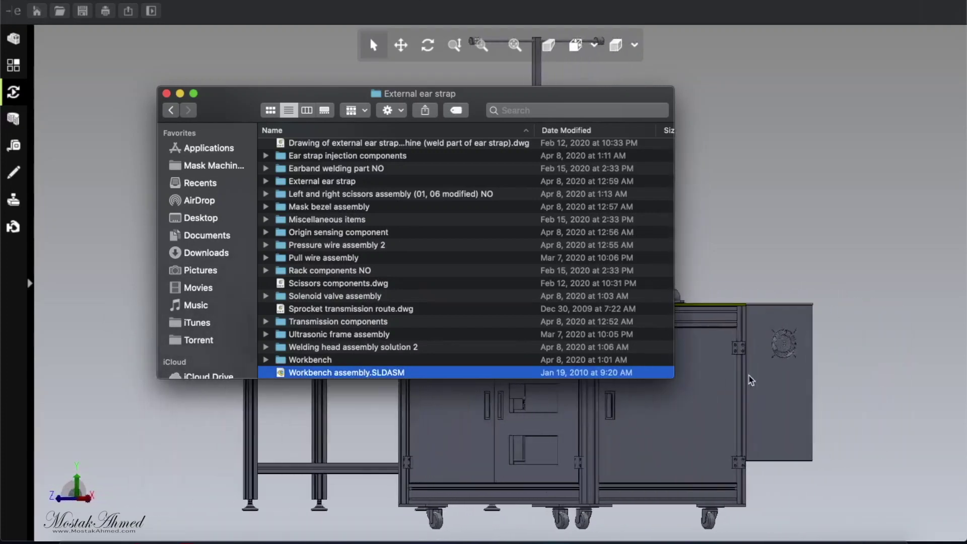
scroll(438, 304, right, 5)
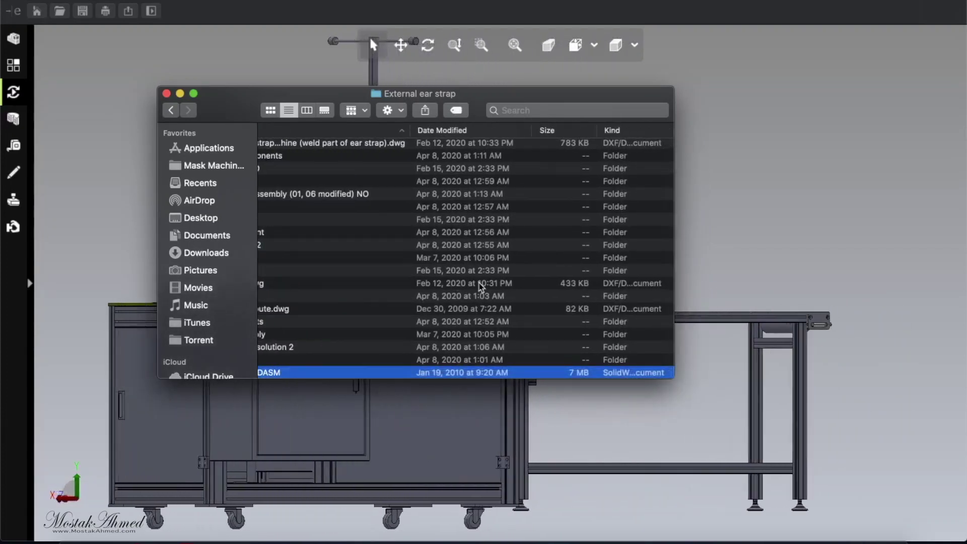
scroll(336, 275, left, 5)
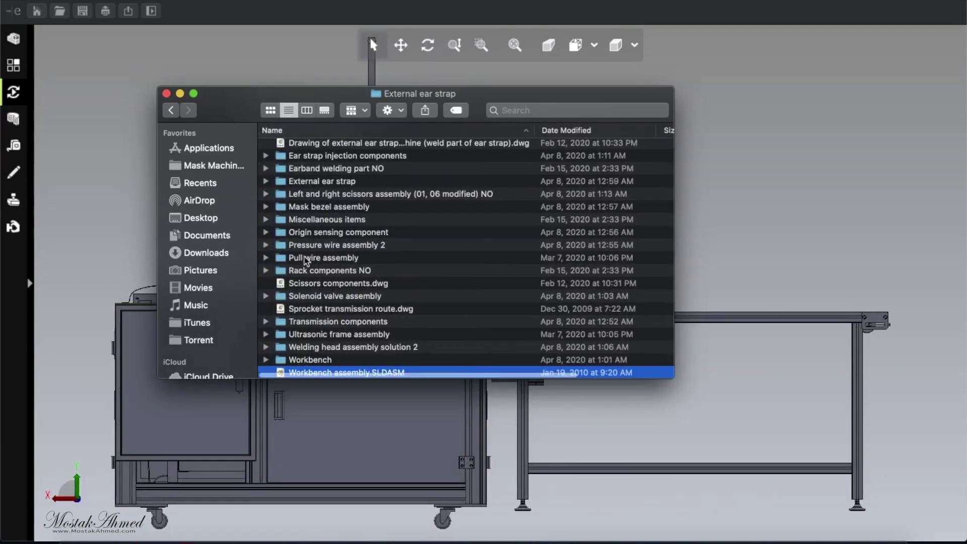
Open Origin sensor fixing block.SLDPRT from the Origin sensing component folder to view the part, and close it
double_click(285, 232)
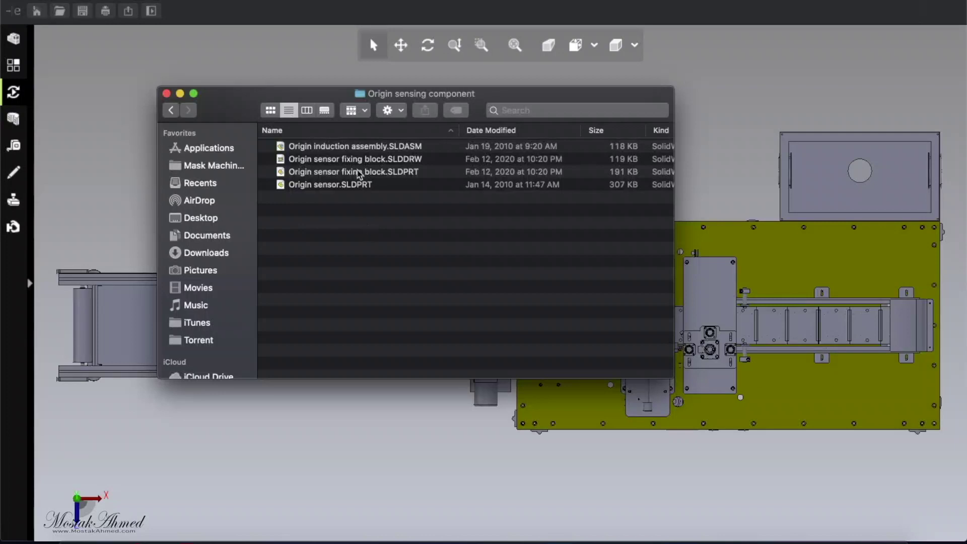
double_click(358, 171)
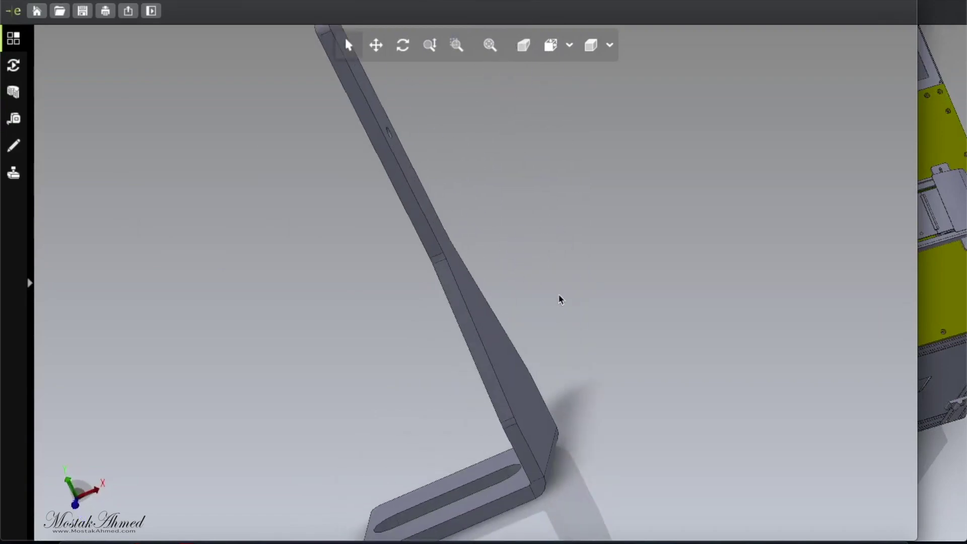
click(7, 1)
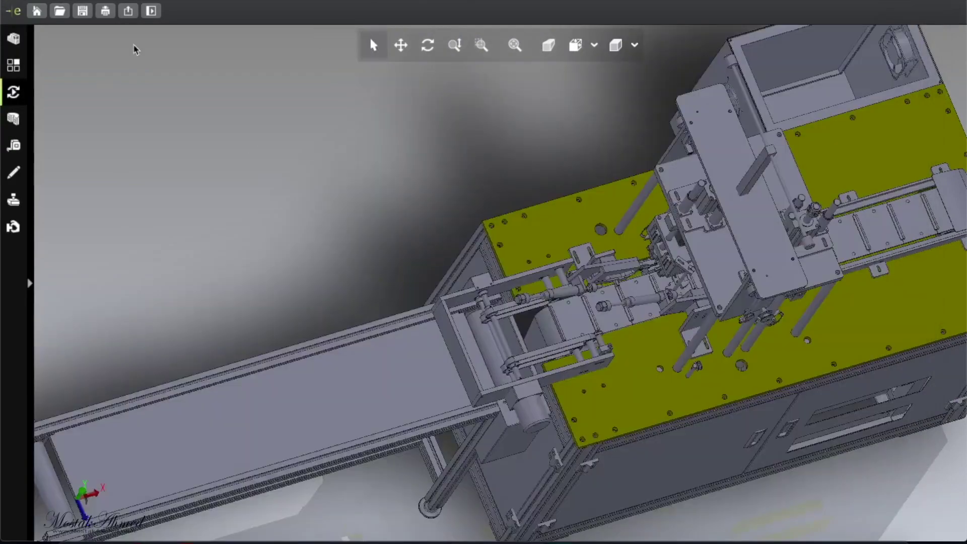
Return Finder to the External ear strap folder and close its window to get back to the machine assembly
click(76, 503)
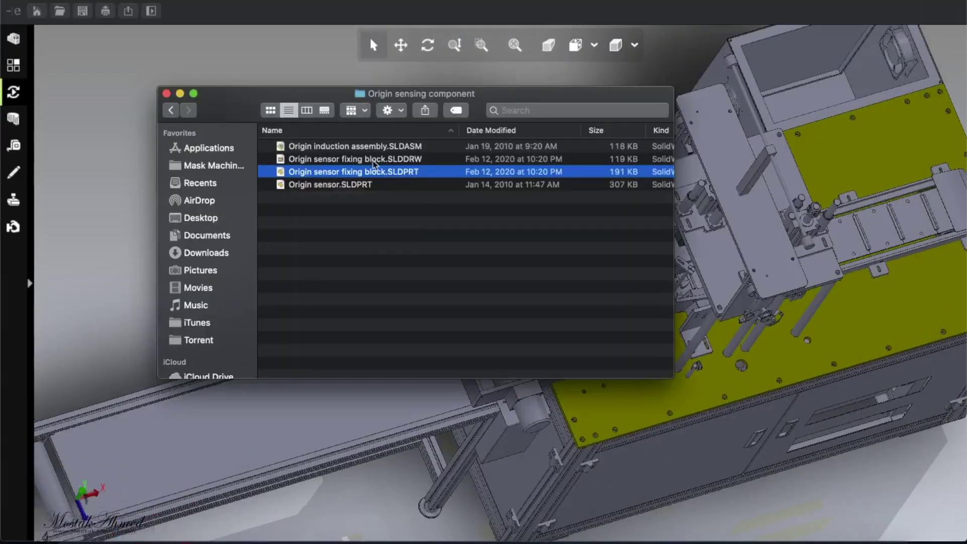
click(170, 110)
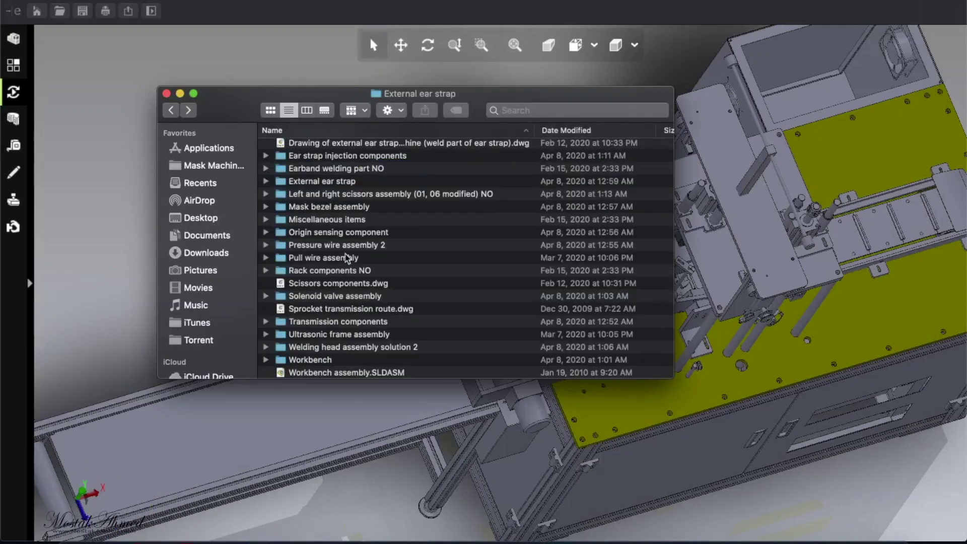
click(167, 93)
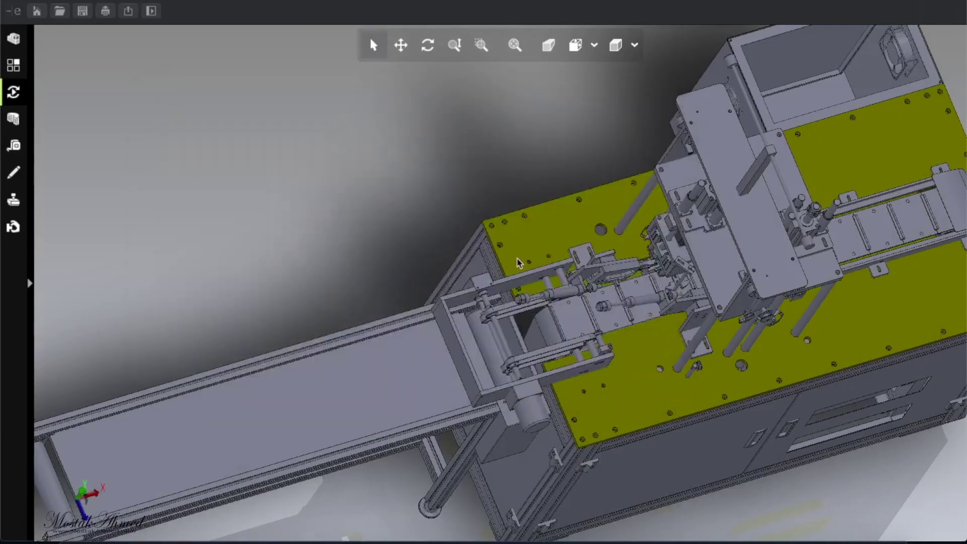
Hide the curved cover at the far end of the chain conveyor on the yellow bench top
middle_drag(649, 319, 649, 320)
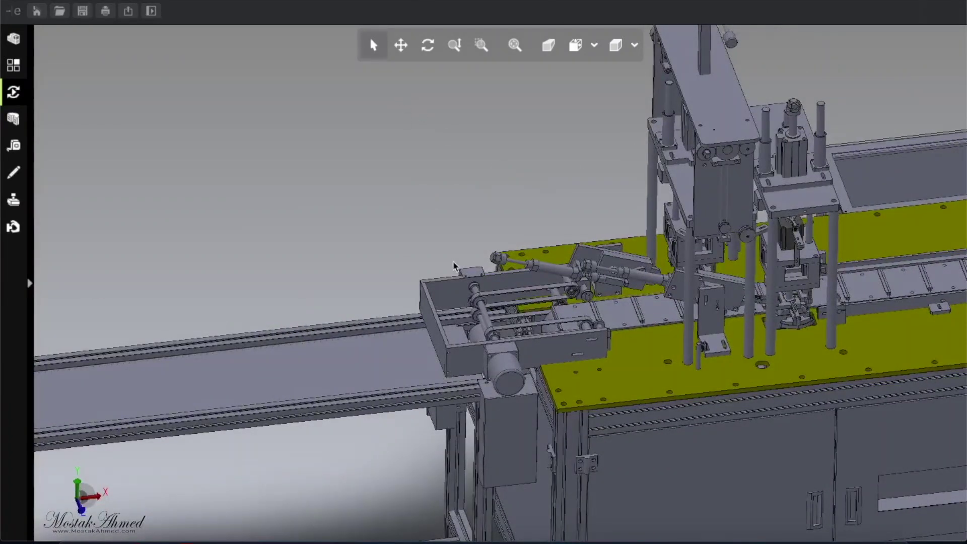
click(535, 272)
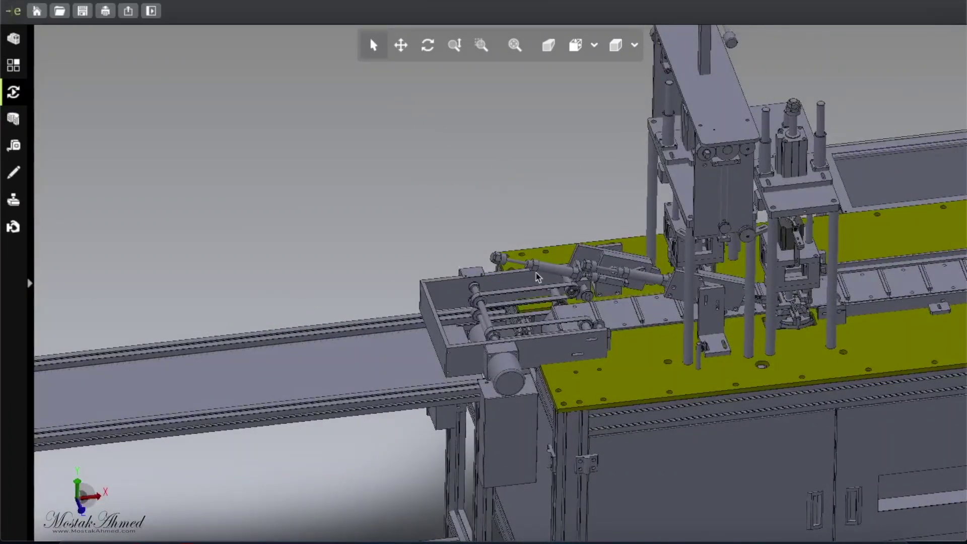
scroll(536, 272, down, 3)
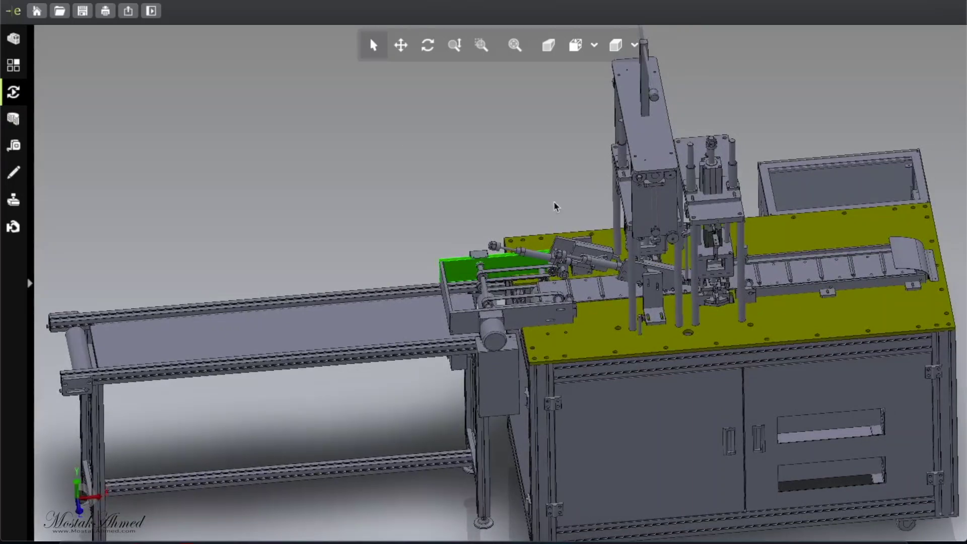
click(402, 46)
drag(855, 307, 672, 323)
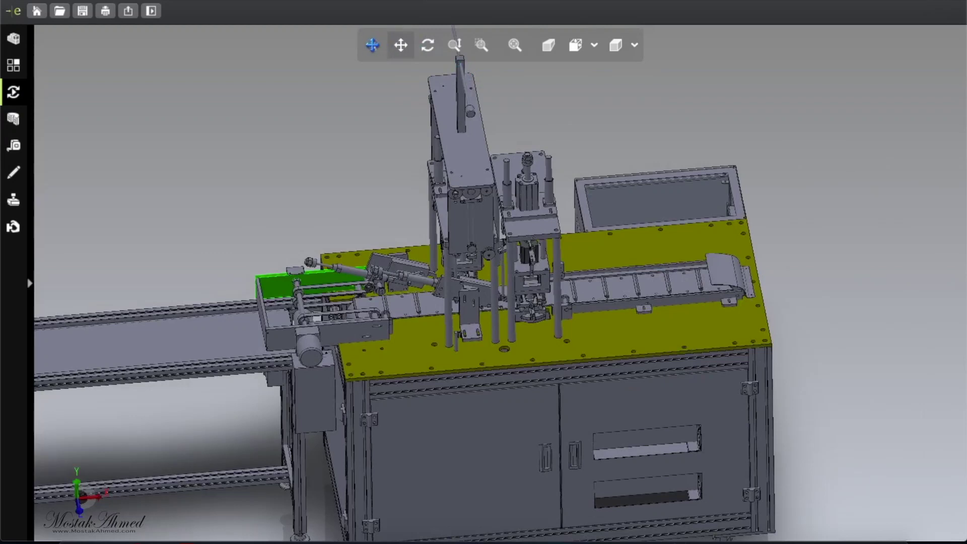
click(372, 45)
click(725, 272)
right_click(724, 270)
key(Escape)
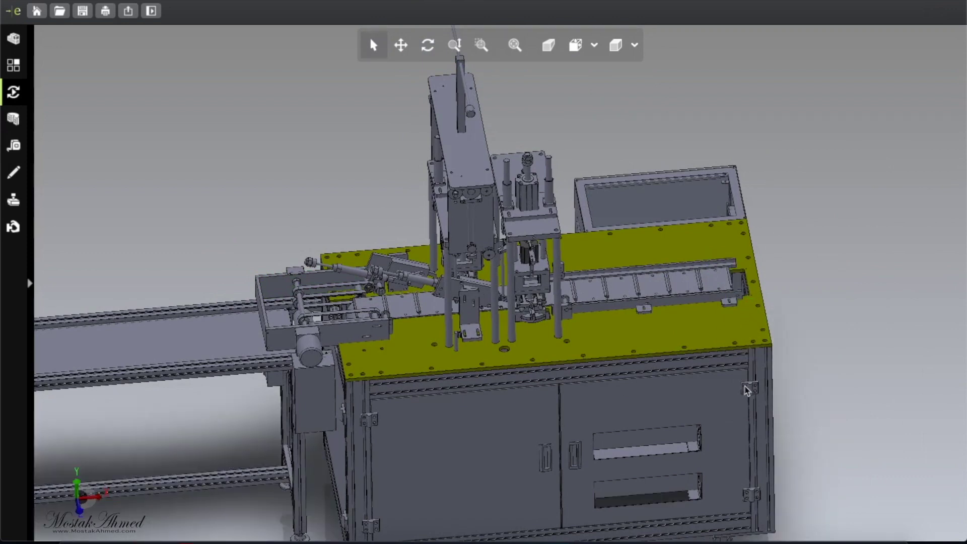
Hide the flat carrier plates one by one along the exposed conveyor section, from the far end to the welding station
click(715, 283)
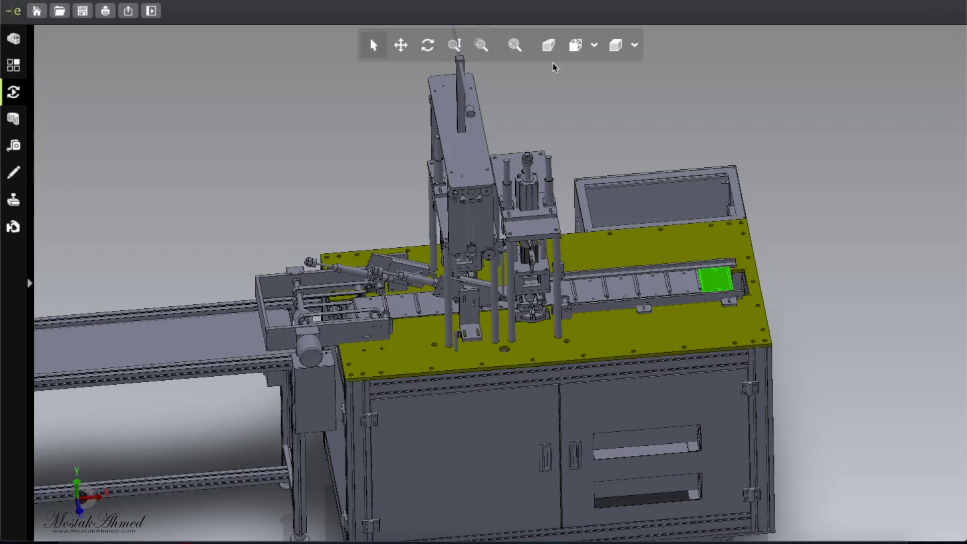
click(481, 46)
drag(438, 152, 742, 450)
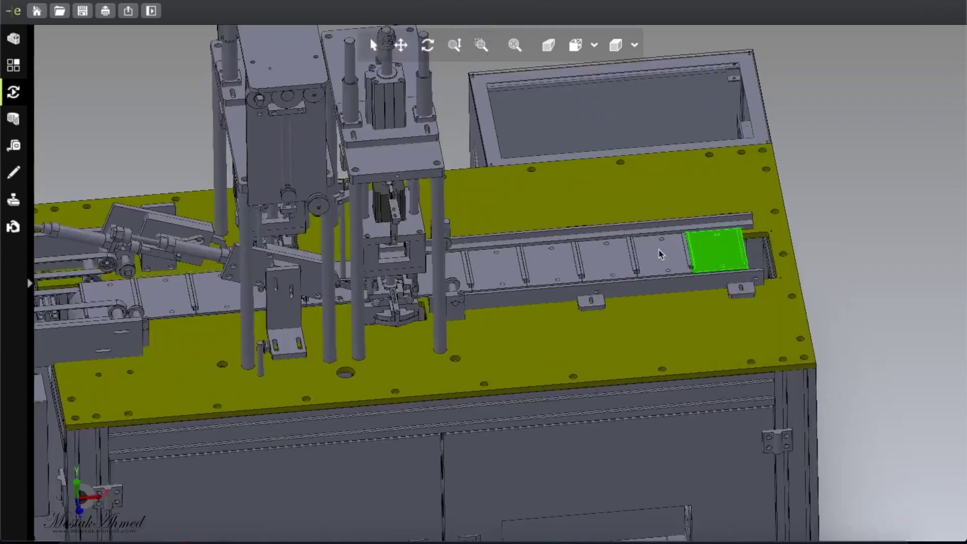
click(658, 250)
right_click(664, 254)
click(680, 263)
click(600, 262)
right_click(544, 265)
click(572, 274)
click(546, 267)
right_click(545, 262)
click(517, 265)
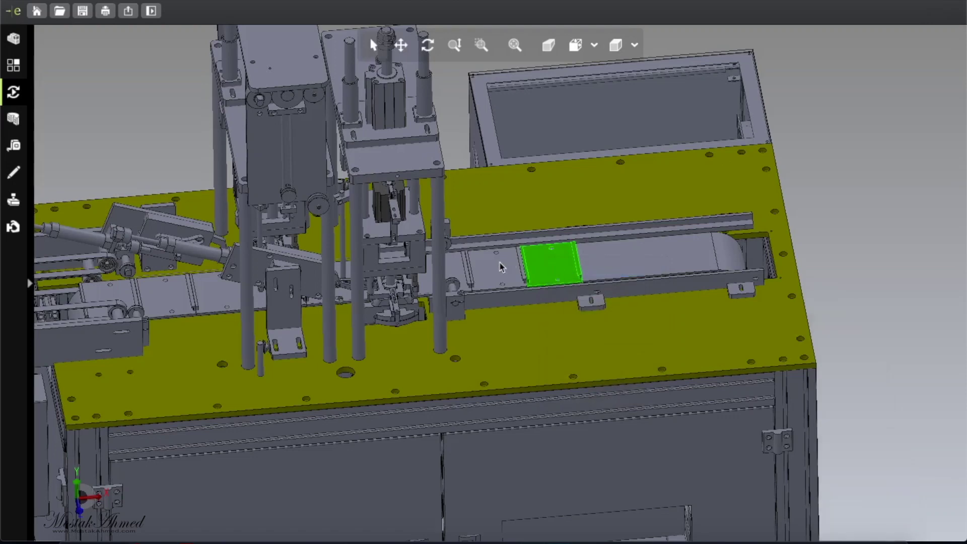
right_click(505, 269)
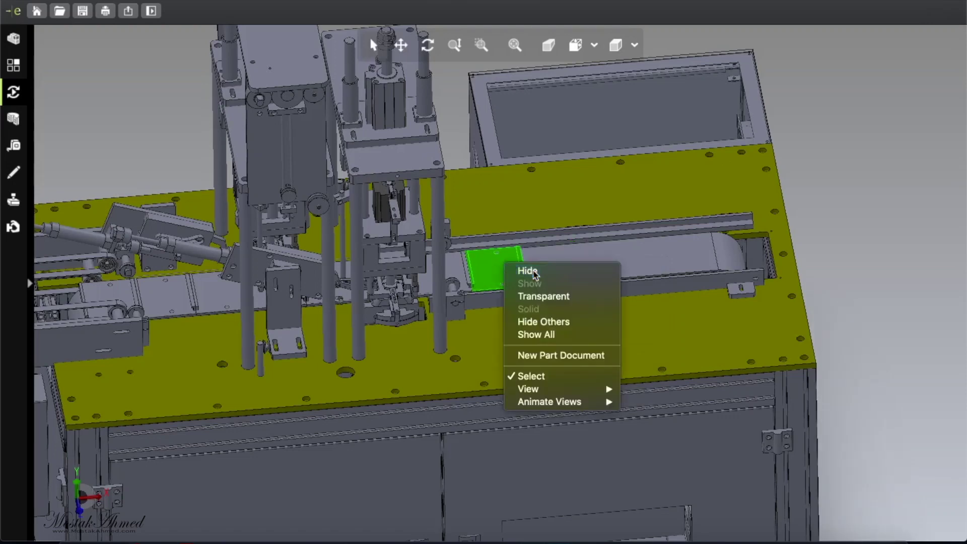
Hide the long belt with the rounded end that covers the conveyor chains
click(661, 267)
click(661, 267)
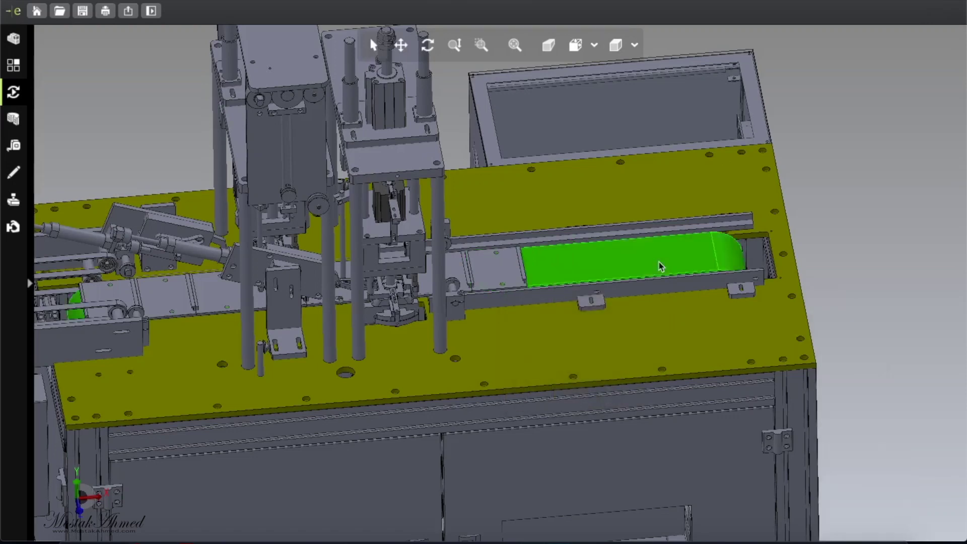
right_click(659, 261)
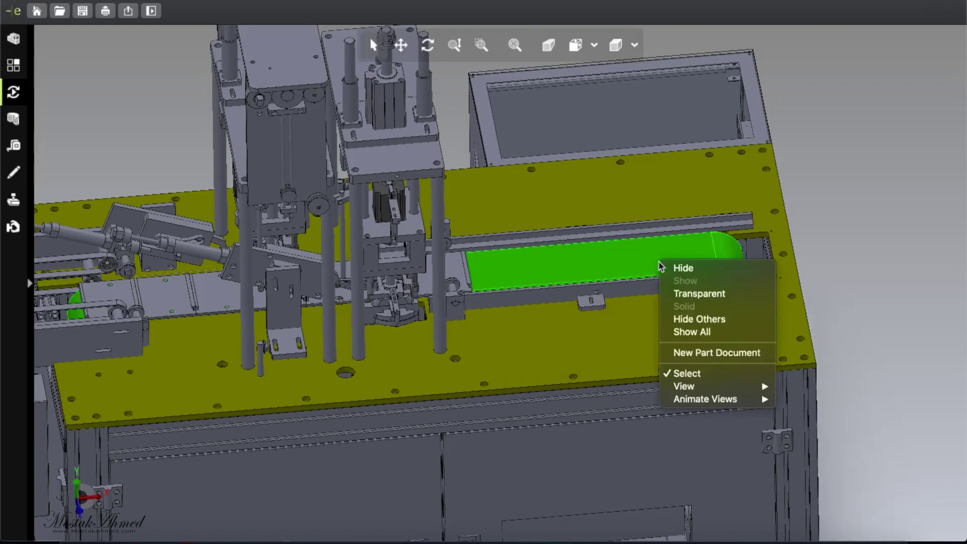
click(688, 271)
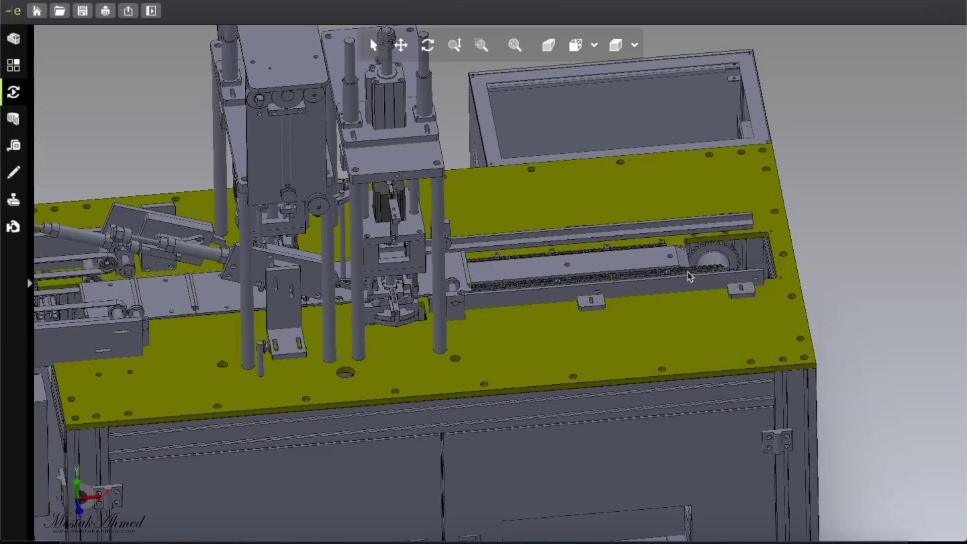
Select the front drive chain, and hide the front outer side rail of the conveyor
click(605, 280)
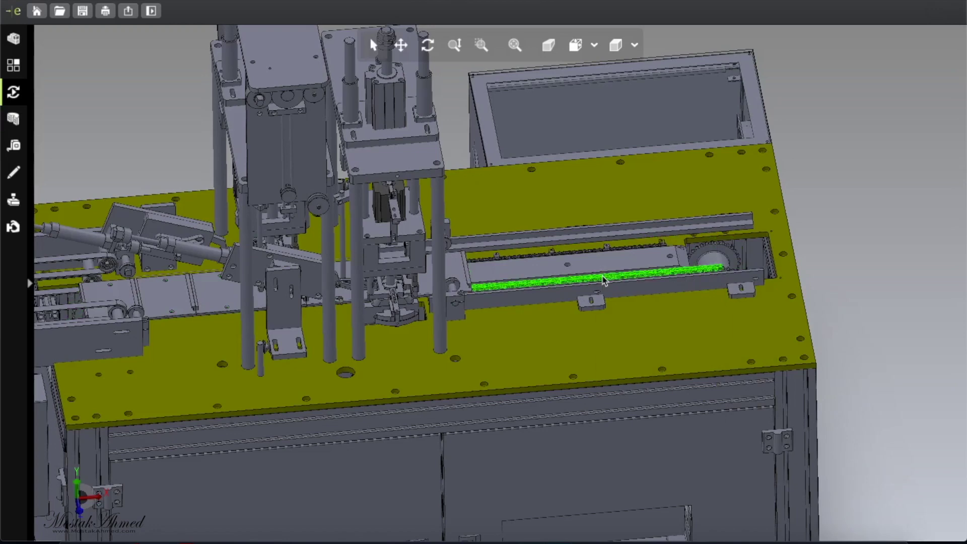
right_click(603, 275)
click(531, 297)
click(511, 300)
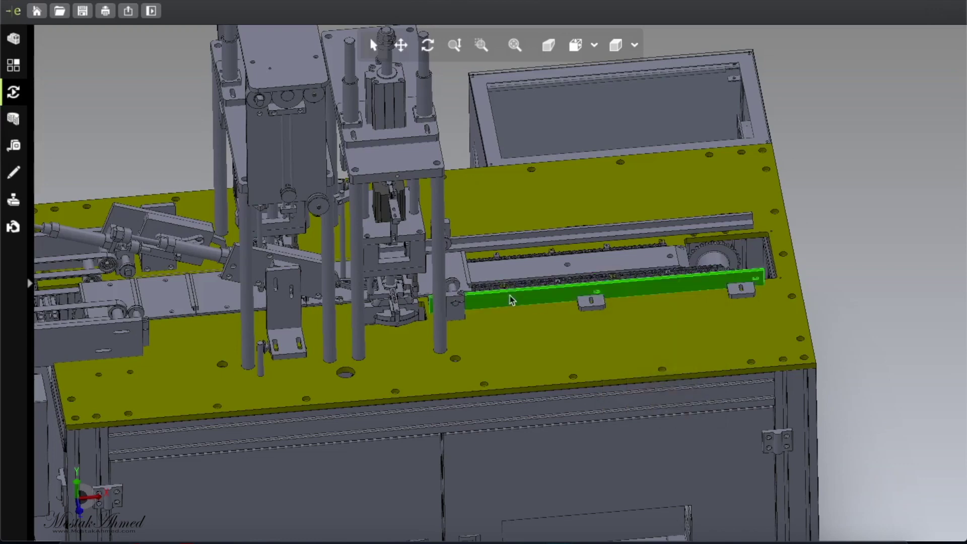
right_click(511, 300)
key(Escape)
Hide the rear side rails of the conveyor, behind the rear chain
click(552, 231)
right_click(553, 231)
click(571, 237)
right_click(535, 238)
click(567, 244)
Hide the front drive chain and the inner rail running beside it
click(483, 49)
click(482, 45)
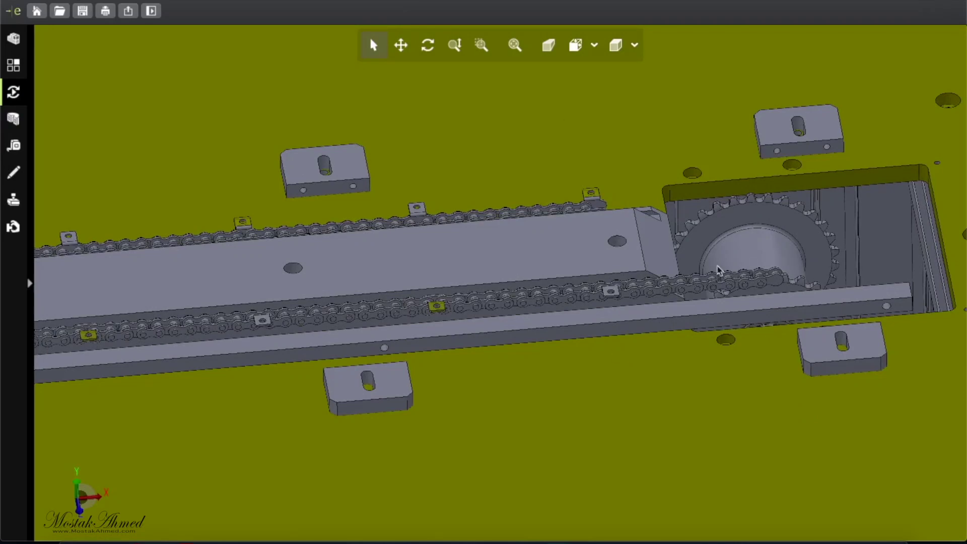
right_click(486, 308)
click(509, 316)
right_click(747, 307)
click(771, 316)
Hide the sprocket on the shaft in the bench cutout at the conveyor's end
click(771, 249)
right_click(771, 247)
click(796, 252)
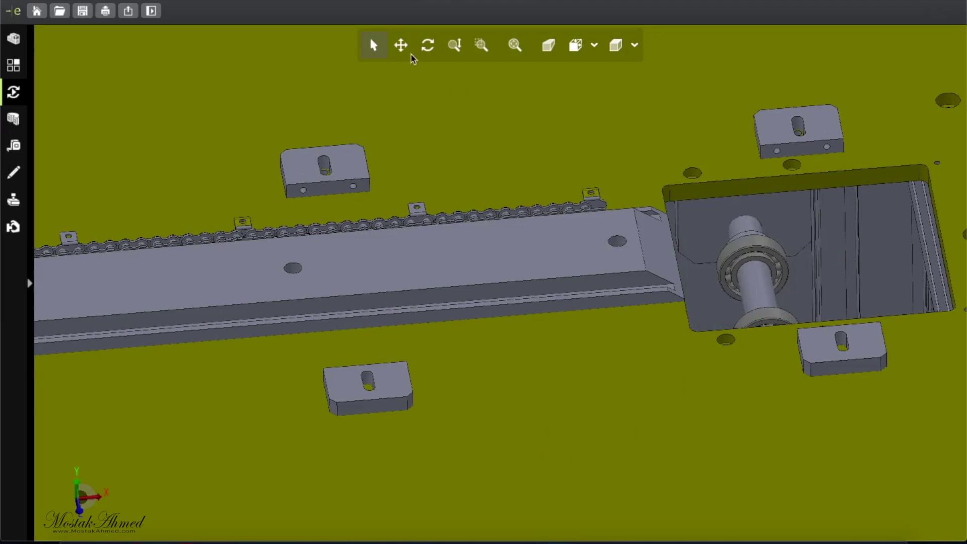
Hide the yellow bench top plate that carries the machine's stations
scroll(553, 391, down, 5)
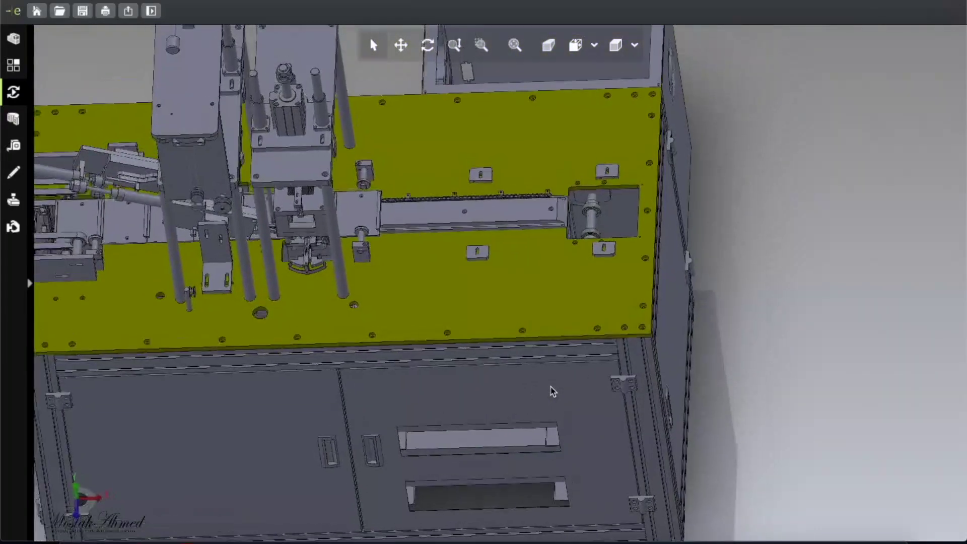
click(400, 44)
drag(434, 278, 720, 361)
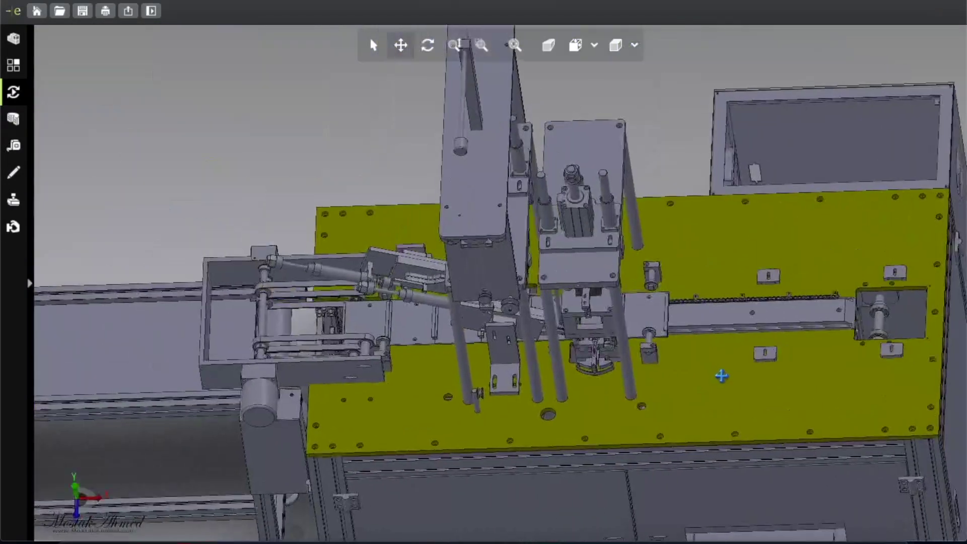
click(366, 48)
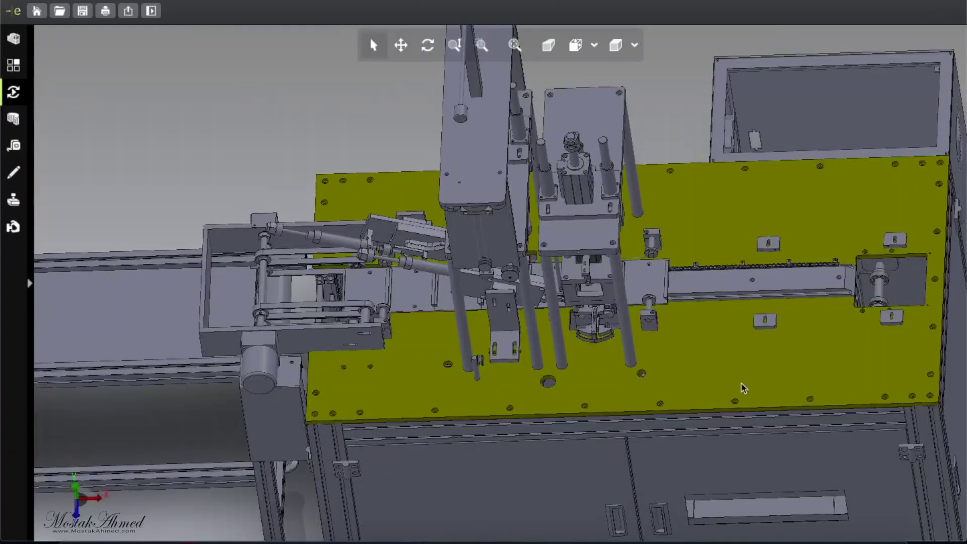
click(717, 366)
right_click(716, 361)
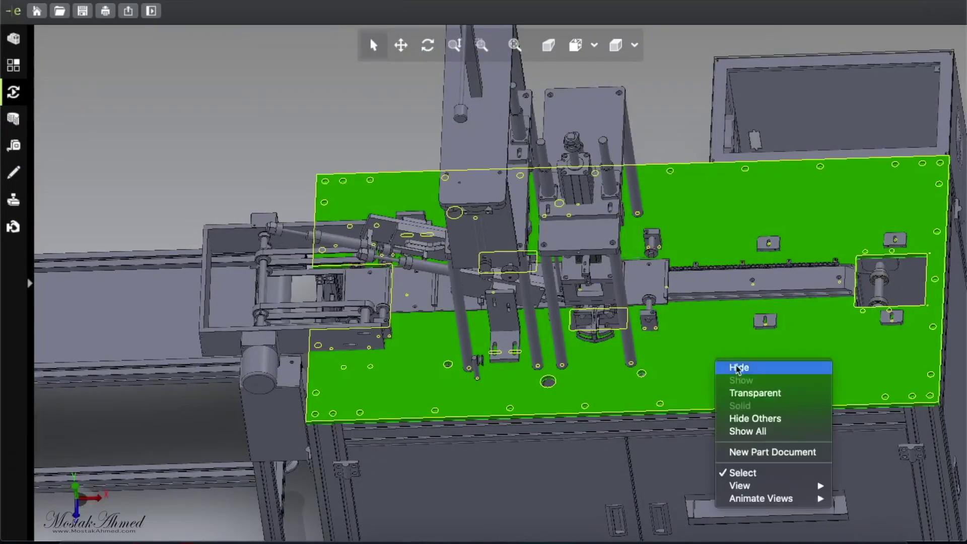
click(741, 369)
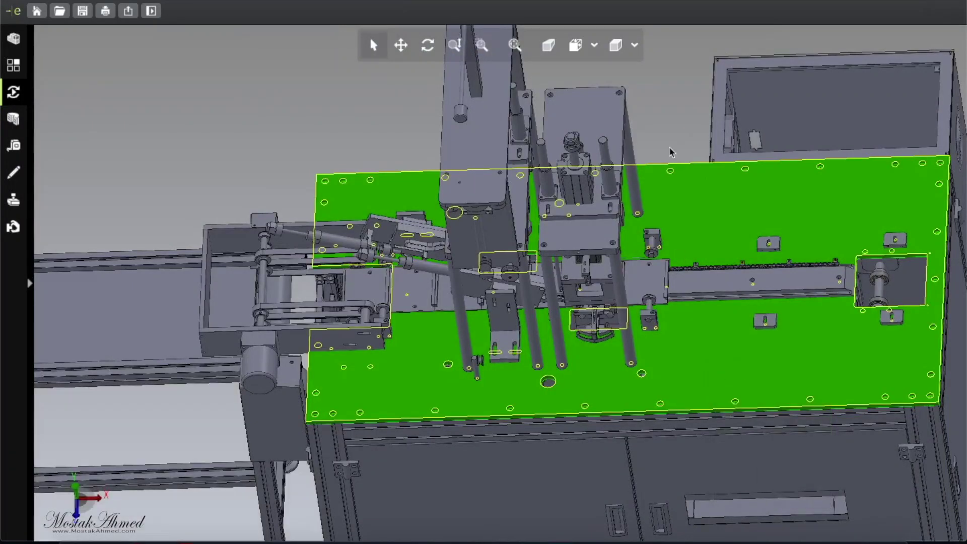
Hide both front cabinet doors below the bench, the slotted one and the plain one
click(401, 44)
drag(431, 283, 381, 262)
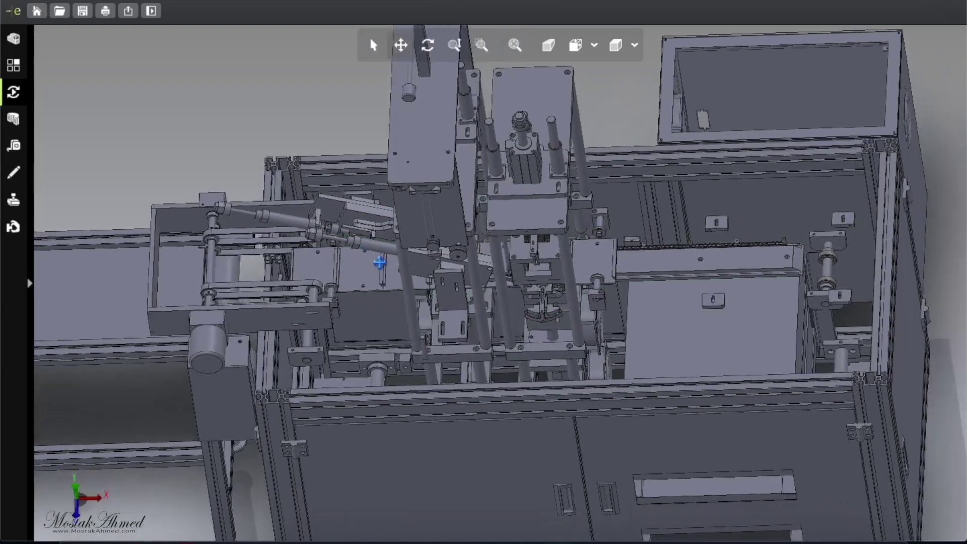
click(697, 443)
right_click(697, 442)
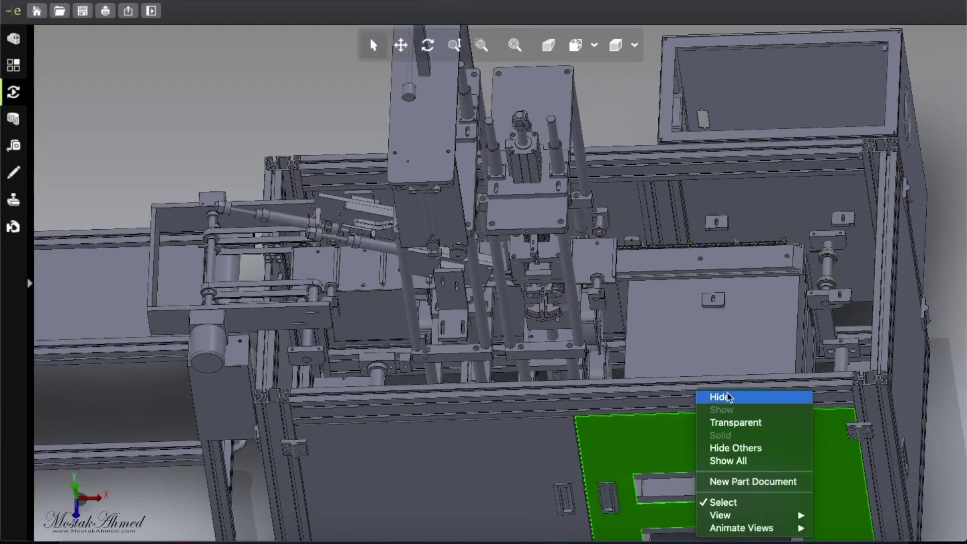
click(719, 396)
click(496, 468)
right_click(496, 468)
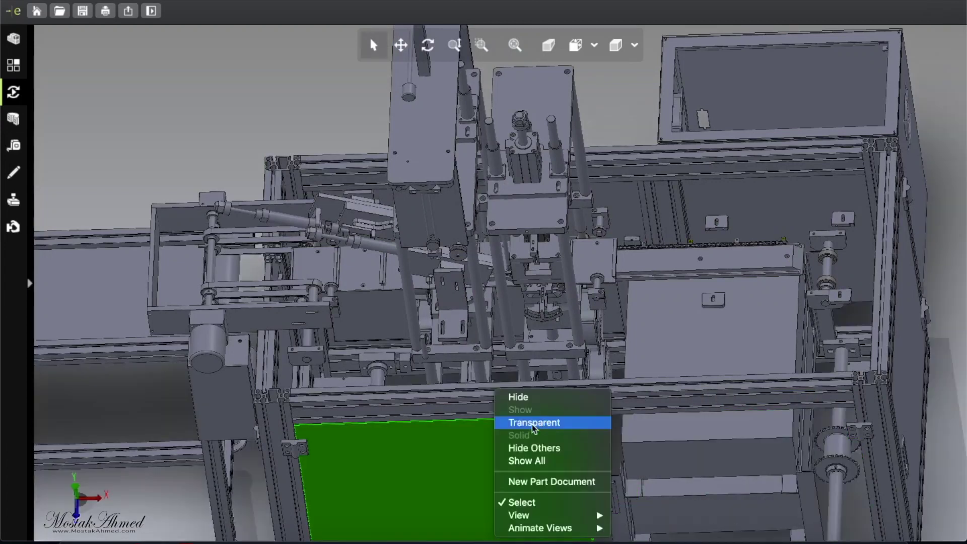
click(524, 397)
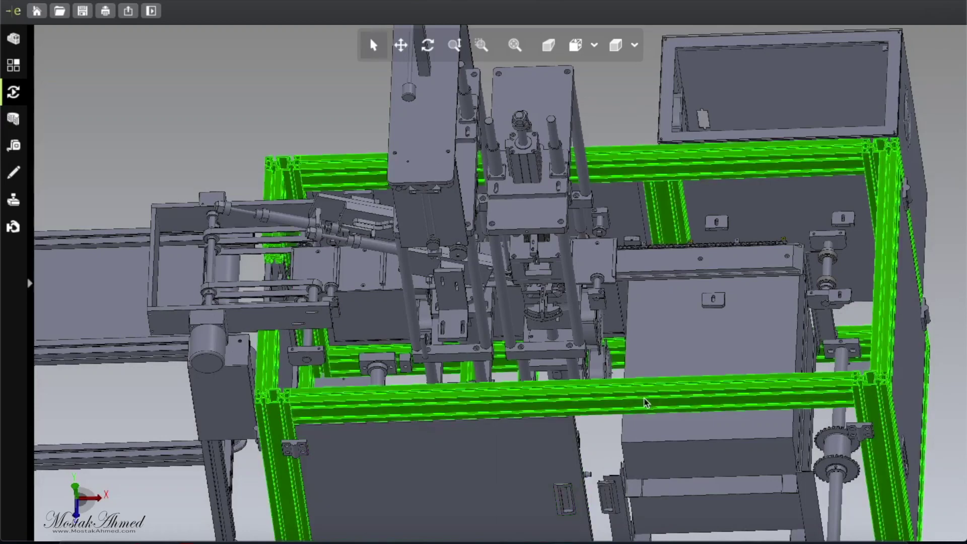
Hide the bench's aluminium profile frame and the open box cabinet with its cover at the rear corner
right_click(645, 398)
click(687, 402)
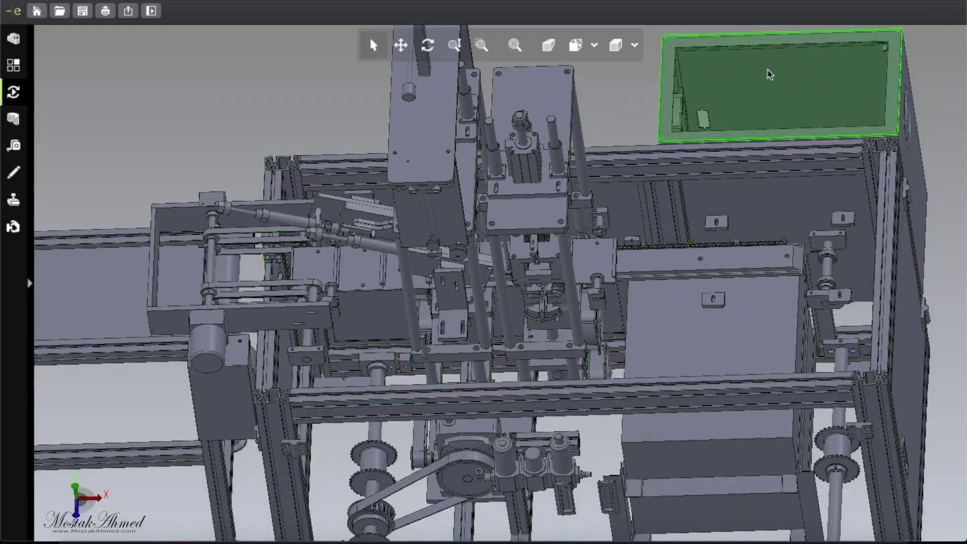
right_click(770, 75)
click(806, 77)
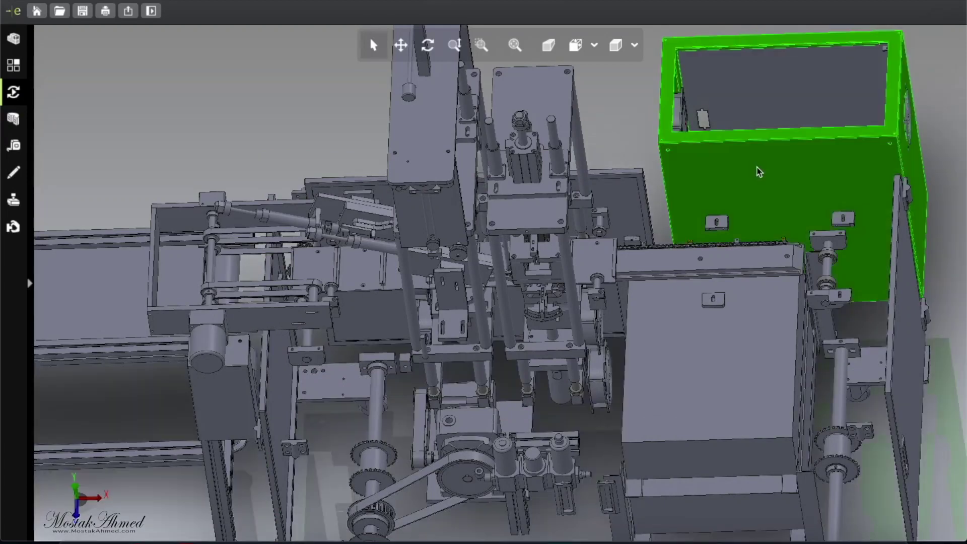
right_click(787, 312)
click(855, 319)
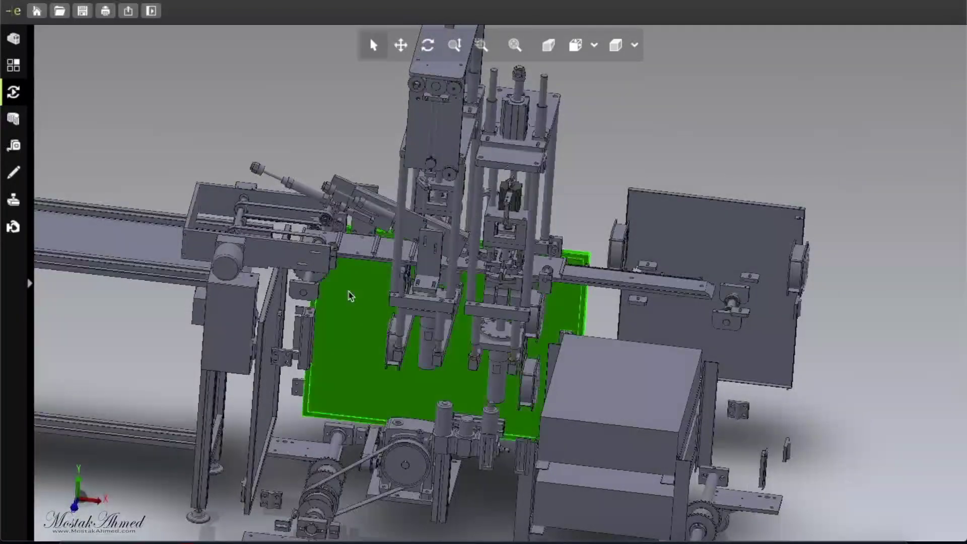
Hide the large back panel behind the press stations and the panel behind the conveyor's end
right_click(348, 292)
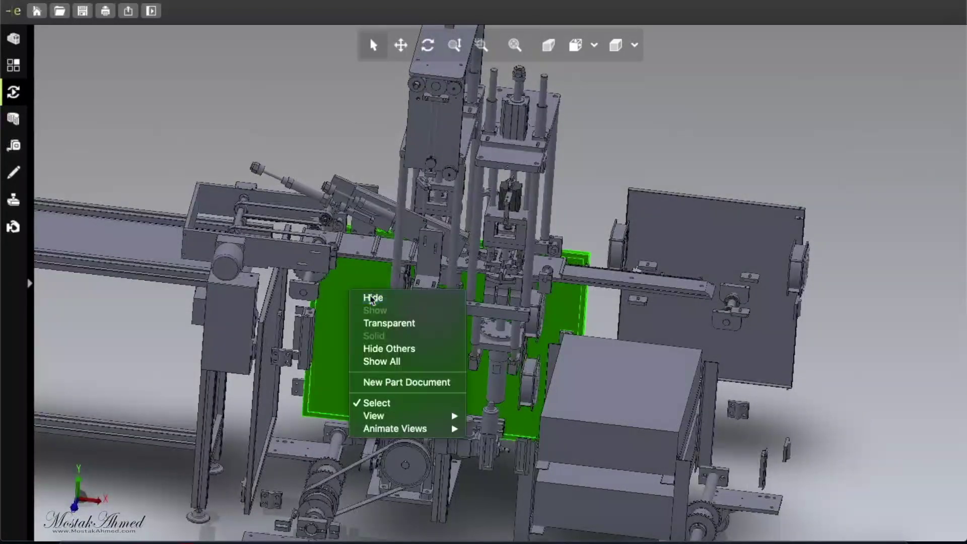
click(371, 297)
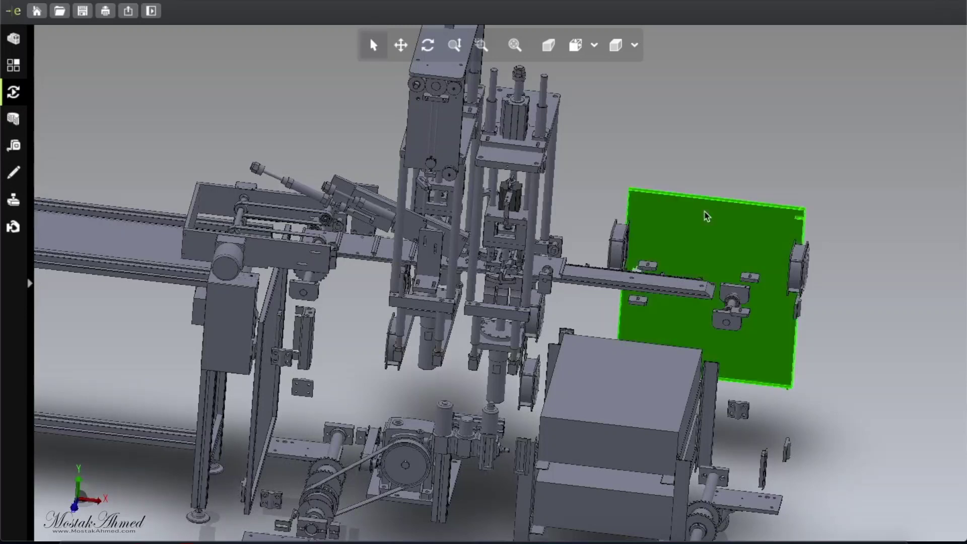
right_click(704, 214)
click(729, 215)
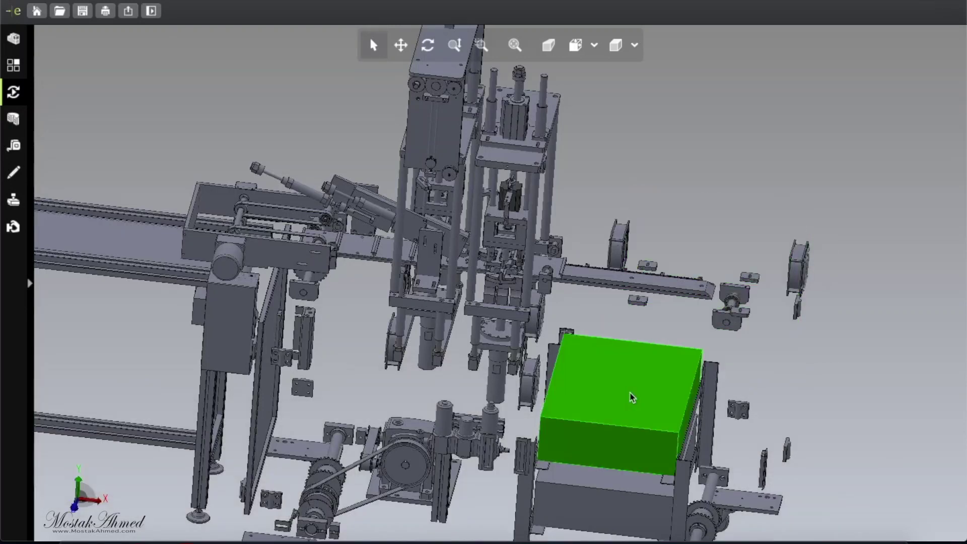
Hide the upper and lower boxes held in the rack below the conveyor
right_click(631, 393)
click(668, 401)
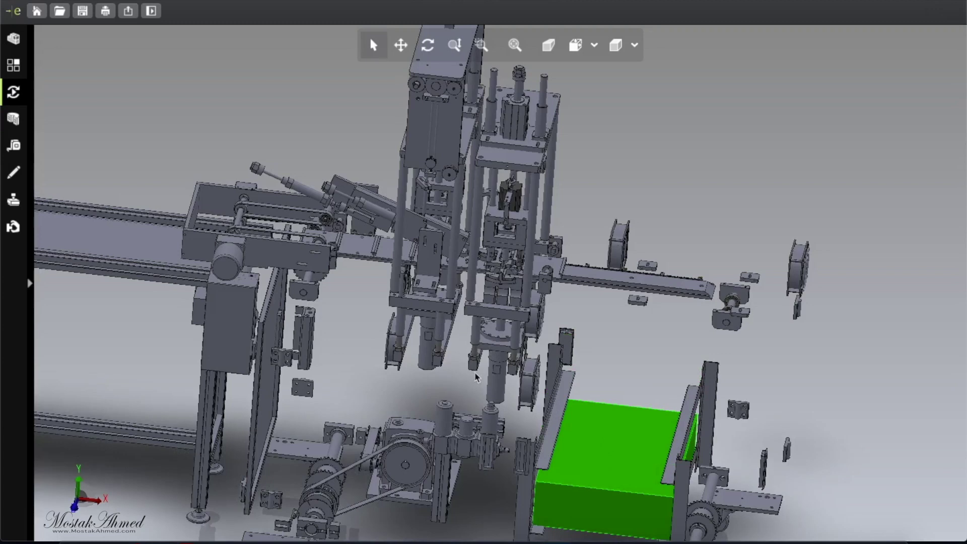
right_click(598, 453)
click(639, 402)
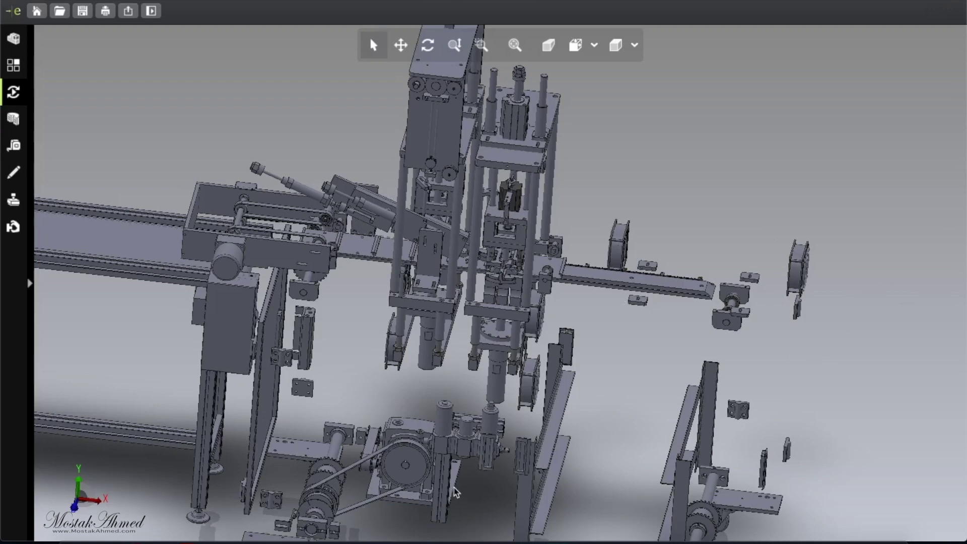
Examine the exposed press stations, conveyor and lower drive components from the opposite end of the machine
click(427, 45)
drag(854, 352, 702, 341)
drag(893, 330, 781, 367)
drag(701, 211, 763, 315)
click(375, 44)
drag(749, 185, 966, 80)
scroll(627, 284, down, 2)
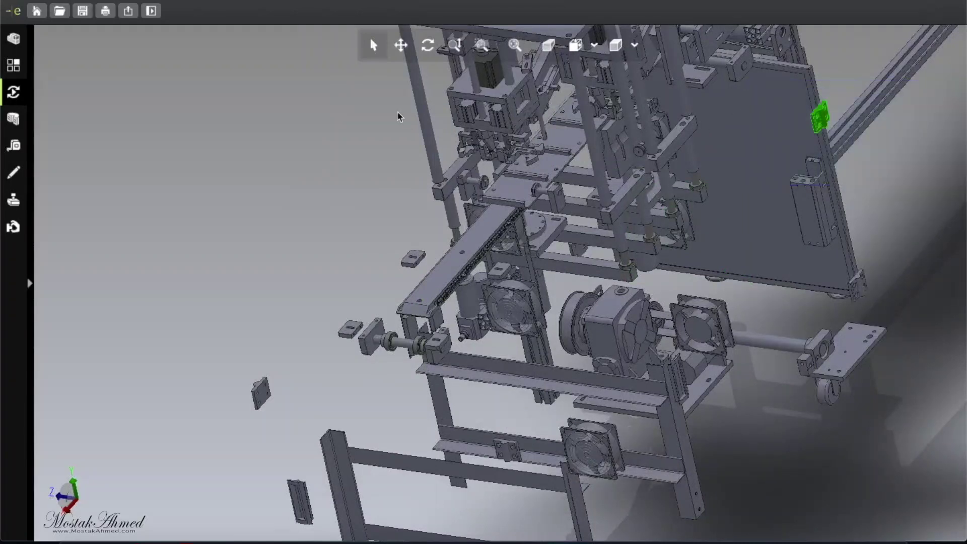
click(403, 46)
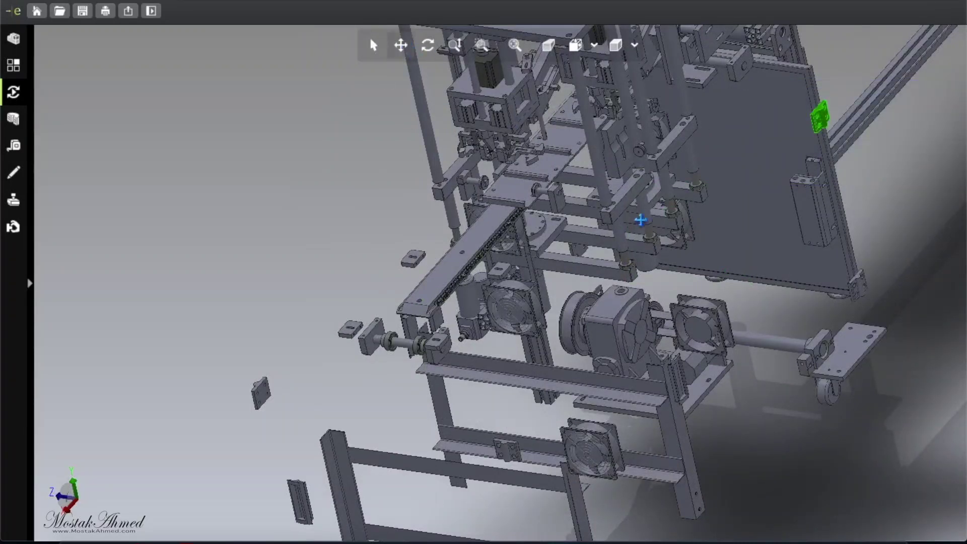
drag(687, 211, 511, 408)
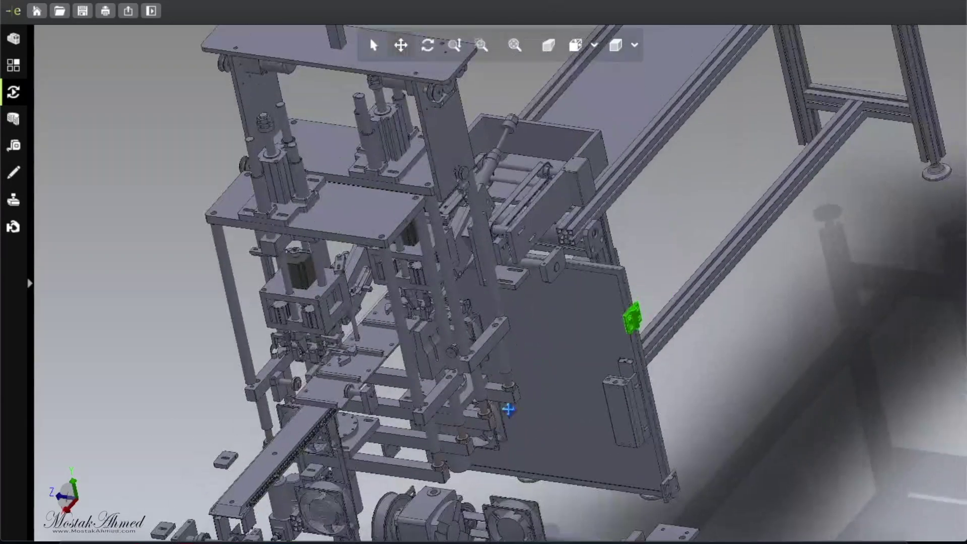
click(426, 44)
drag(901, 155, 928, 155)
click(363, 42)
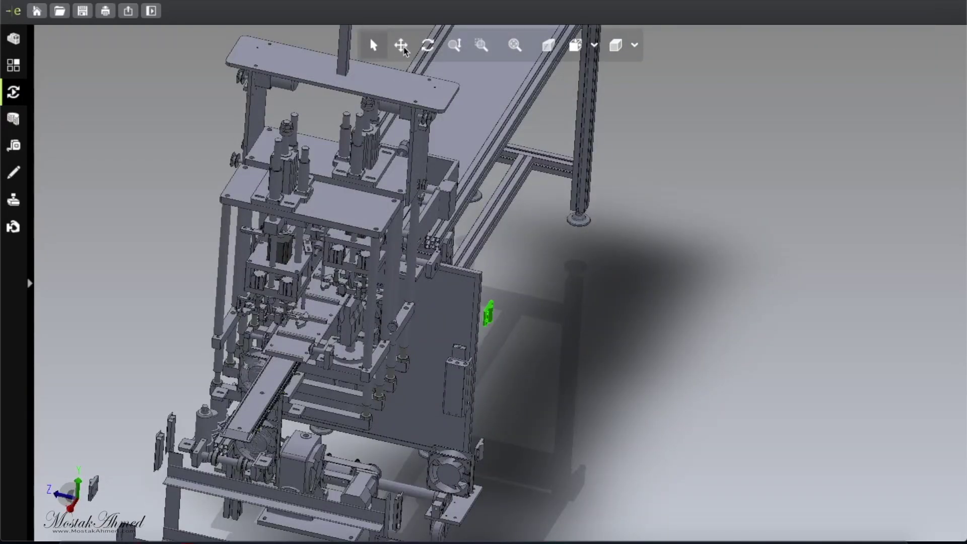
click(401, 46)
drag(412, 333, 550, 279)
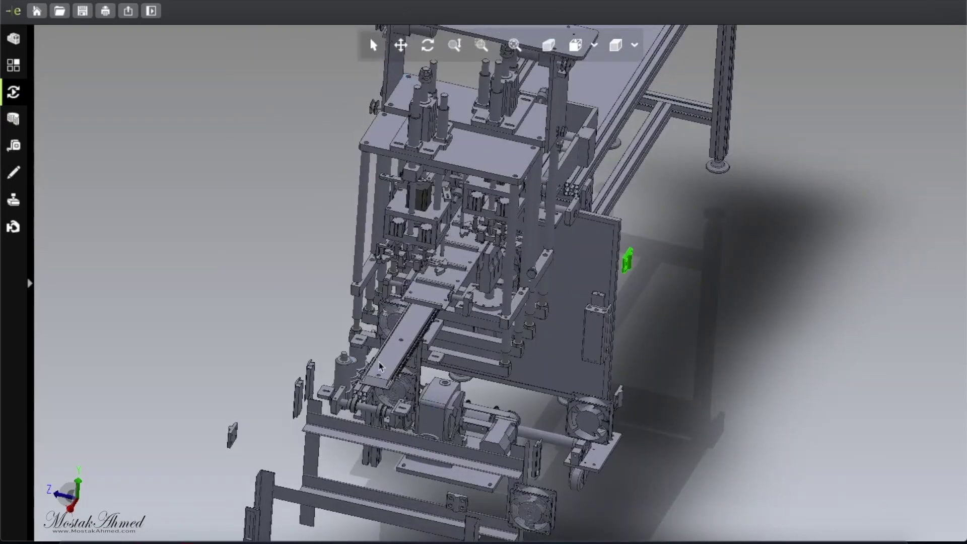
Hide the two support frames of the rack below the conveyor's end
click(398, 446)
right_click(399, 445)
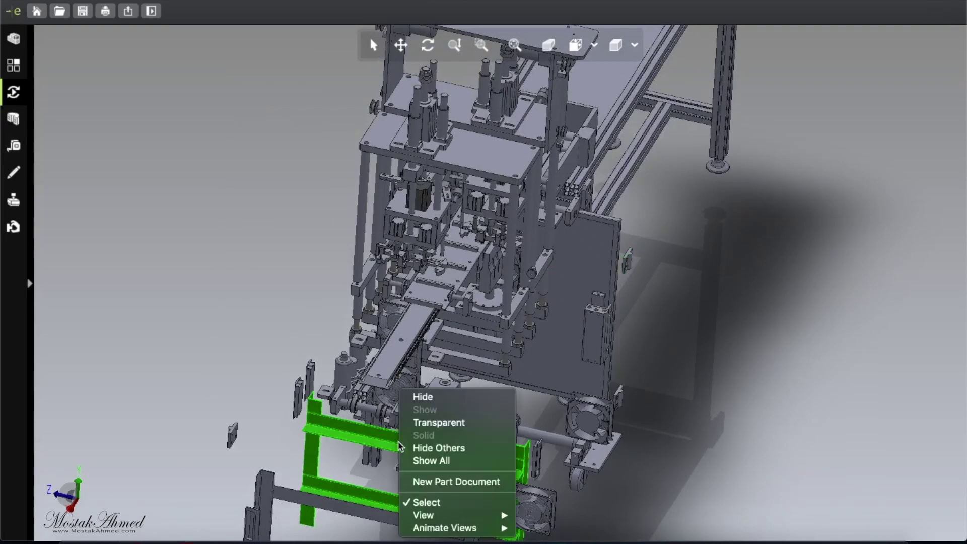
key(Escape)
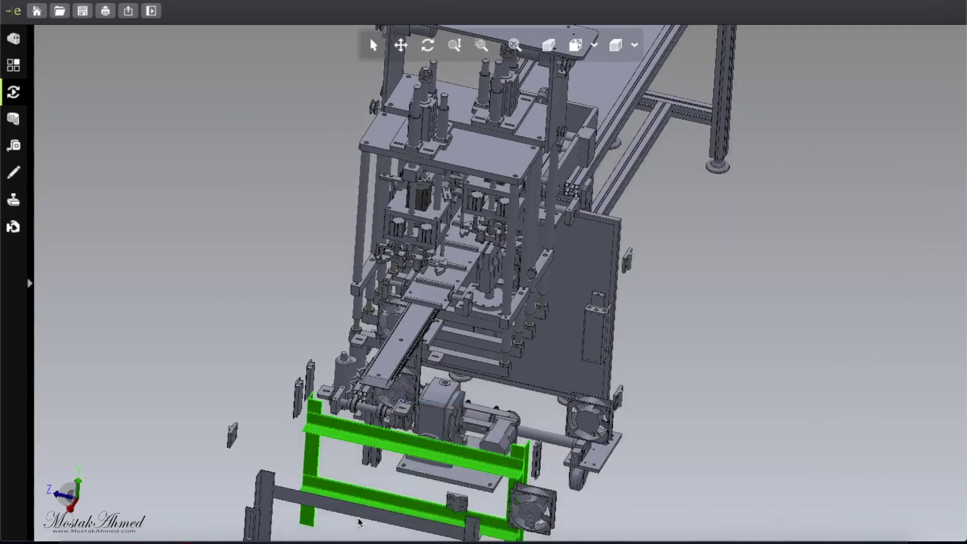
click(311, 507)
right_click(298, 387)
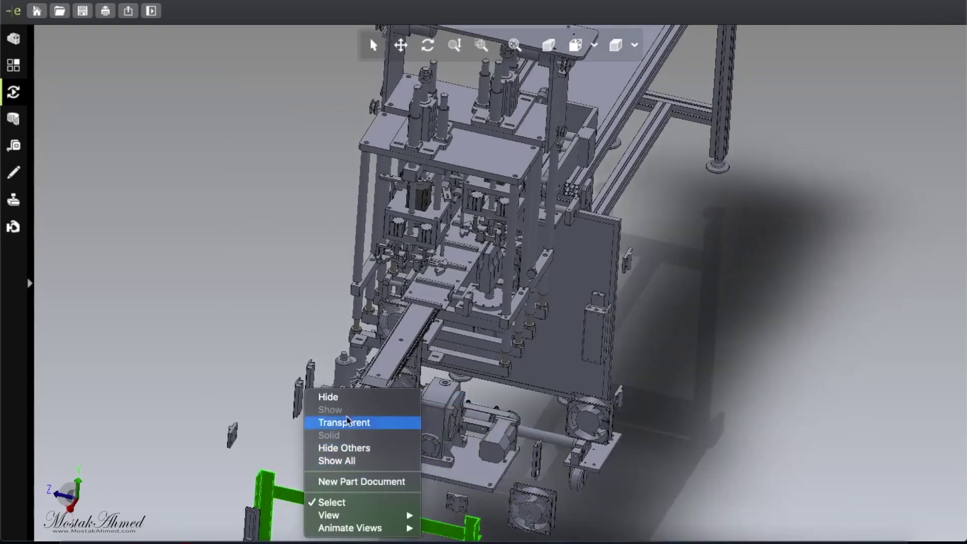
click(334, 395)
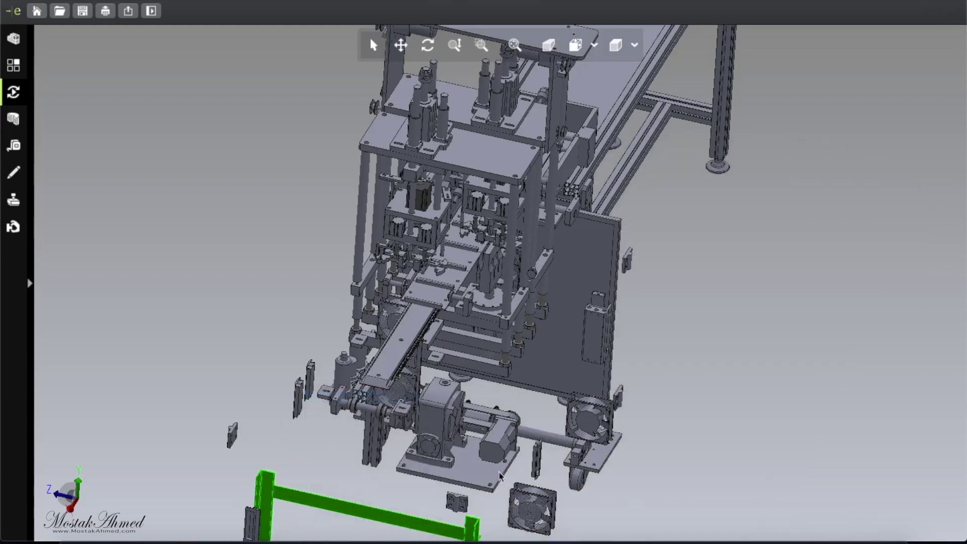
Hide the nearest cooling fan's housing and the large side panel beside the press stations
click(536, 508)
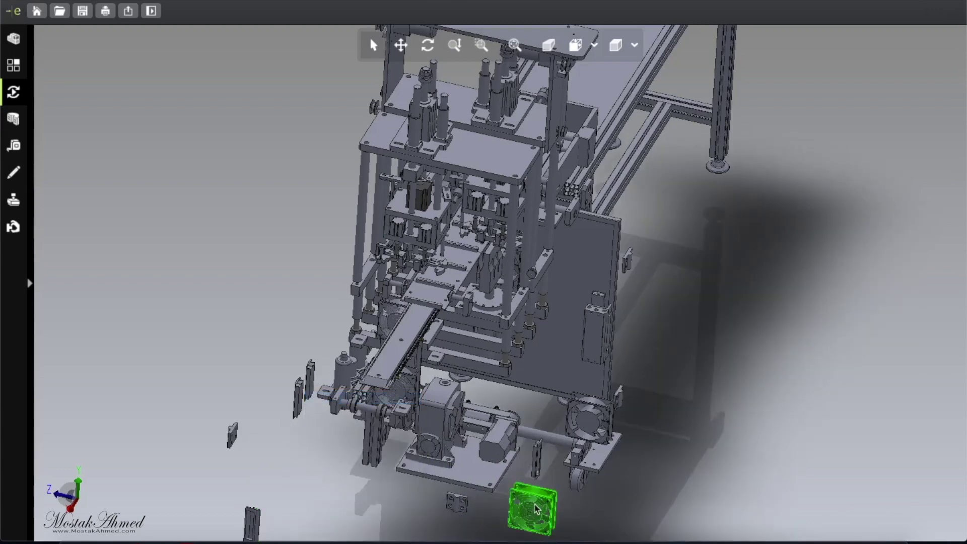
right_click(536, 509)
key(Escape)
right_click(573, 303)
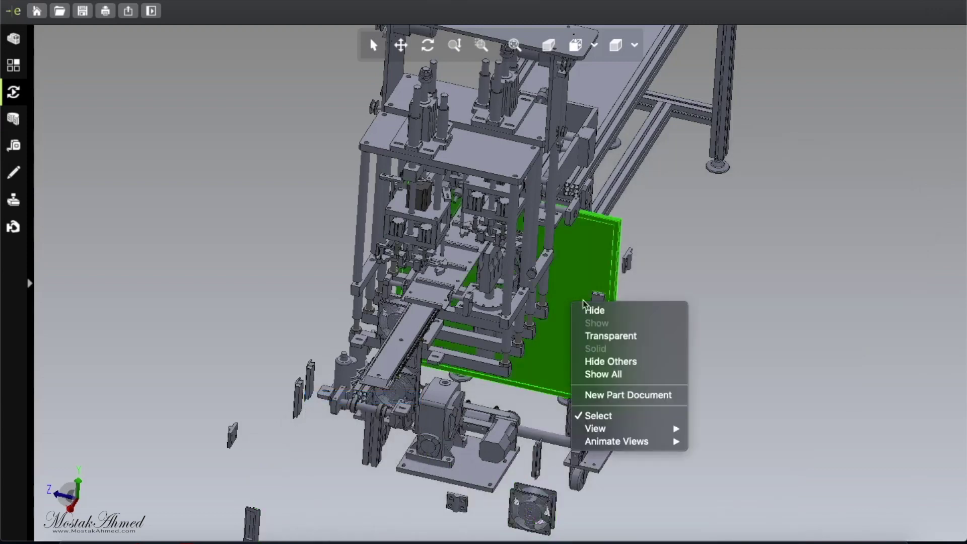
click(602, 310)
Hide the cooling fan beside the caster bracket, including its wire guard, and the nearest fan's remaining wire guard
right_click(600, 412)
click(609, 395)
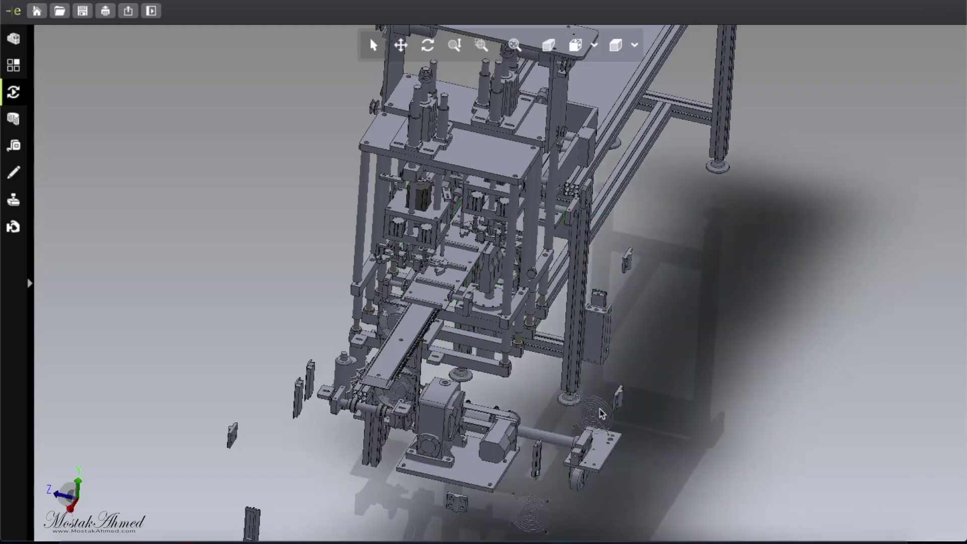
right_click(599, 411)
click(644, 397)
right_click(535, 508)
click(569, 399)
click(570, 401)
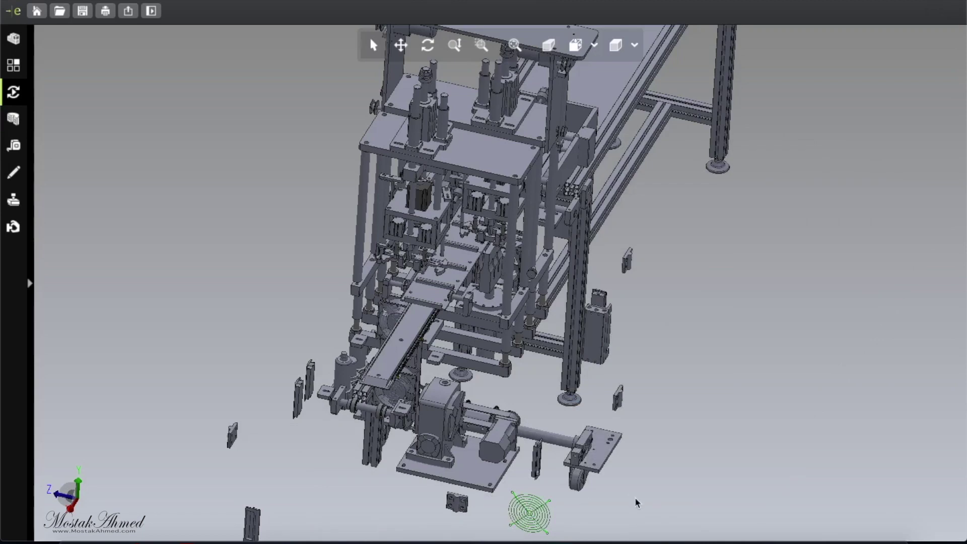
Hide the gearbox and the small block-shaped unit beside it on the drive's base plate
click(440, 418)
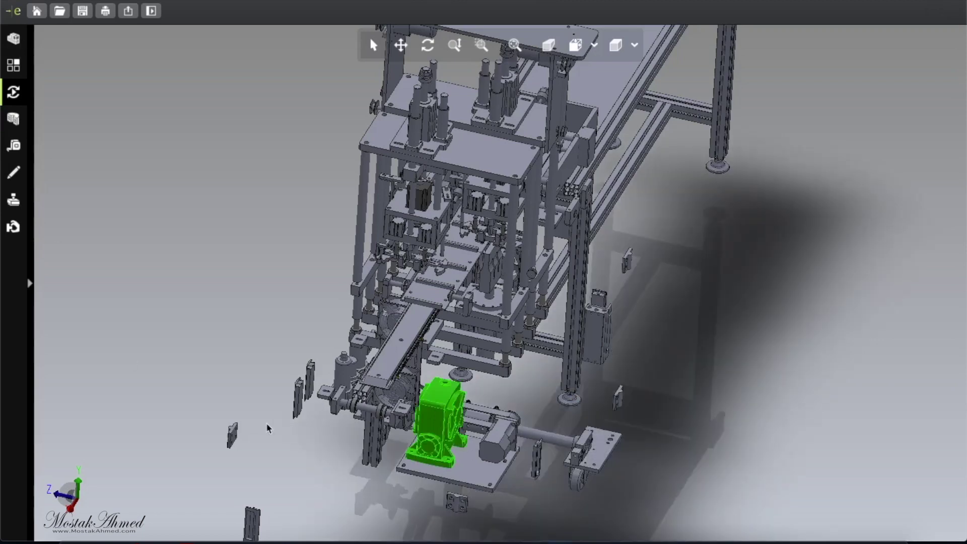
right_click(439, 422)
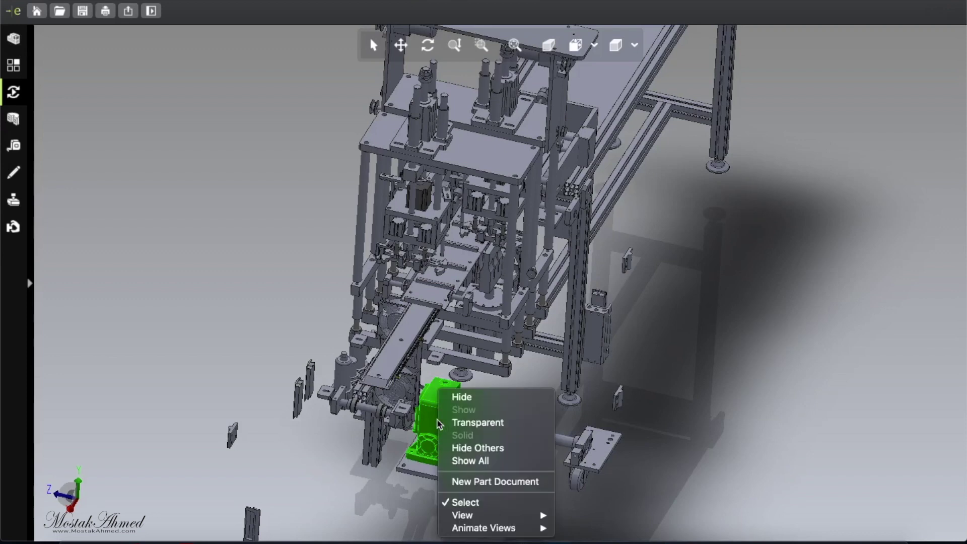
click(483, 400)
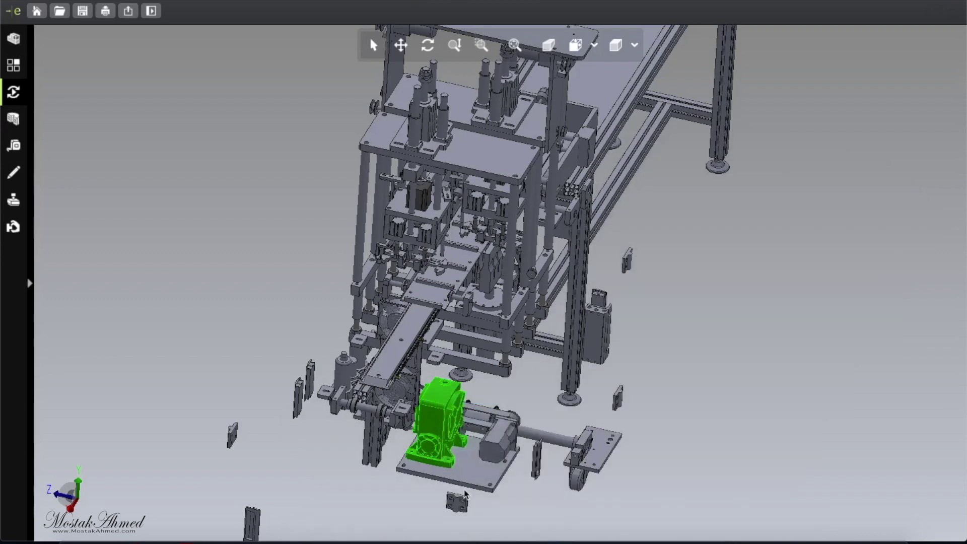
click(500, 446)
right_click(500, 445)
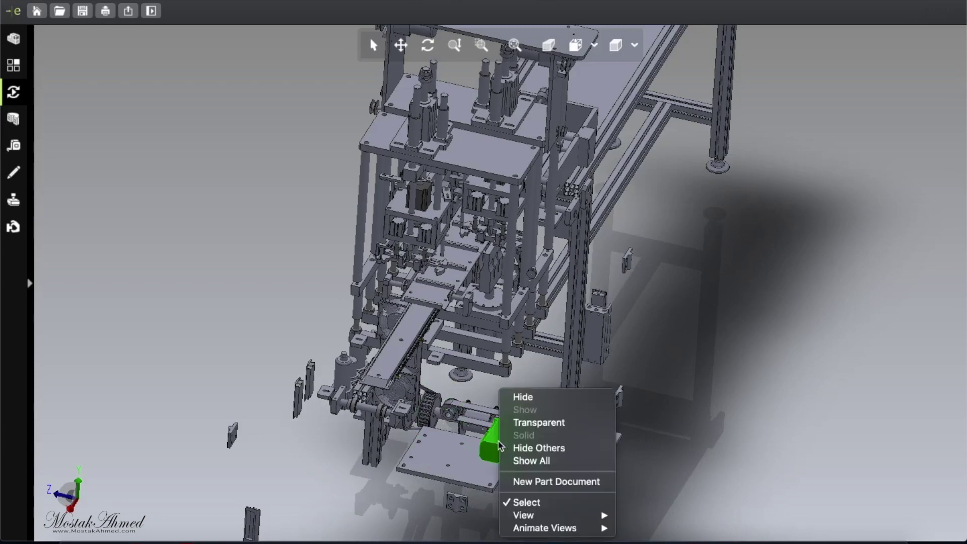
click(521, 398)
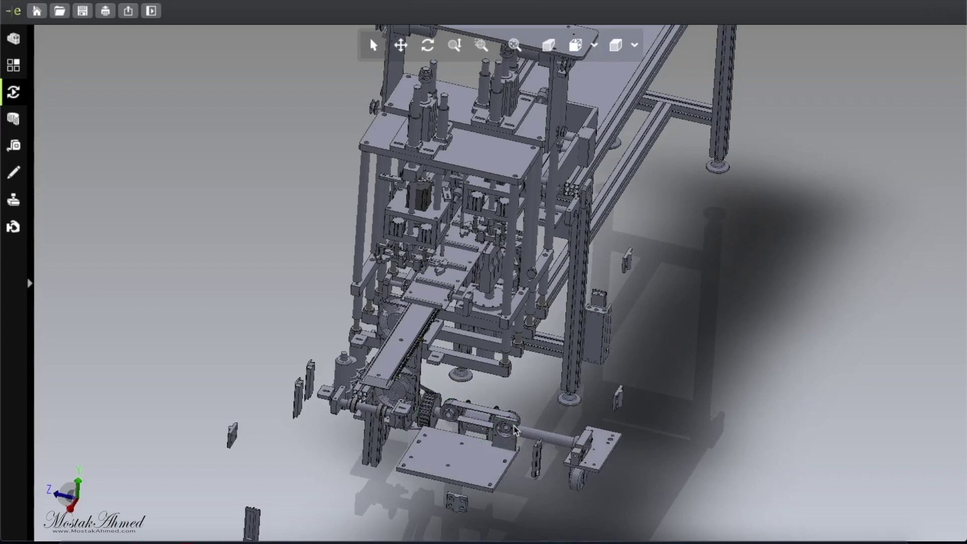
Examine the belt drive, sprockets and shaft above the base plate up close and from several angles
click(481, 45)
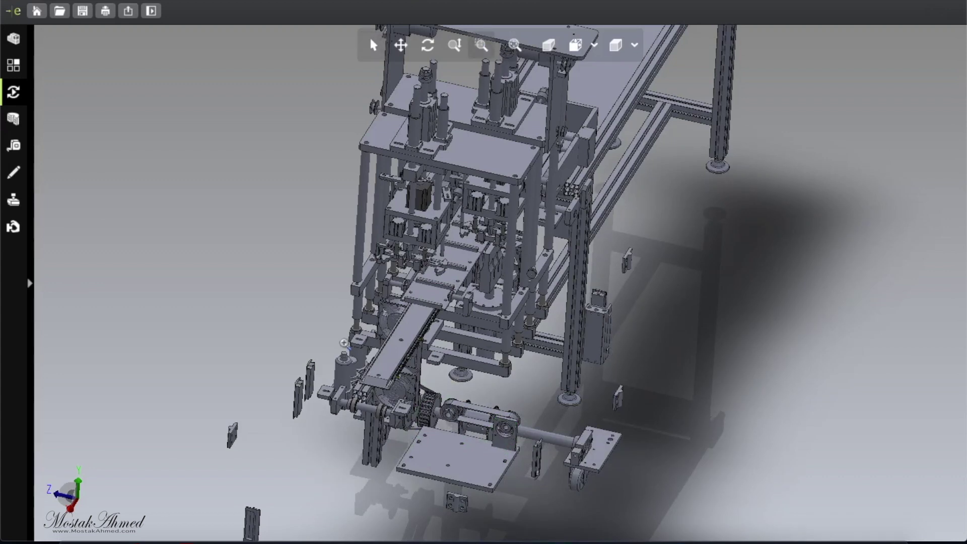
drag(343, 345, 564, 506)
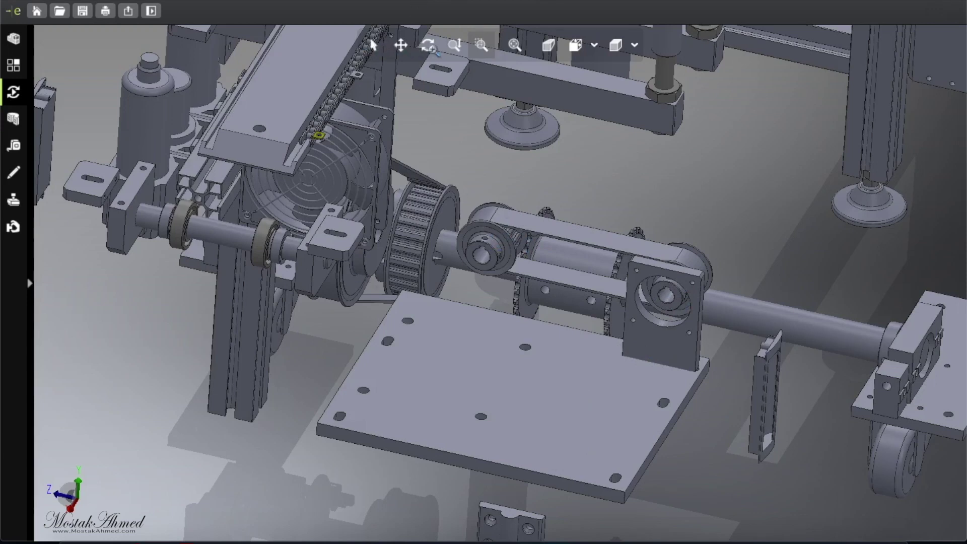
drag(884, 341, 767, 352)
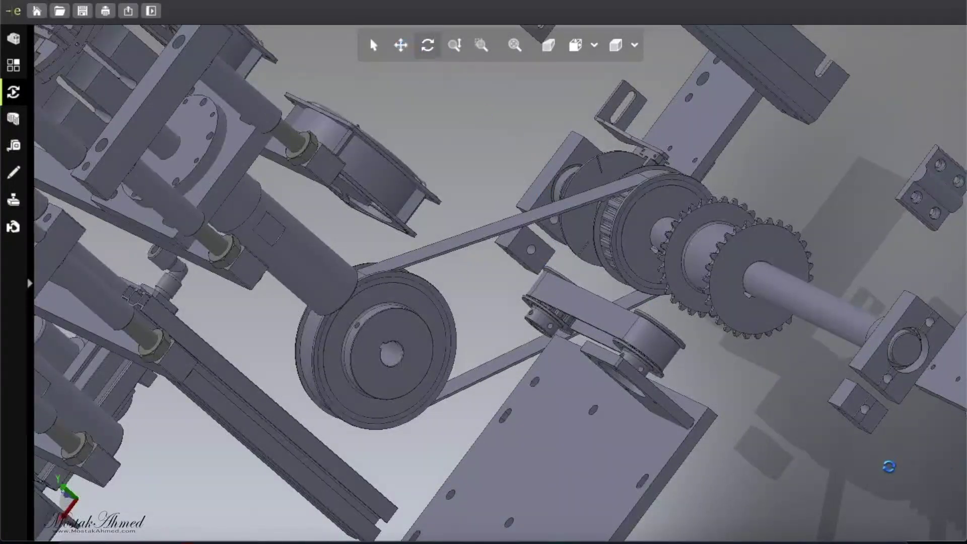
drag(299, 139, 423, 103)
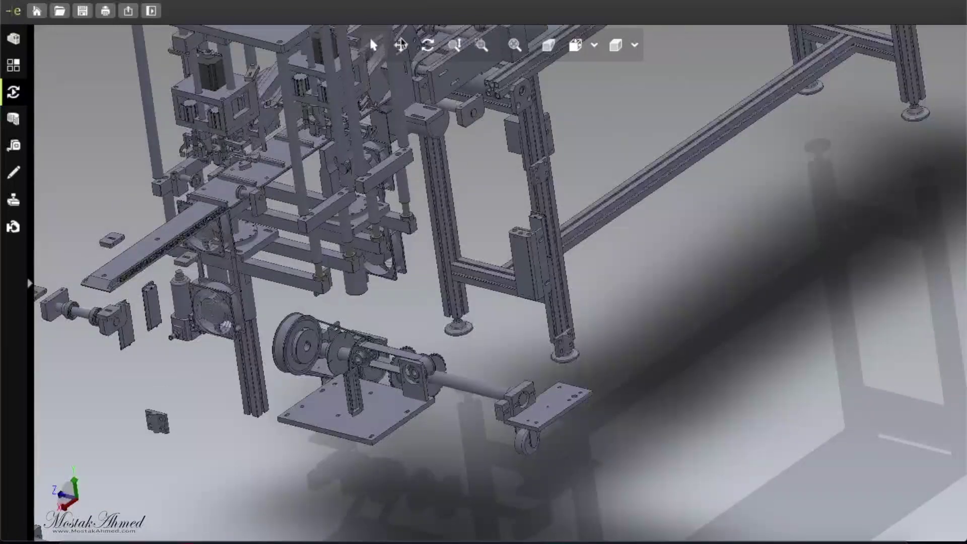
click(402, 46)
drag(546, 210, 640, 288)
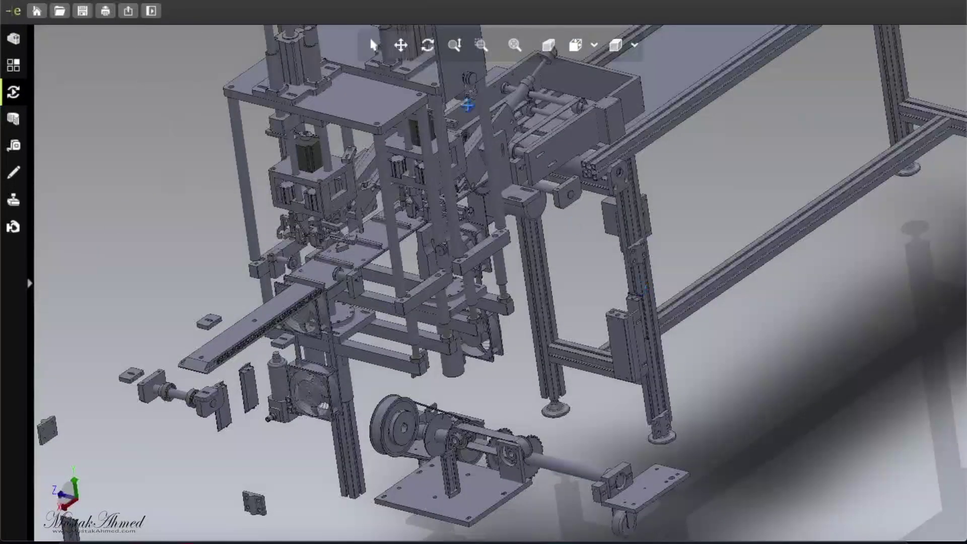
Hide the upright bearing plate and the short upright post standing on the drive's base plate
click(374, 47)
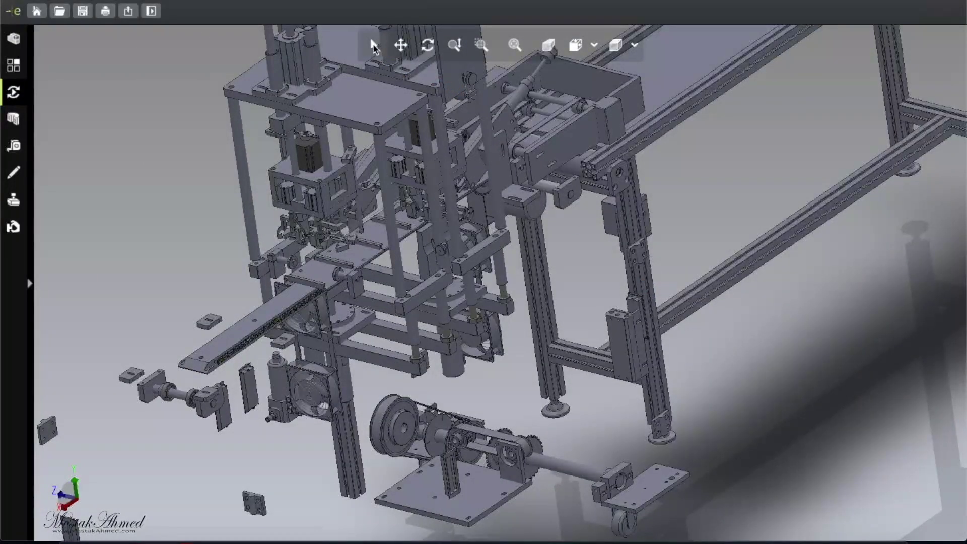
right_click(516, 471)
click(554, 398)
right_click(454, 479)
click(503, 397)
Hide the large end pulley with its drive belt and the base plate below the drive
right_click(410, 428)
click(428, 399)
right_click(399, 423)
click(427, 397)
right_click(467, 476)
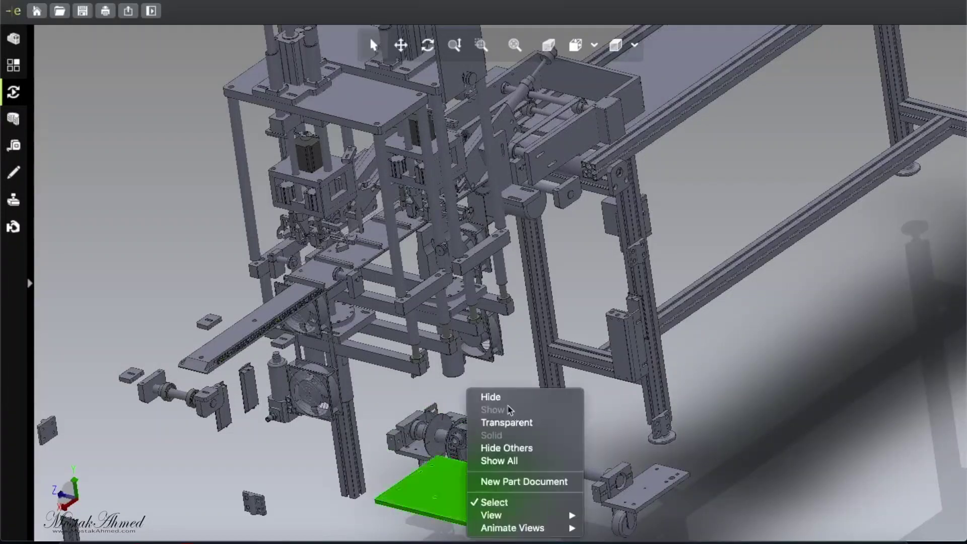
click(506, 398)
Hide the short belt beside the sprockets and the two small pulleys it runs on
right_click(513, 448)
click(541, 397)
right_click(518, 452)
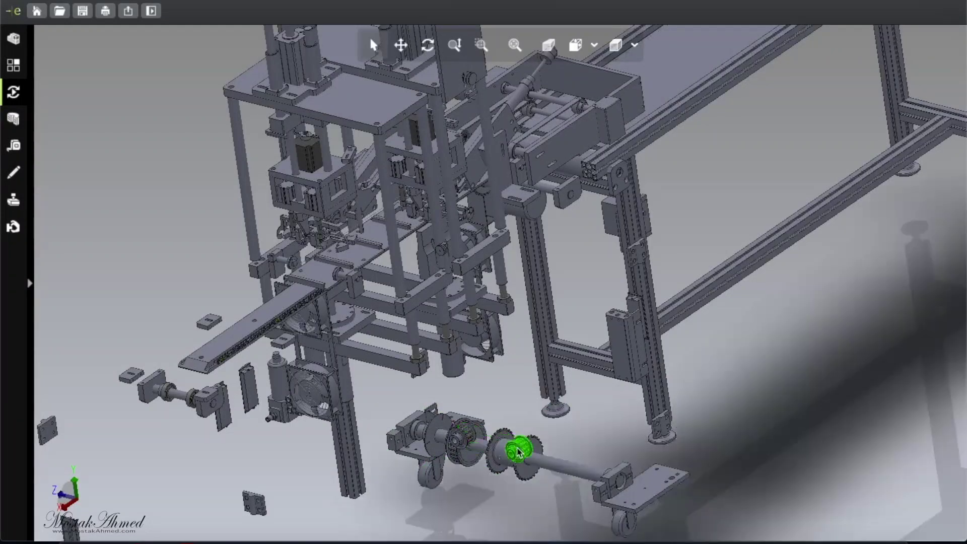
click(541, 398)
right_click(461, 444)
click(484, 398)
Hide the double sprocket and the large toothed pulley on the drive shaft
click(482, 45)
drag(363, 384, 581, 511)
click(374, 45)
right_click(634, 281)
click(658, 294)
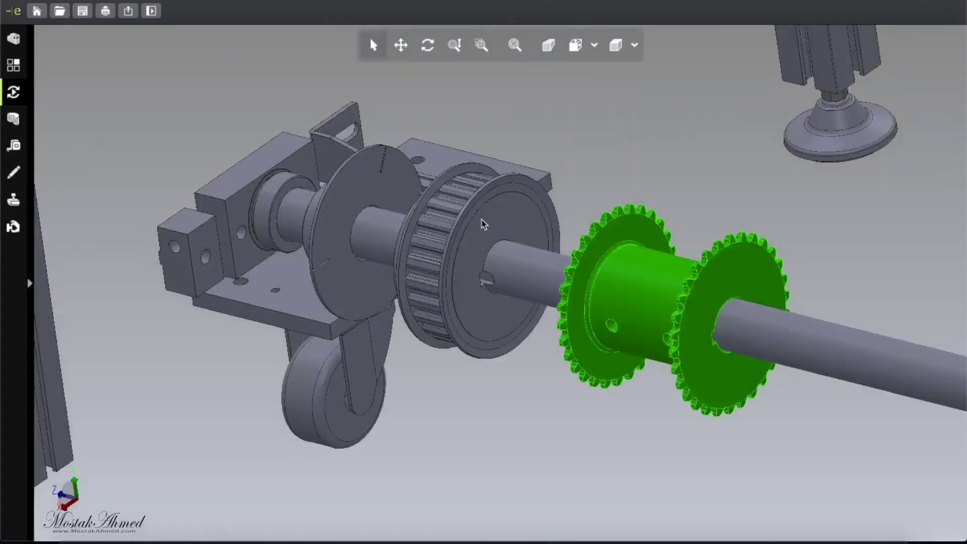
right_click(481, 224)
click(506, 235)
Hide the thin disc on the drive shaft, the end bearing block and the small slotted bracket behind the disc
right_click(352, 215)
click(385, 228)
click(231, 211)
click(207, 243)
right_click(337, 151)
click(356, 159)
Hide the small sensor block above the caster plate and the long keyed drive shaft
right_click(440, 191)
click(431, 189)
right_click(433, 199)
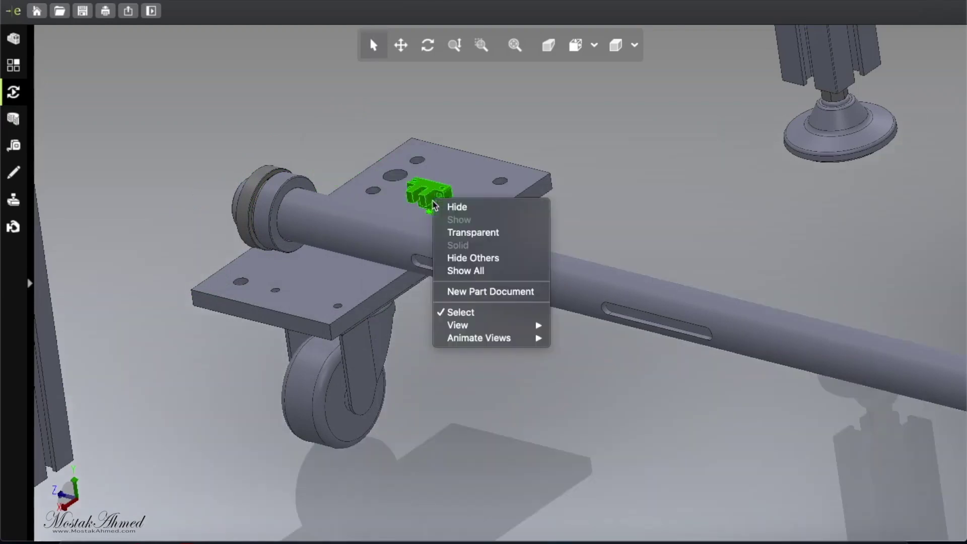
click(452, 207)
right_click(378, 226)
click(345, 229)
right_click(343, 224)
click(359, 232)
Hide the shaft's end collar and bearing and the drilled mounting plate above the caster
click(274, 220)
right_click(310, 230)
click(377, 237)
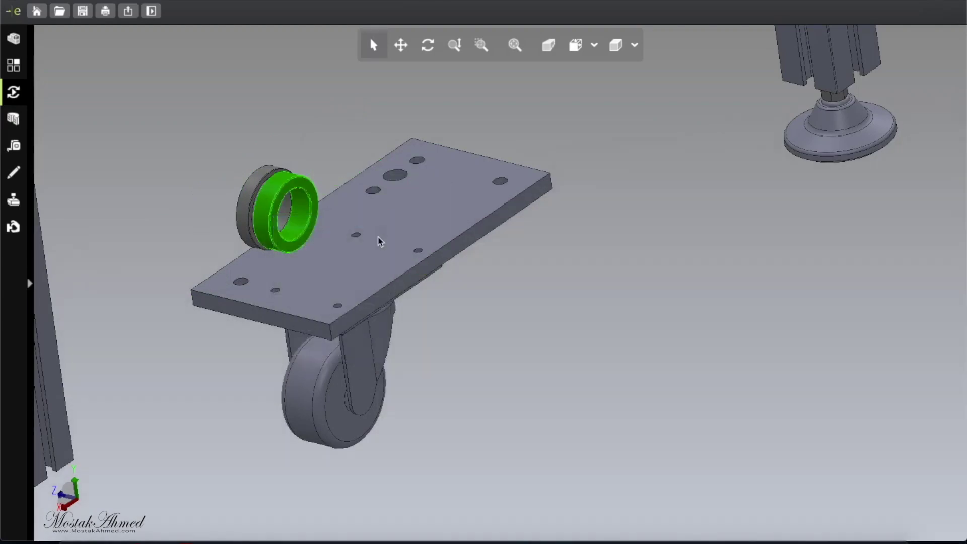
right_click(383, 255)
click(405, 261)
right_click(241, 203)
click(264, 207)
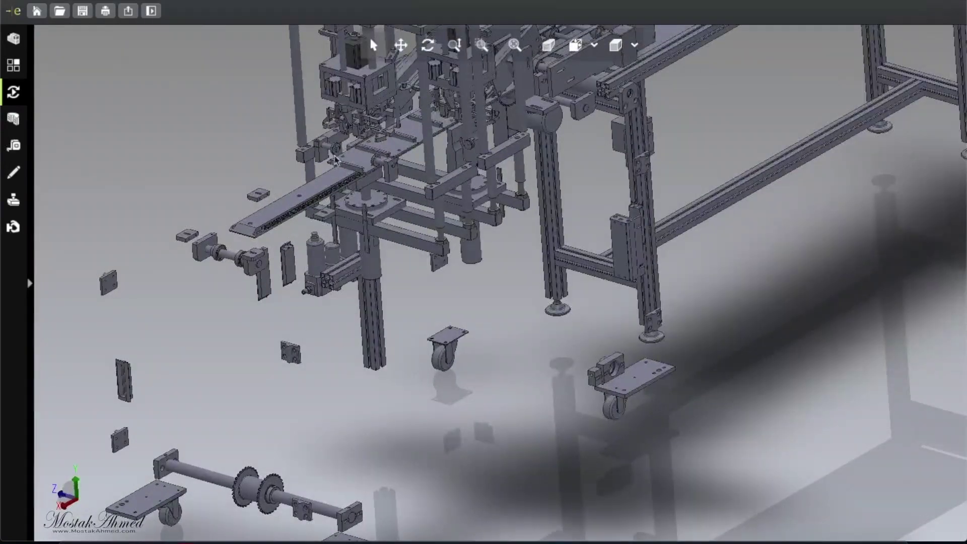
Hide the remaining long lower shaft between the bearing blocks and its double sprocket
click(213, 479)
right_click(213, 479)
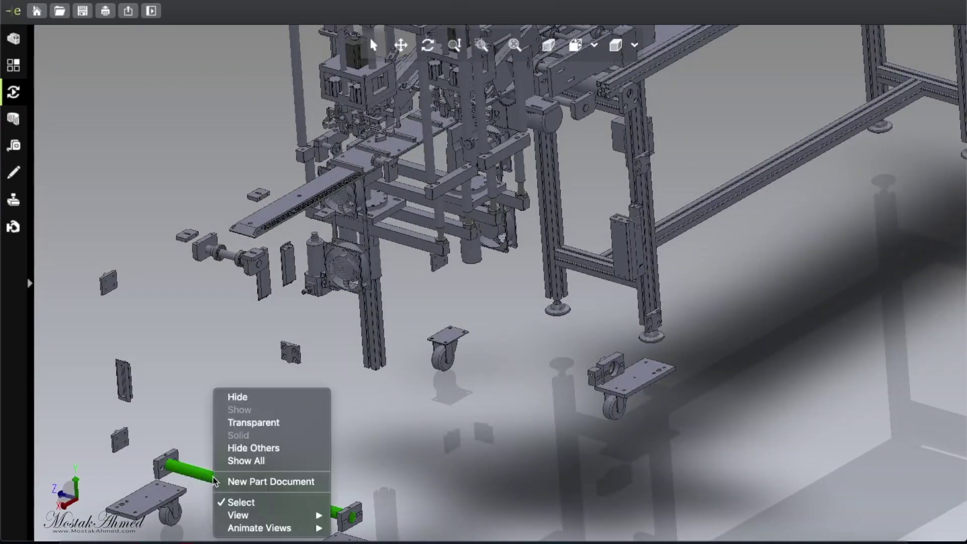
click(255, 401)
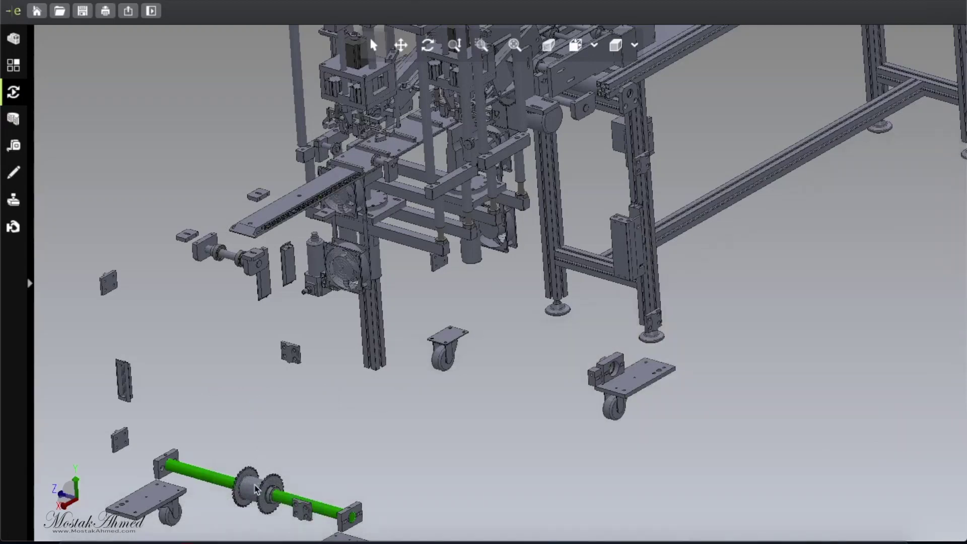
click(255, 489)
right_click(255, 488)
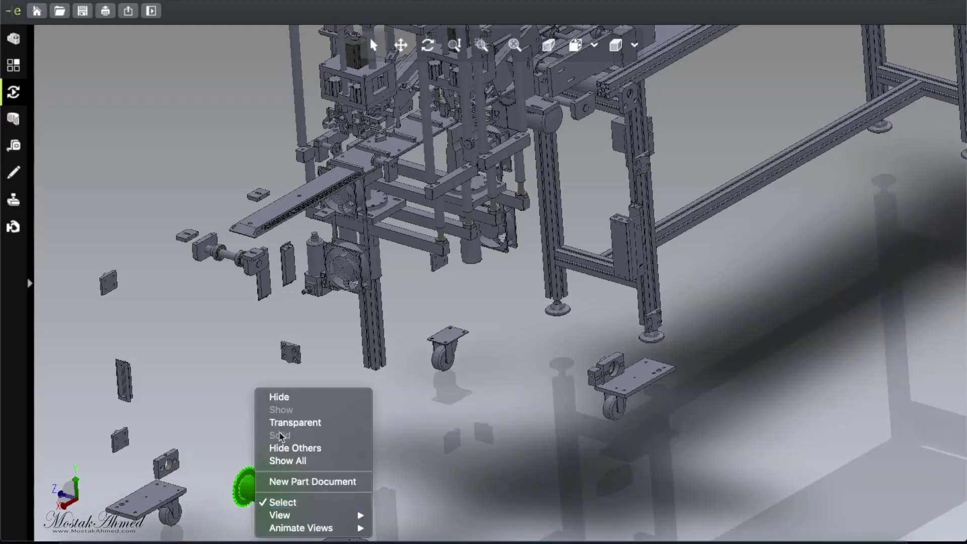
click(276, 397)
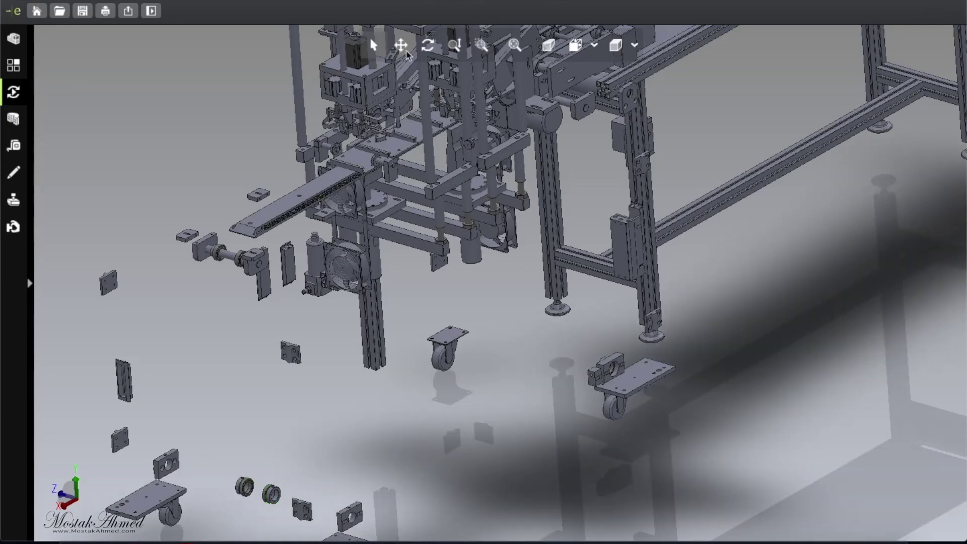
Hide the small plate covering the inner end of the long guide plate below the press stations
click(402, 48)
drag(455, 205, 481, 382)
click(376, 44)
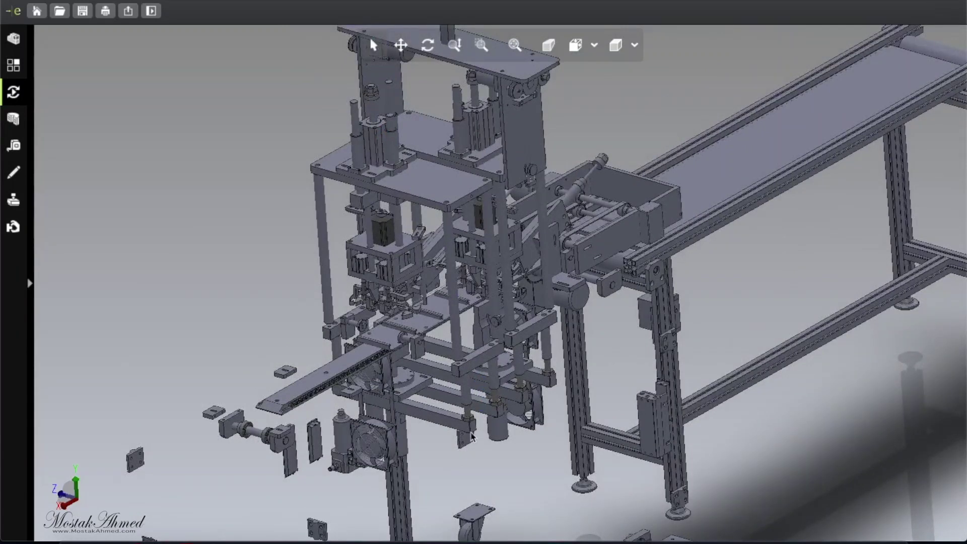
click(381, 338)
right_click(381, 333)
click(408, 336)
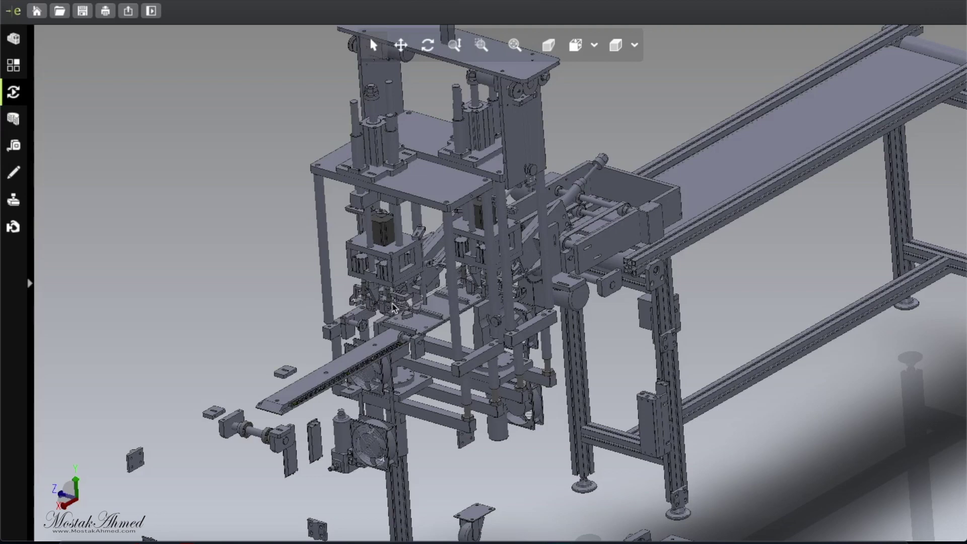
Hide the short roller shaft in front of the guide plate and its outer bearing block
right_click(253, 435)
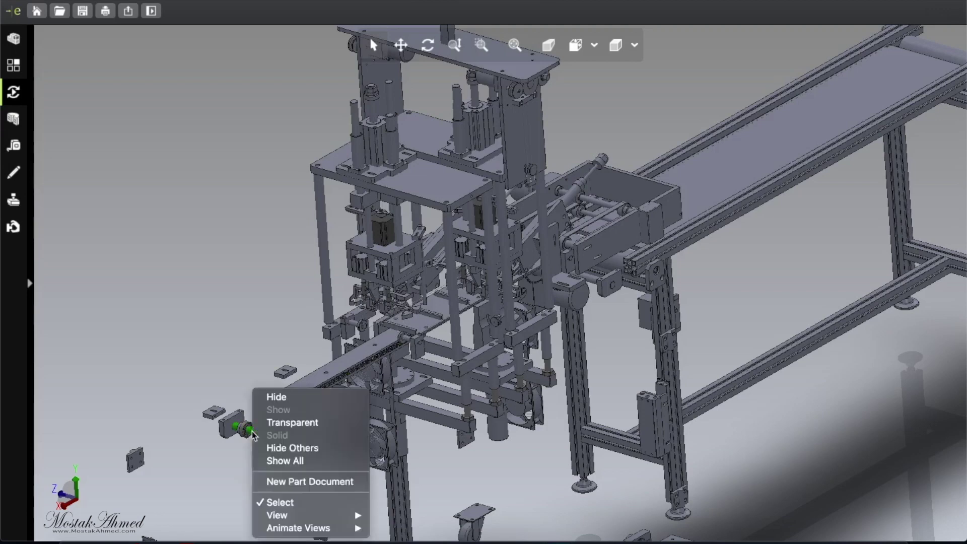
click(281, 397)
right_click(232, 419)
click(257, 397)
Hide the long guide plate, the chain beneath it and the short shaft's remaining bearing block
click(320, 386)
right_click(320, 386)
click(303, 381)
right_click(301, 379)
click(333, 387)
right_click(292, 431)
click(310, 426)
Hide the housings of the two cooling fans stacked below the front press station
right_click(390, 438)
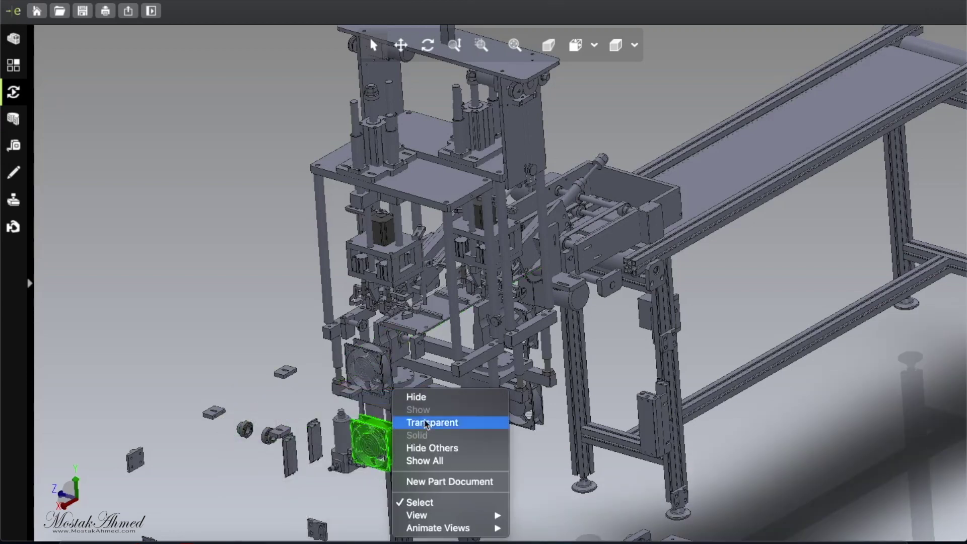
click(416, 397)
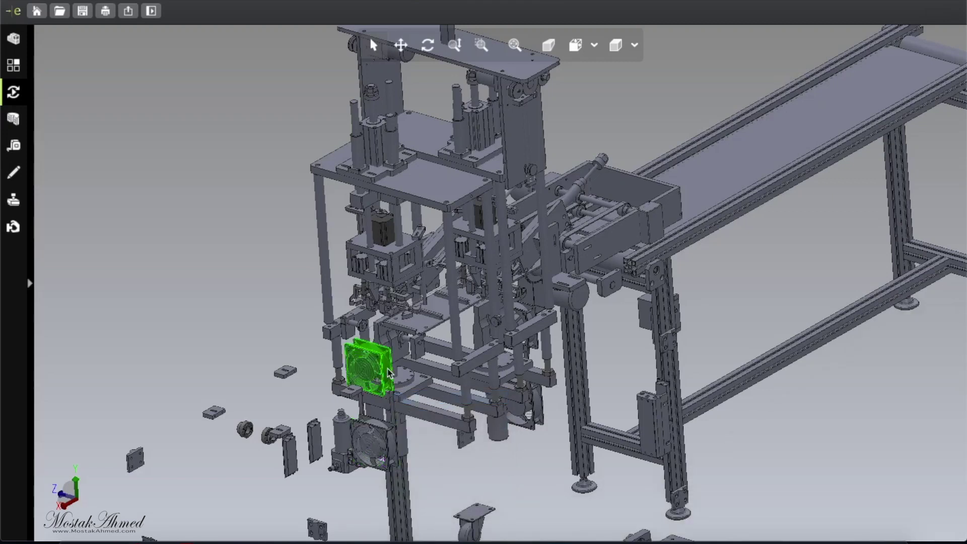
right_click(389, 373)
click(403, 372)
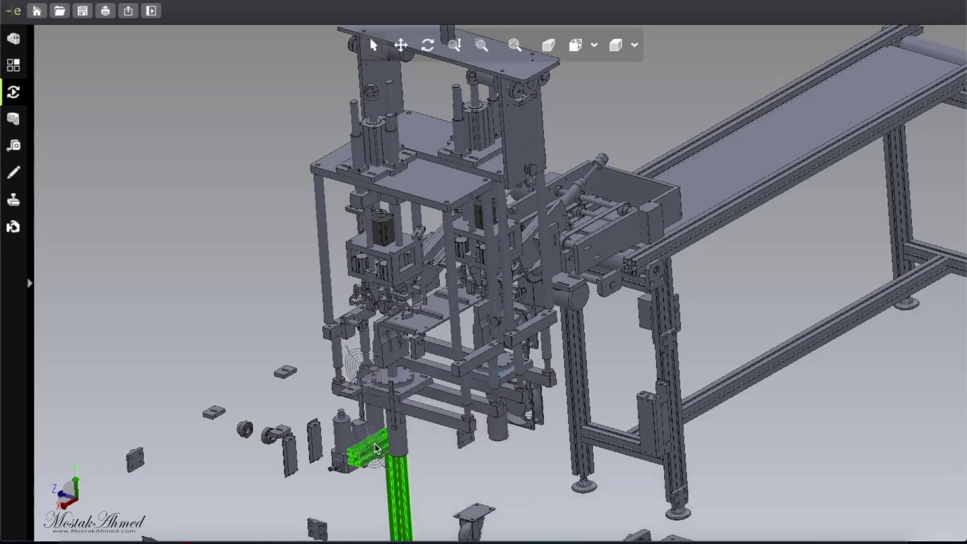
Hide the profile support leg and the air filter unit beside it below the front press station
right_click(375, 446)
click(416, 397)
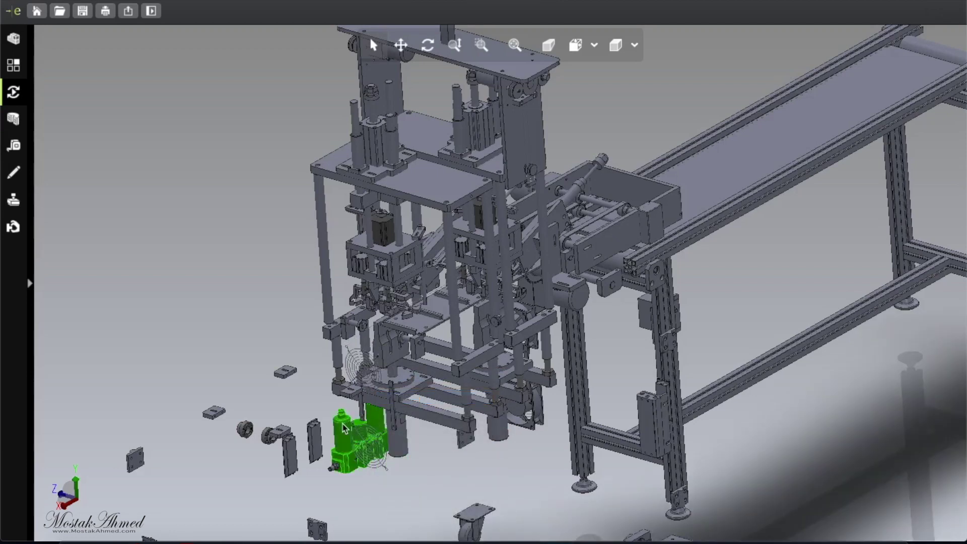
right_click(344, 428)
click(378, 398)
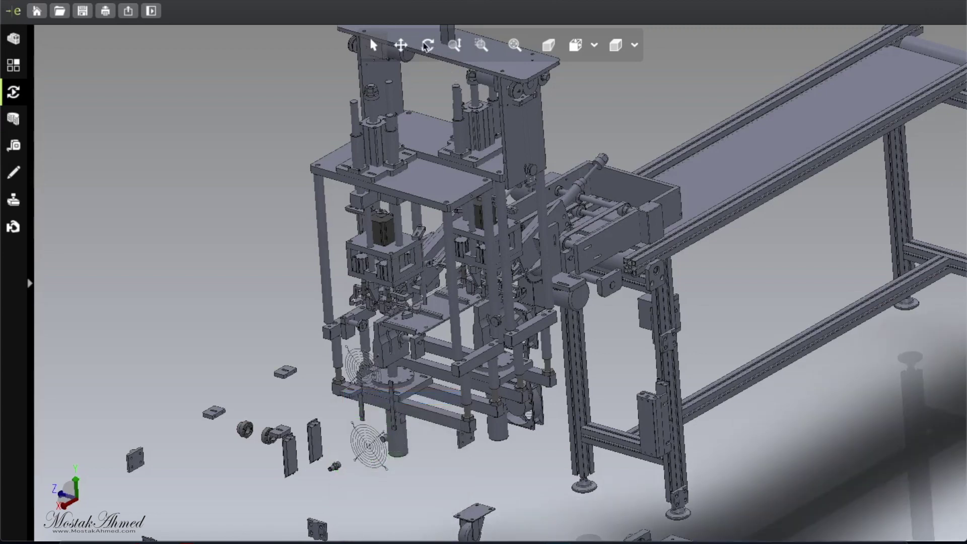
Hide the upper cooling fan's leftover wire guard in front of the round press flange
drag(471, 424, 561, 429)
click(373, 45)
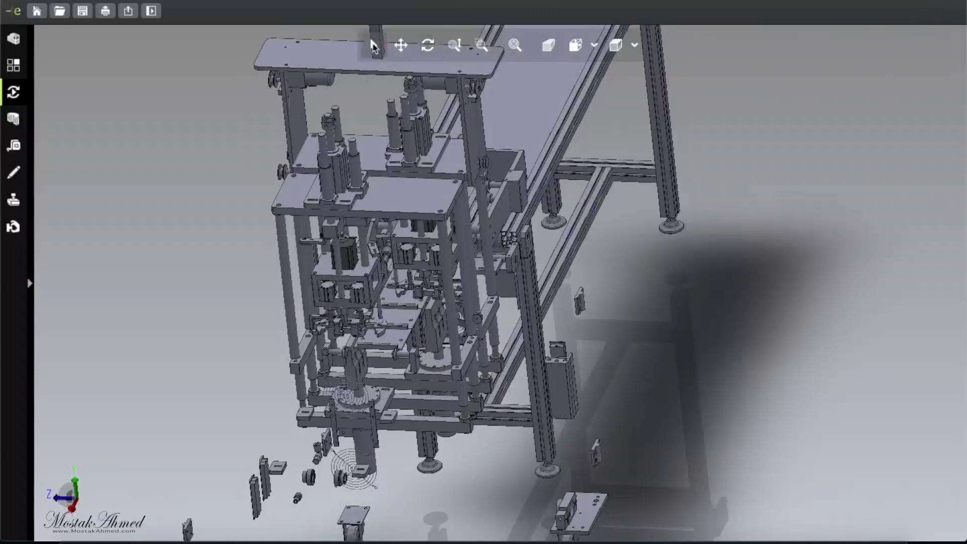
right_click(351, 404)
click(370, 397)
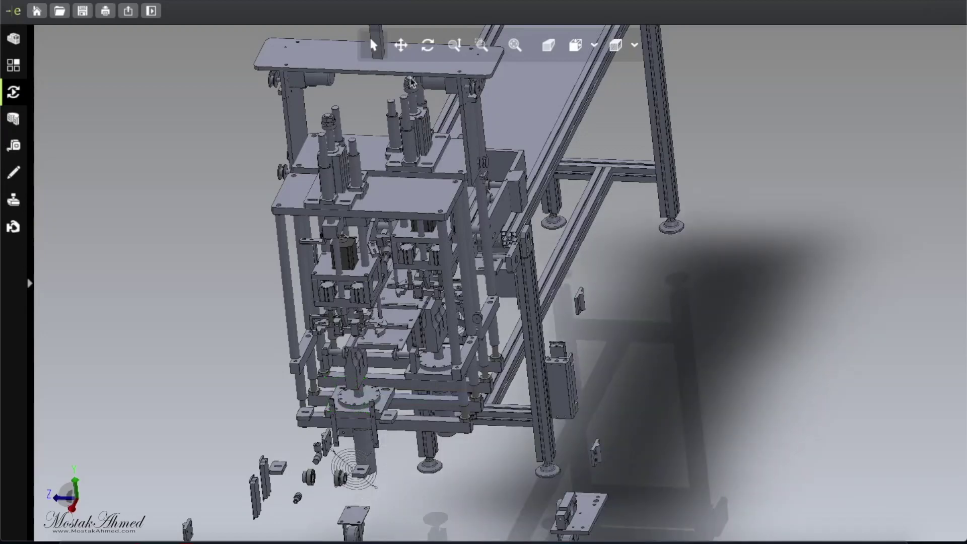
Hide the front press station's lower horn unit with its round flange and cylindrical body
click(483, 45)
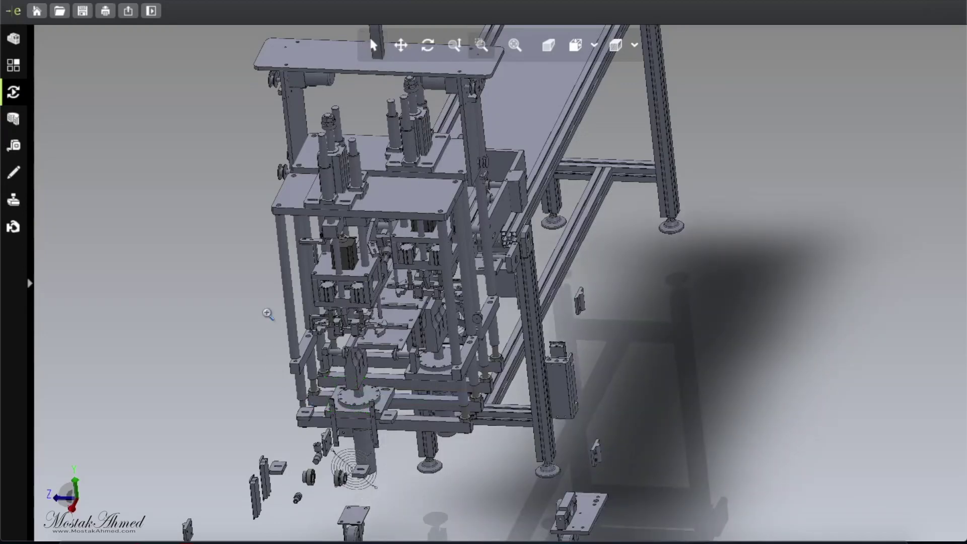
mouse_move(272, 292)
mouse_down()
mouse_move(549, 489)
mouse_move(548, 508)
mouse_up()
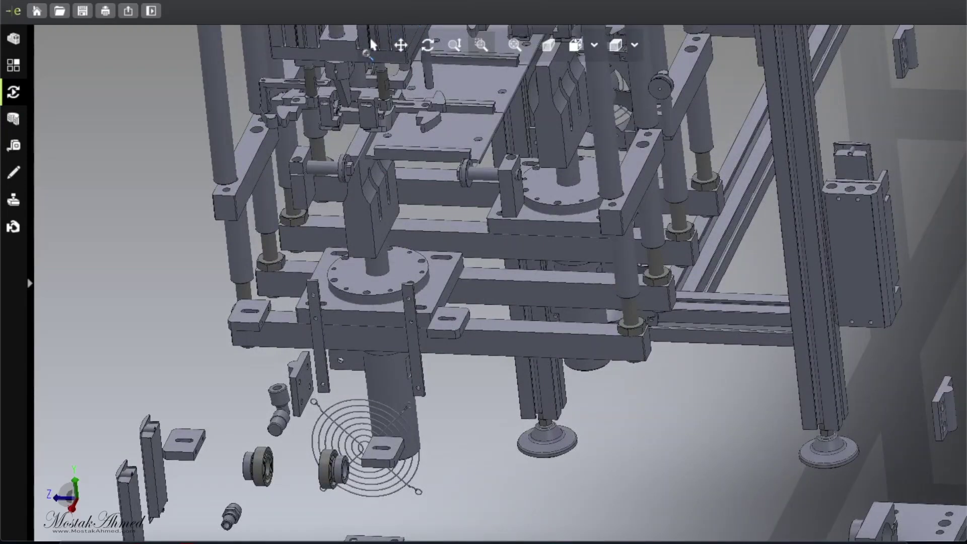
click(375, 46)
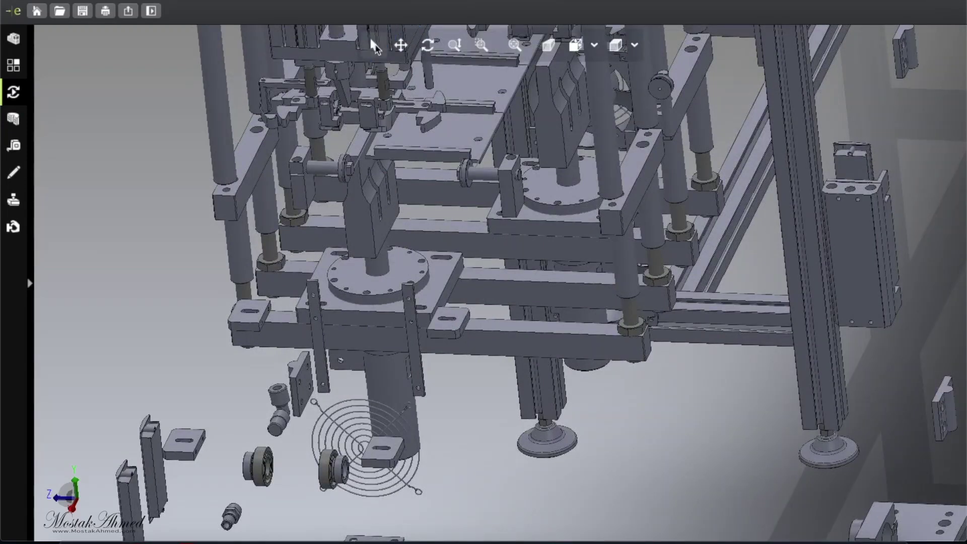
click(392, 393)
right_click(392, 393)
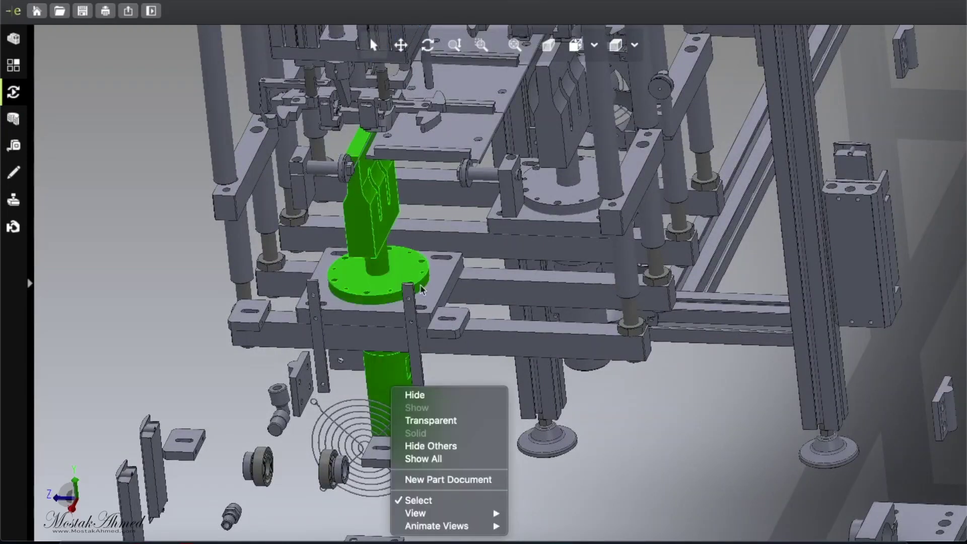
click(442, 396)
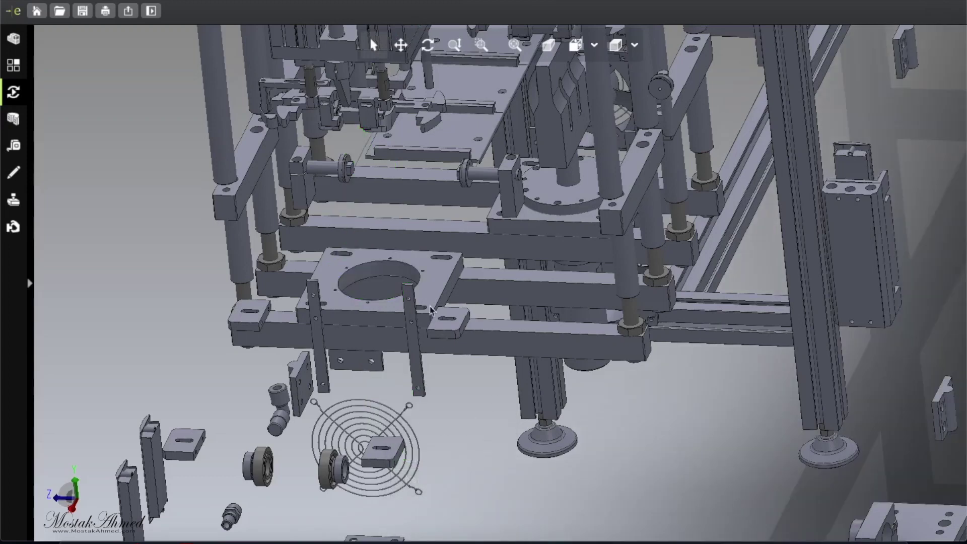
Hide the square mounting plate with the large round opening on the front station's lower crossbars
click(437, 287)
right_click(437, 282)
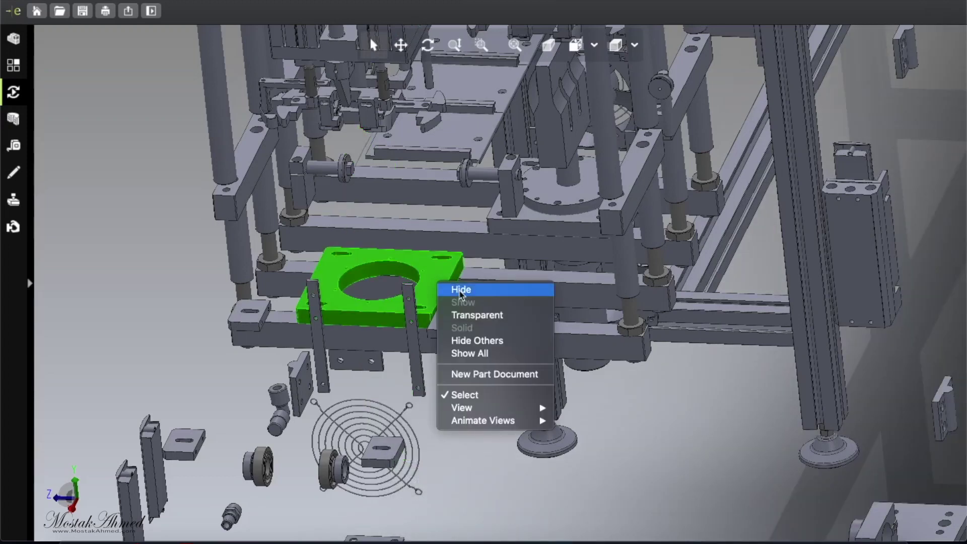
click(459, 285)
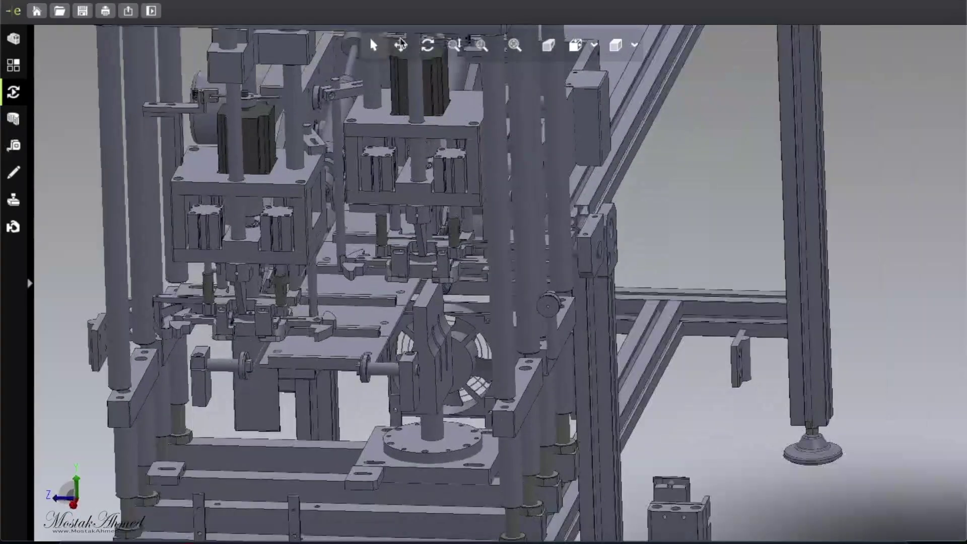
Examine the press stations, their guide posts and the neighbouring belt feed from the front and the opposite side
click(401, 45)
drag(410, 173, 556, 196)
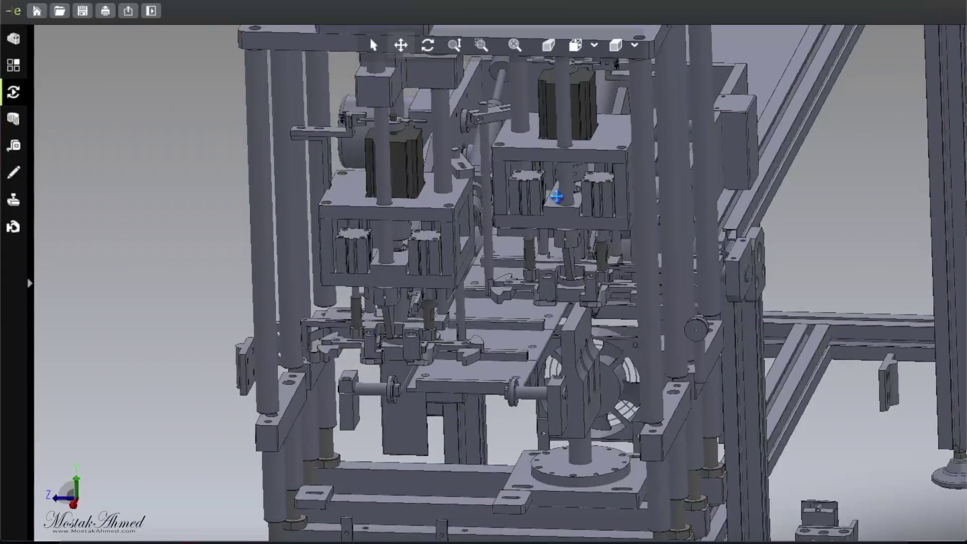
click(427, 45)
drag(210, 339, 306, 367)
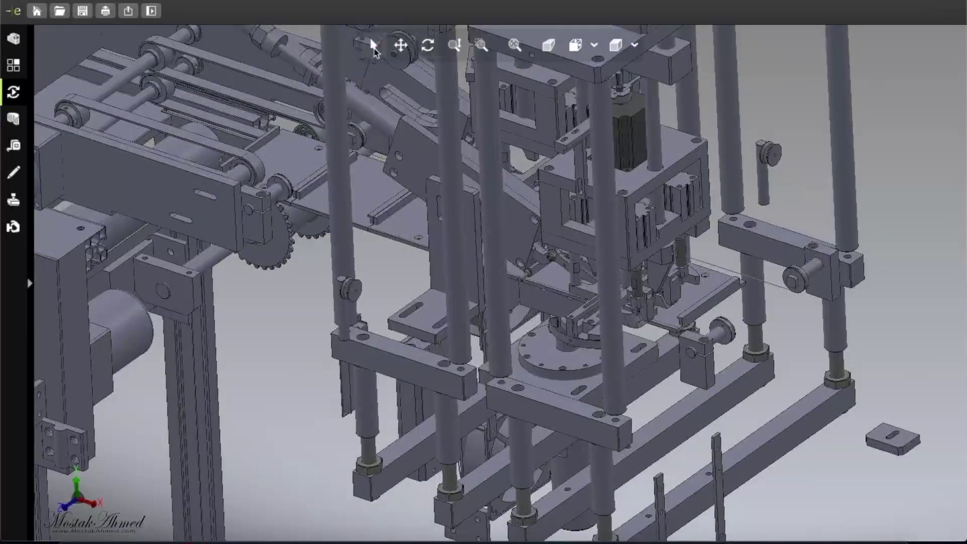
Hide the tall guide posts standing on the near crossbars of the front press station
click(607, 274)
right_click(607, 274)
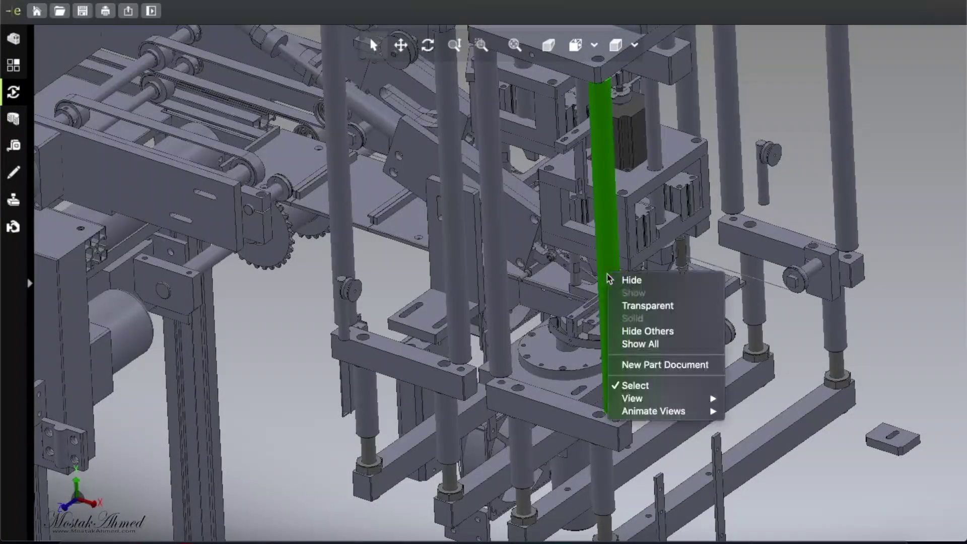
click(634, 280)
right_click(500, 255)
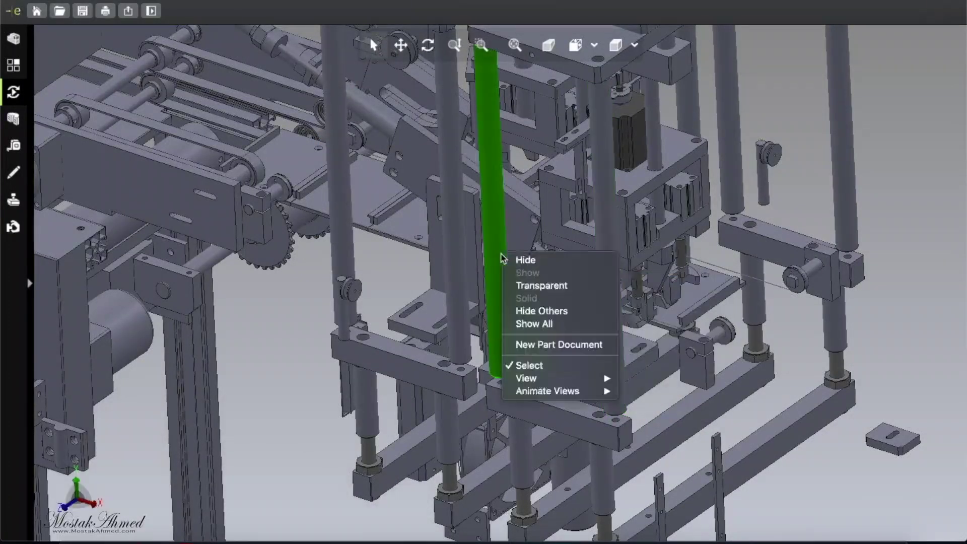
click(456, 258)
right_click(464, 249)
click(479, 256)
Hide the outer tall guide posts on the neighbouring crossbar beside the belt feed
click(453, 244)
right_click(342, 241)
click(358, 245)
right_click(443, 262)
click(657, 346)
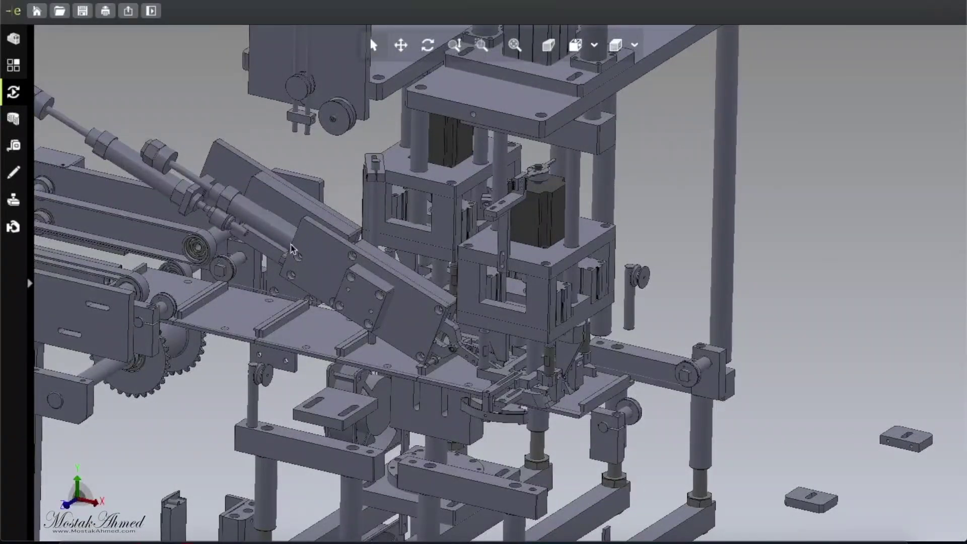
Hide the large inclined side plate and the smaller plate on it that cover the gripper slide mechanism
click(412, 311)
right_click(414, 303)
click(375, 299)
right_click(375, 295)
click(401, 300)
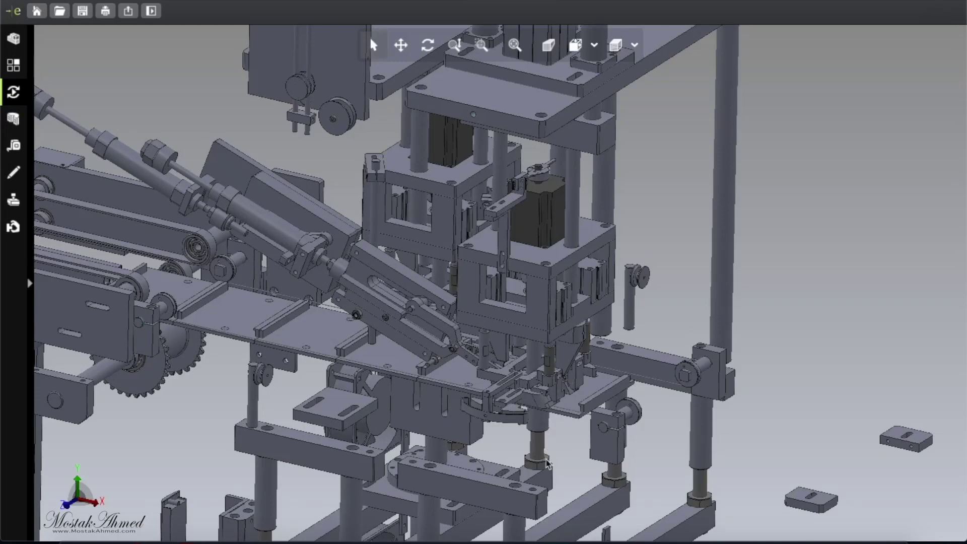
Hide the front station's U-shaped housing plate, the top plate beneath the motor and the base plate under the ribbed cylinders
click(540, 321)
right_click(540, 321)
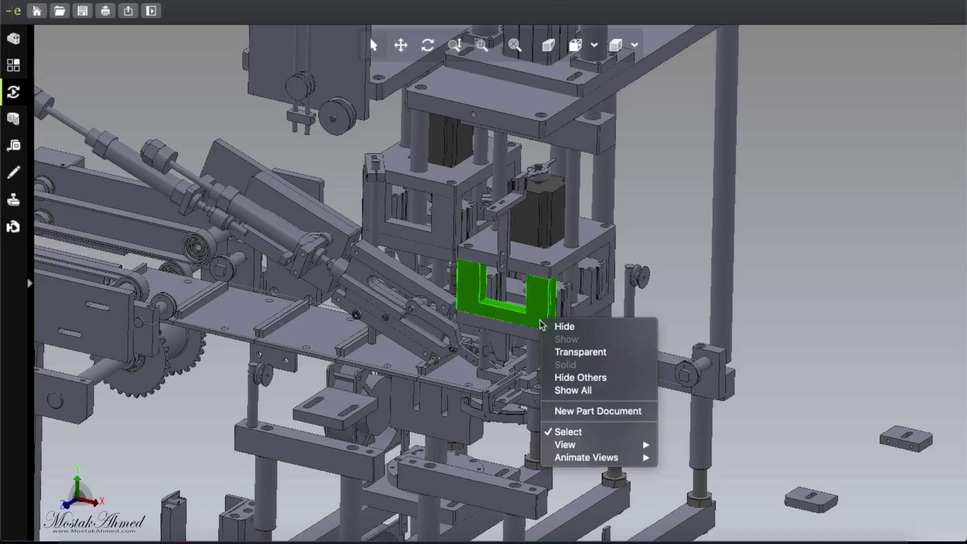
click(559, 327)
click(532, 262)
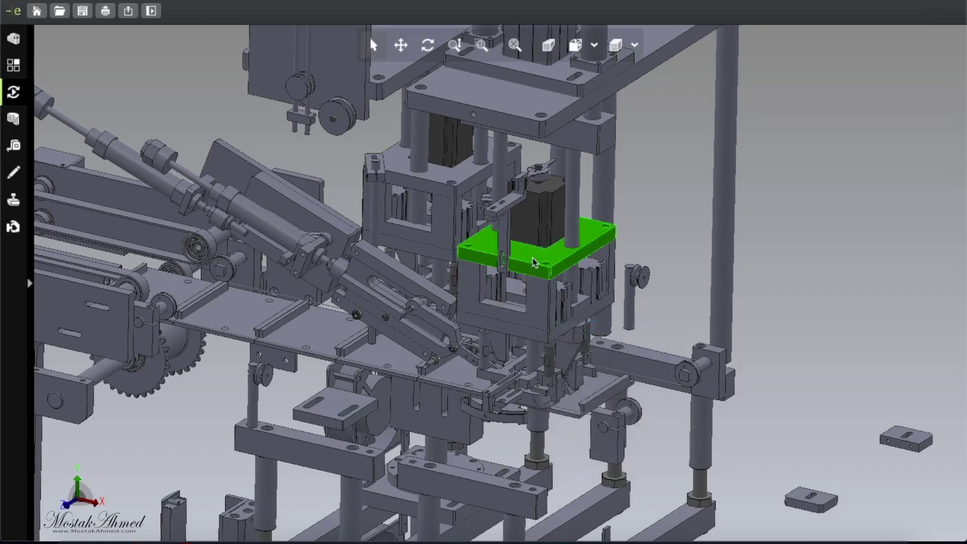
right_click(534, 257)
click(546, 268)
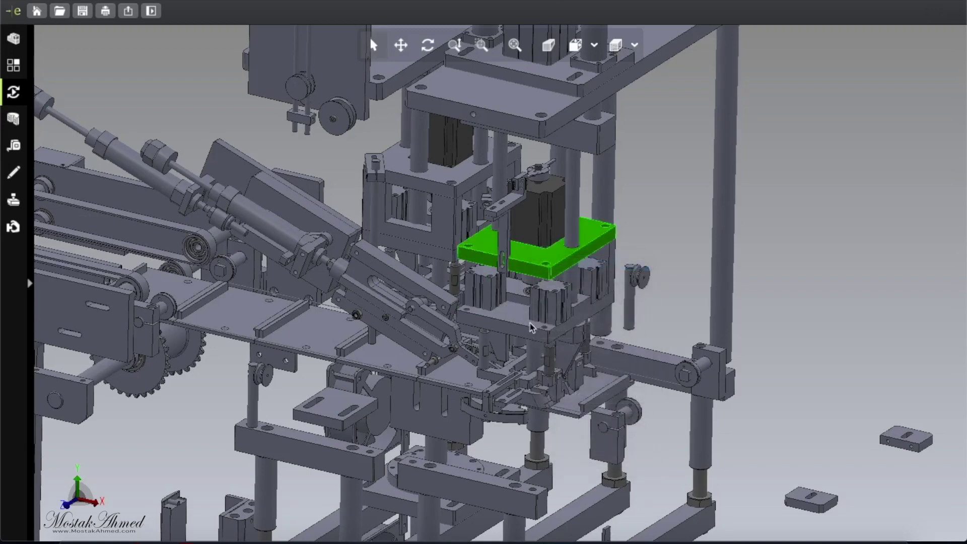
click(531, 326)
right_click(532, 323)
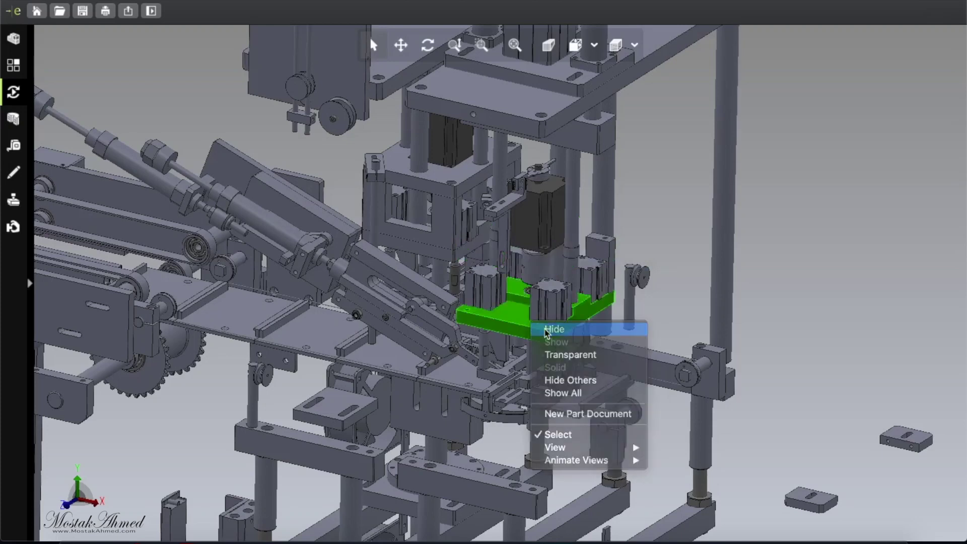
click(549, 329)
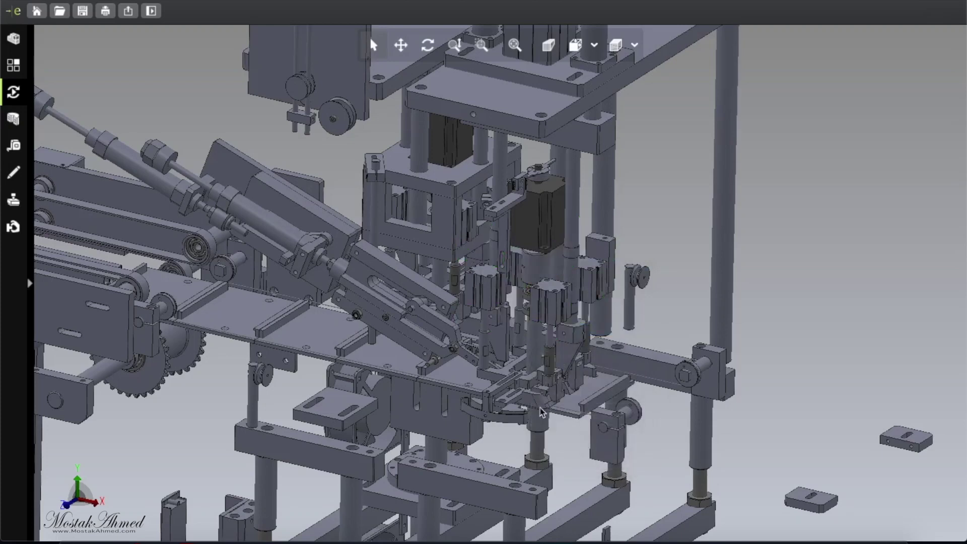
Hide the small bar on the lower clamping fixture at the end of the feed plate
click(498, 390)
right_click(500, 391)
click(508, 390)
Hide the two nearest compact ribbed cylinders on the front station and the short rod below the first one
click(484, 301)
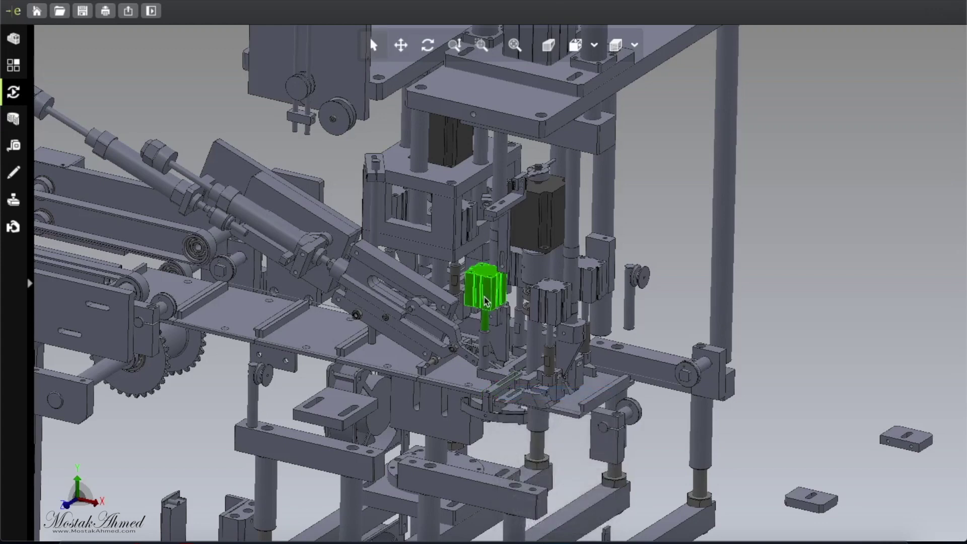
right_click(486, 300)
click(554, 304)
click(557, 308)
right_click(564, 302)
click(574, 307)
click(485, 345)
right_click(487, 346)
click(518, 343)
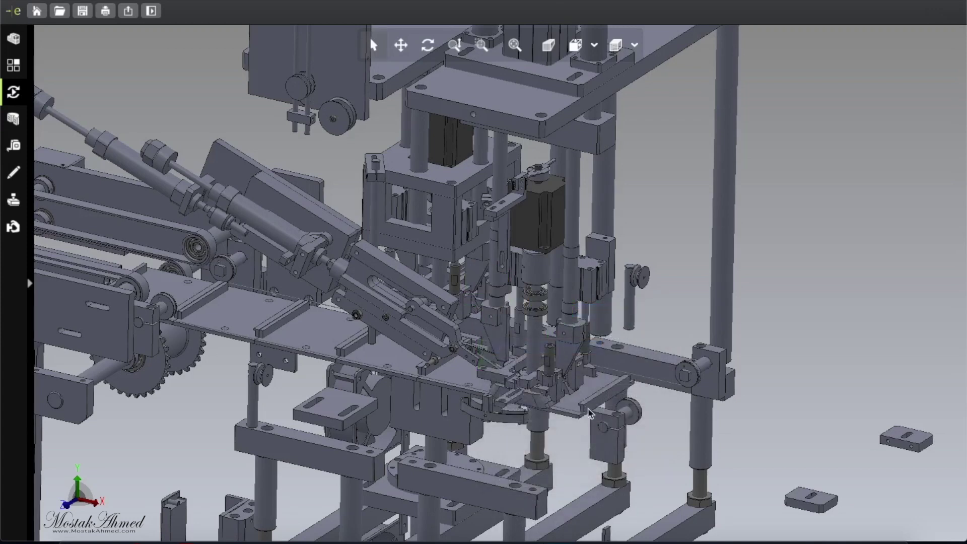
Hide the front station's central shaft below the motor and the two slim guide rods beside it
click(535, 322)
right_click(533, 316)
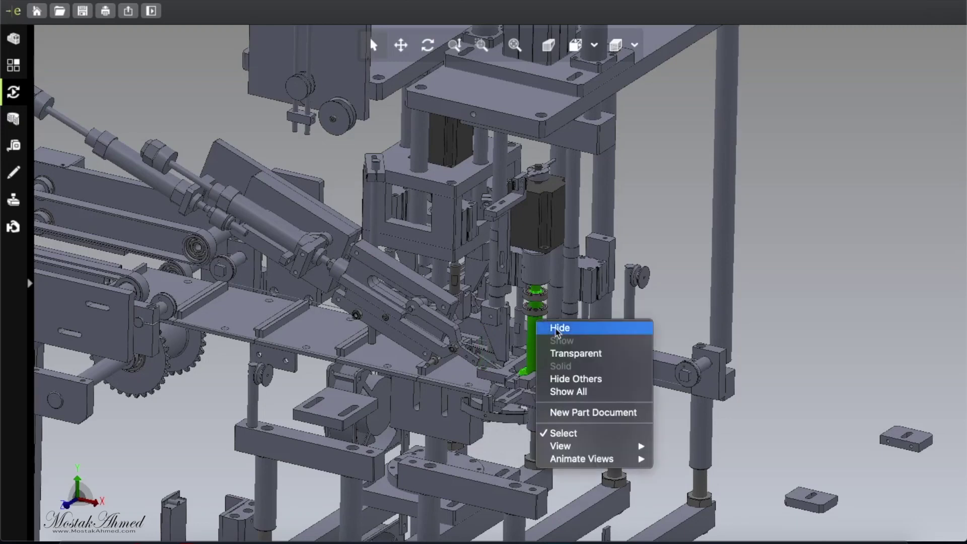
click(558, 328)
click(572, 280)
right_click(572, 280)
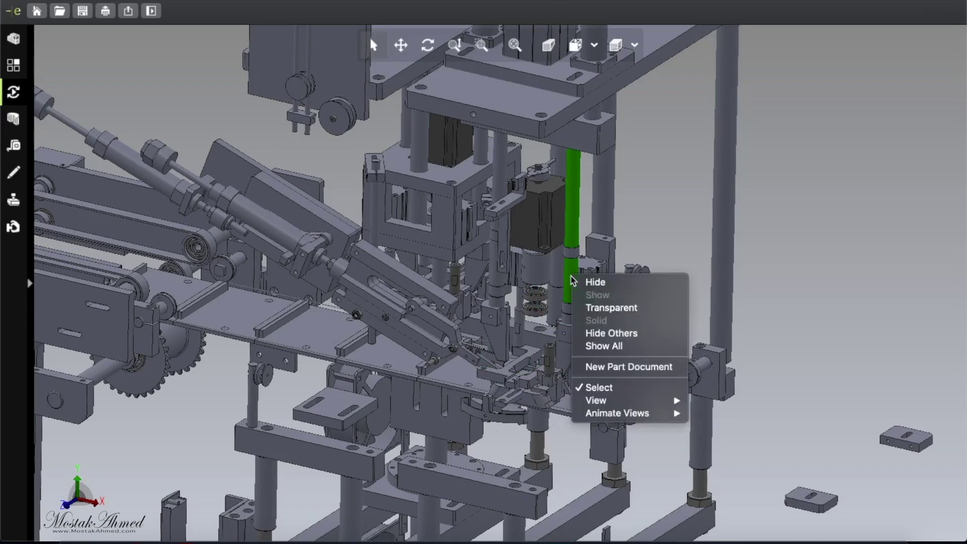
click(584, 282)
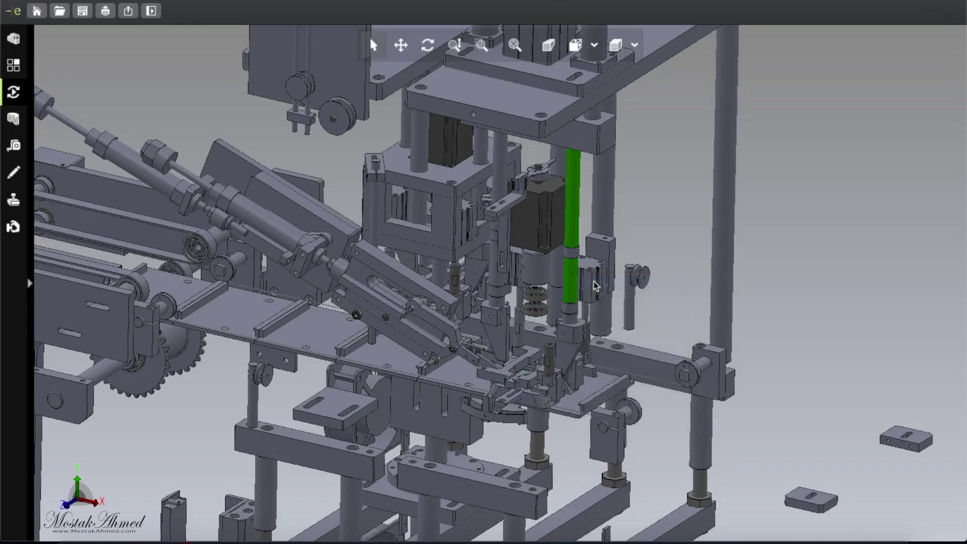
click(495, 262)
right_click(495, 262)
click(518, 263)
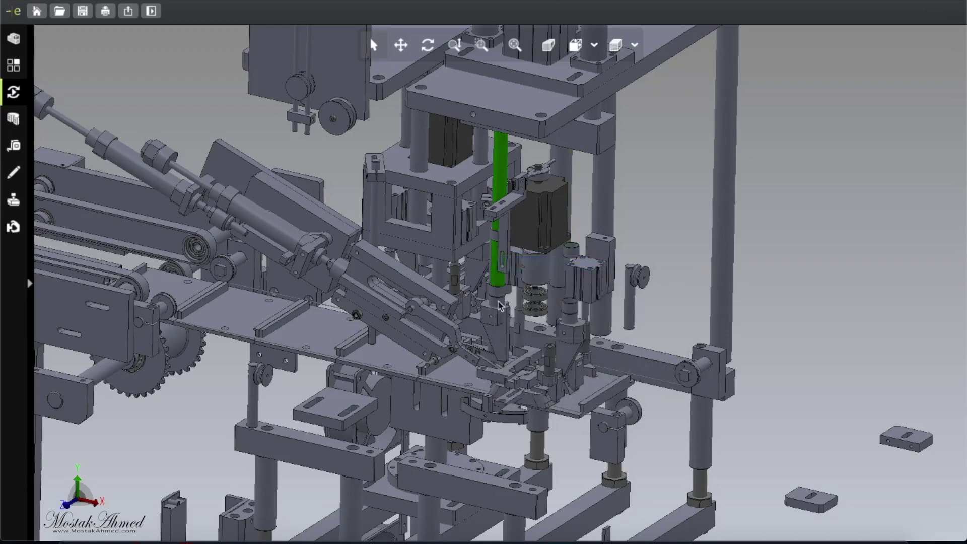
Hide the round collar left from the guide rod and the wedge-shaped block beneath it
click(499, 302)
right_click(500, 300)
click(518, 307)
click(496, 331)
right_click(496, 328)
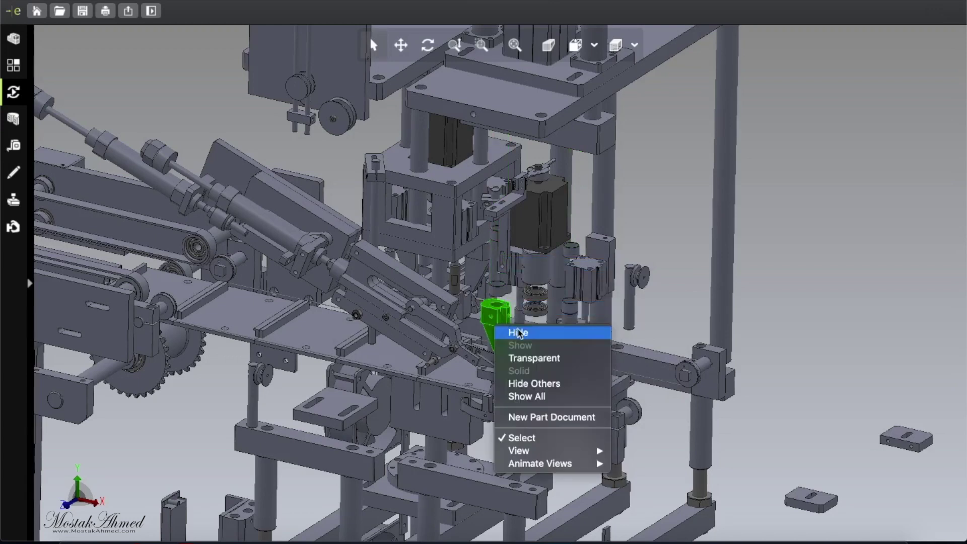
click(518, 330)
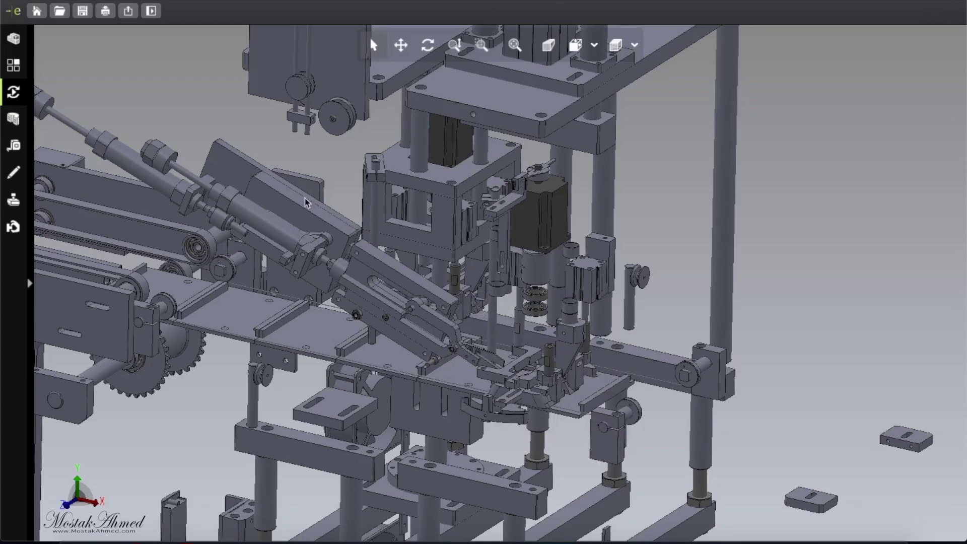
Hide the nearer inclined pneumatic cylinder and the slotted slide bracket at its rod end
click(281, 230)
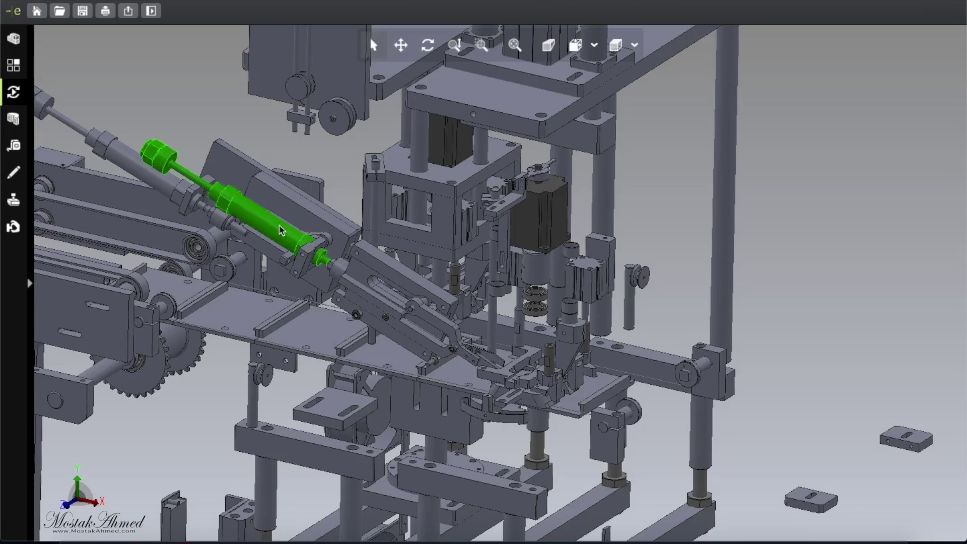
right_click(281, 230)
key(Escape)
click(384, 312)
right_click(385, 309)
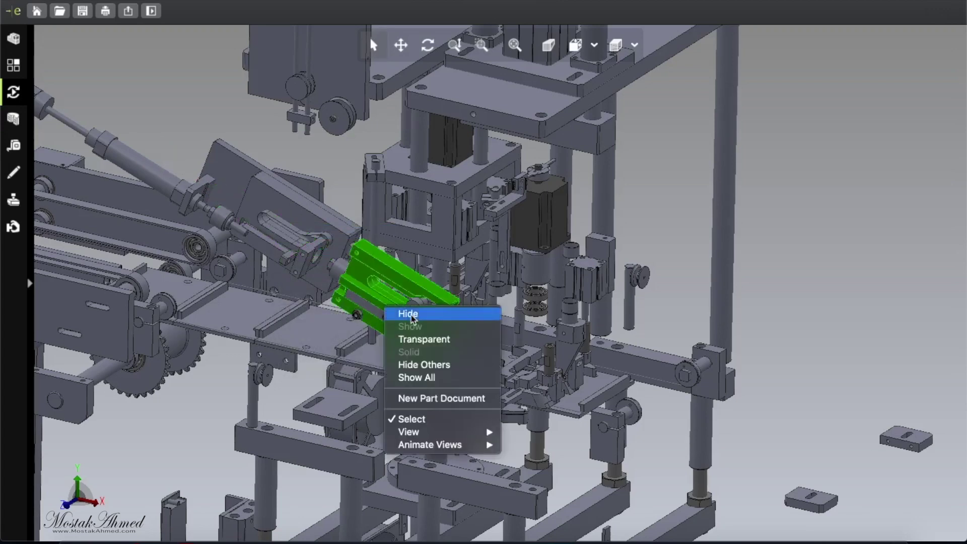
click(412, 316)
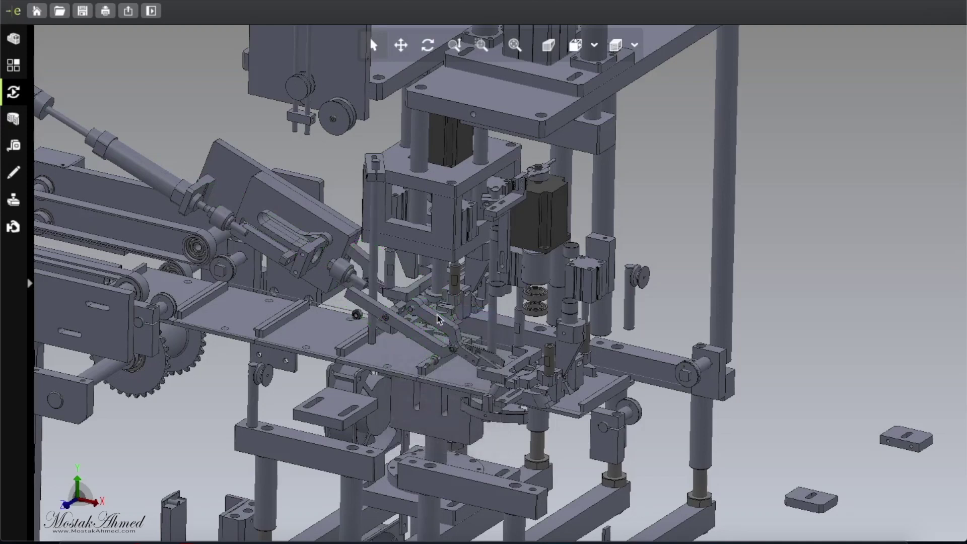
Hide the inner link and the long inclined gripper arm above the feed plate
click(437, 315)
right_click(437, 316)
click(459, 321)
click(416, 334)
right_click(417, 334)
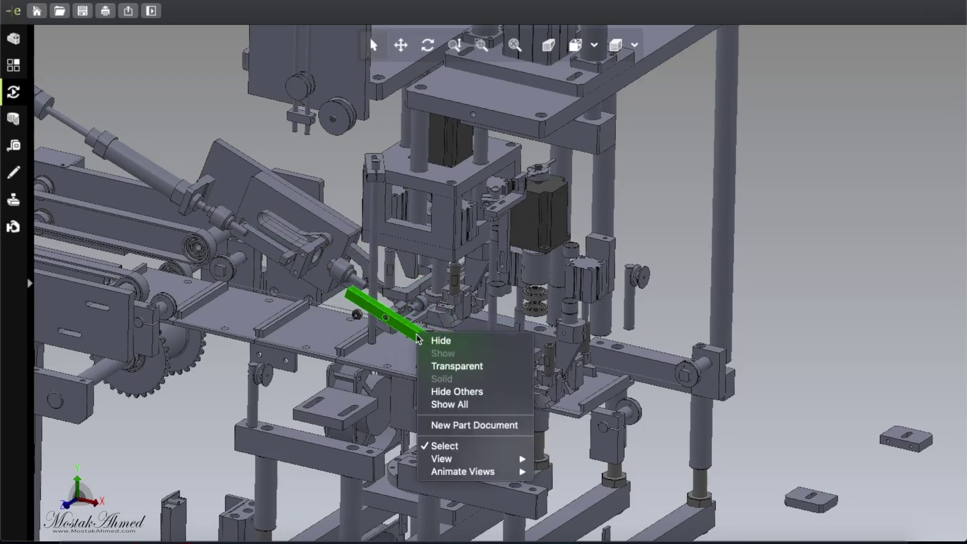
click(441, 341)
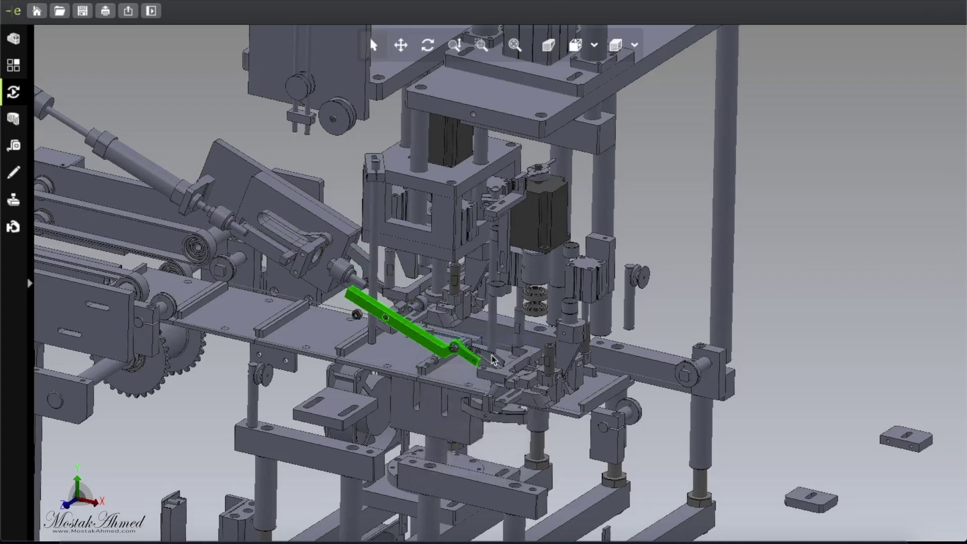
Hide the two thin gripper jaws at the lower end of the inclined arm
click(492, 355)
right_click(492, 355)
click(511, 362)
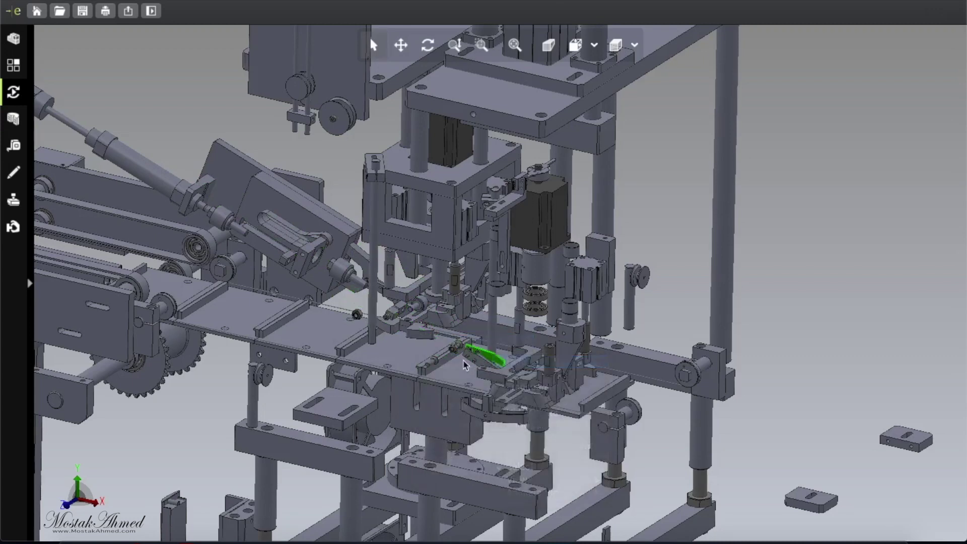
right_click(479, 359)
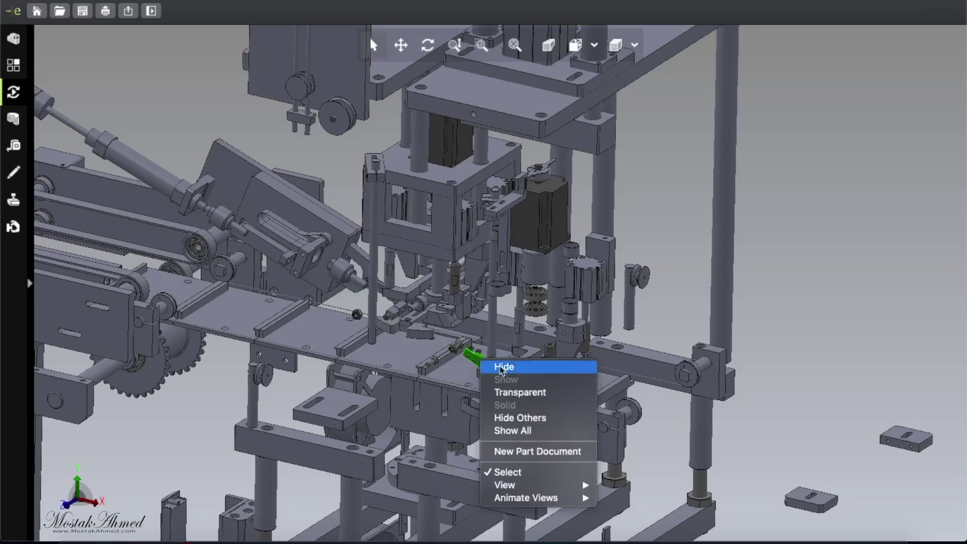
click(502, 367)
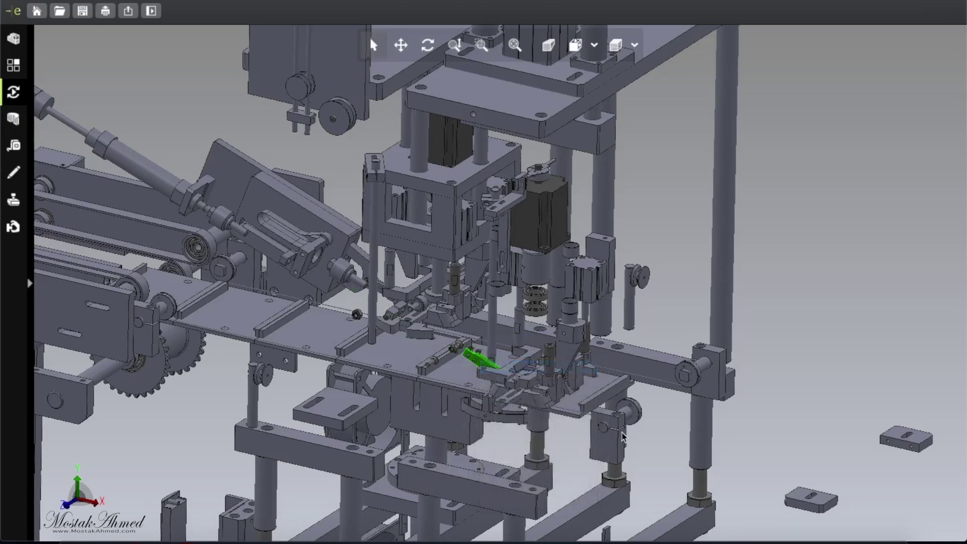
Examine the front station's lower clamping fixture from the opposite side, highlighting its individual small parts
click(428, 44)
drag(773, 426, 685, 232)
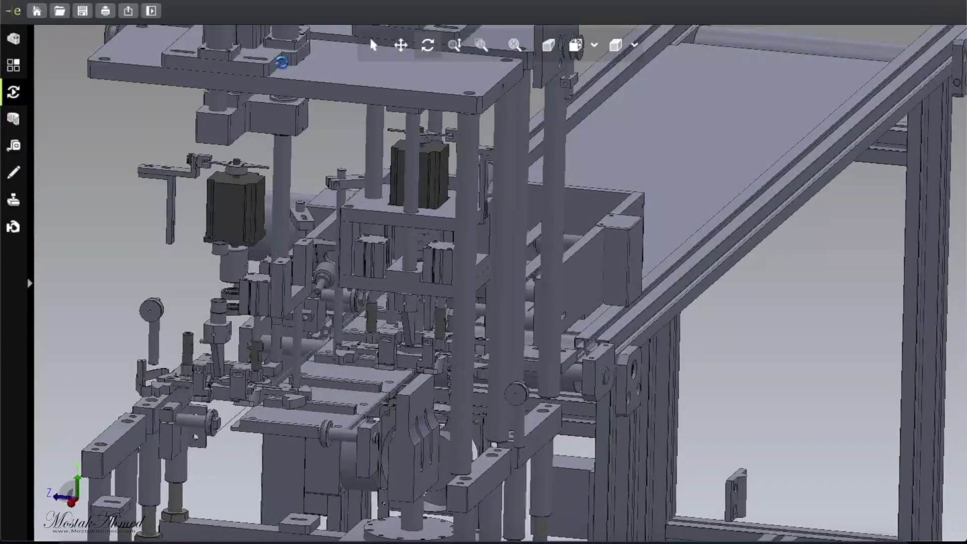
click(374, 45)
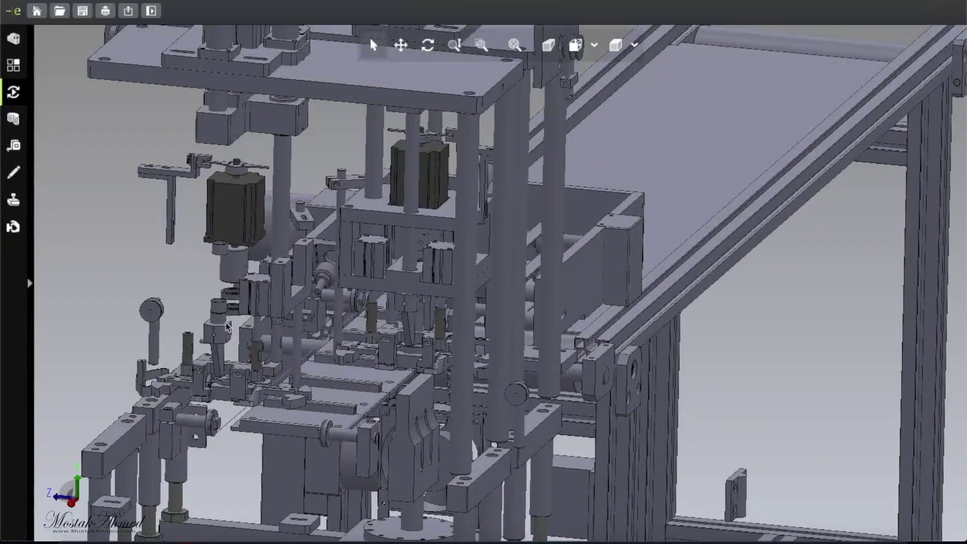
click(161, 390)
click(142, 390)
click(297, 402)
Hide the front station's dark motor and the cylindrical coupling directly below it
click(239, 236)
right_click(243, 233)
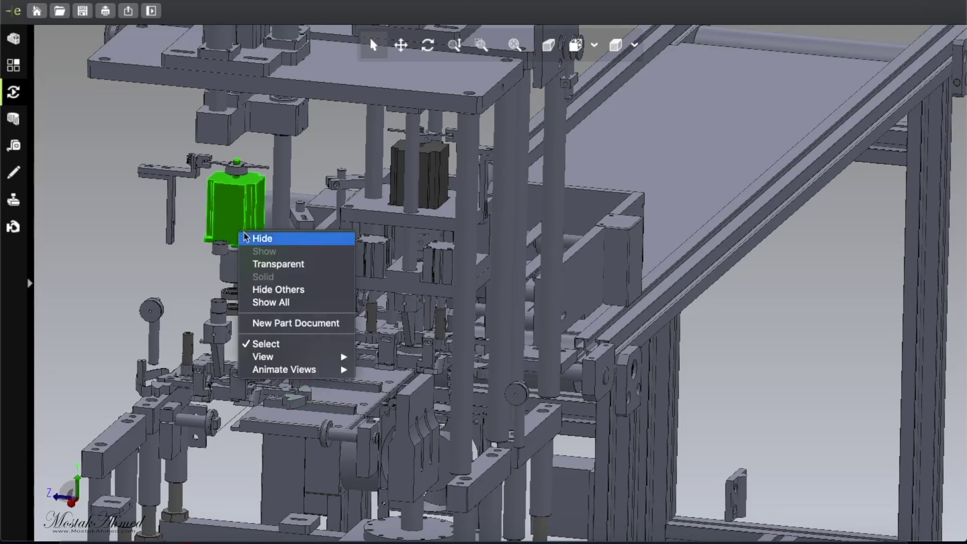
key(Escape)
click(231, 270)
right_click(238, 260)
click(254, 272)
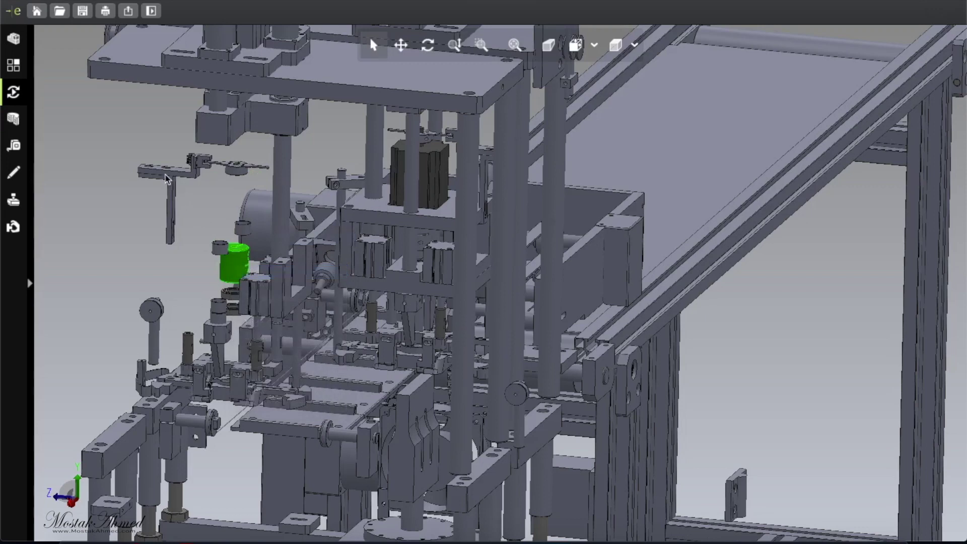
Hide the hanging vertical bar, the horizontal arm and the small clamp of the front station's sensor bracket
click(167, 179)
right_click(168, 176)
click(172, 177)
click(170, 173)
right_click(169, 169)
click(189, 176)
click(206, 166)
right_click(206, 166)
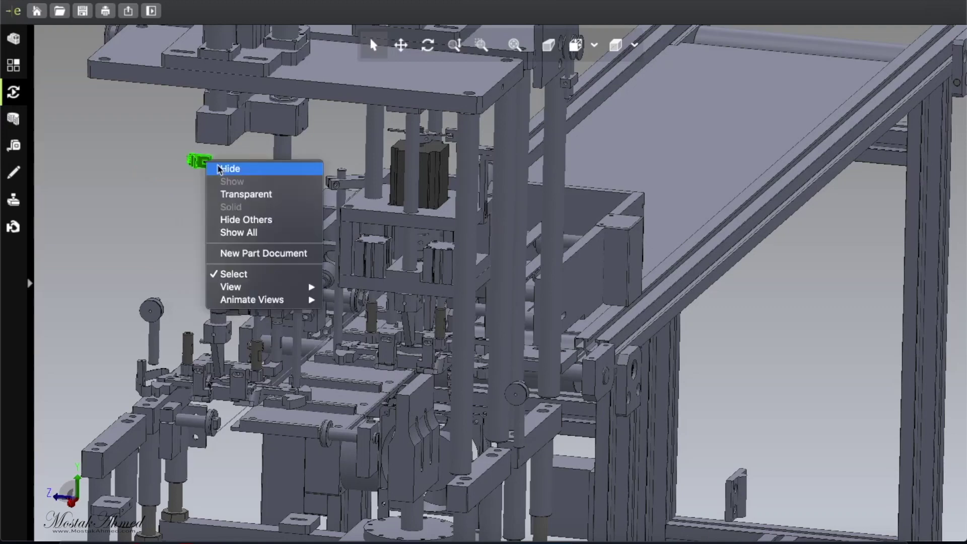
click(222, 169)
Hide the hub of the thin slotted disc and the small loose collar below it
click(240, 170)
right_click(241, 170)
click(251, 175)
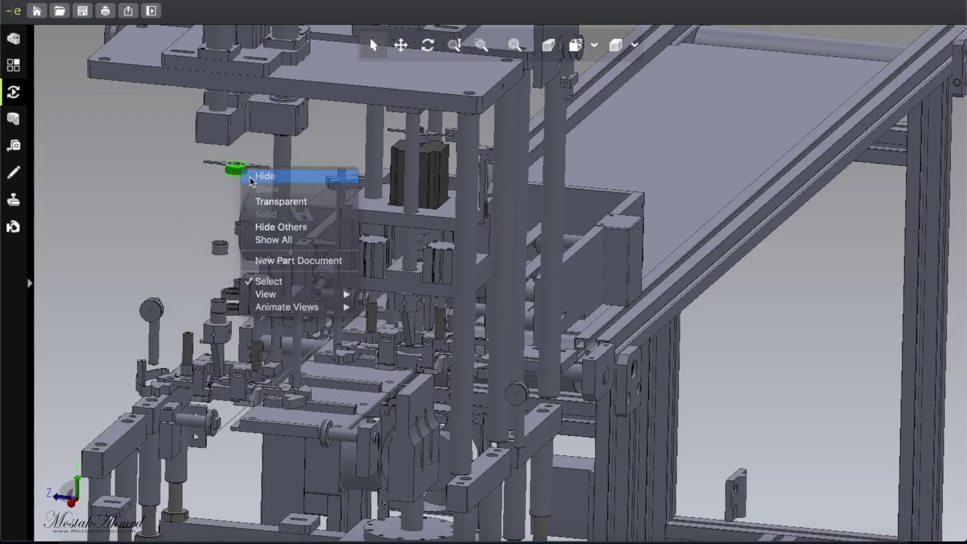
click(219, 250)
right_click(220, 246)
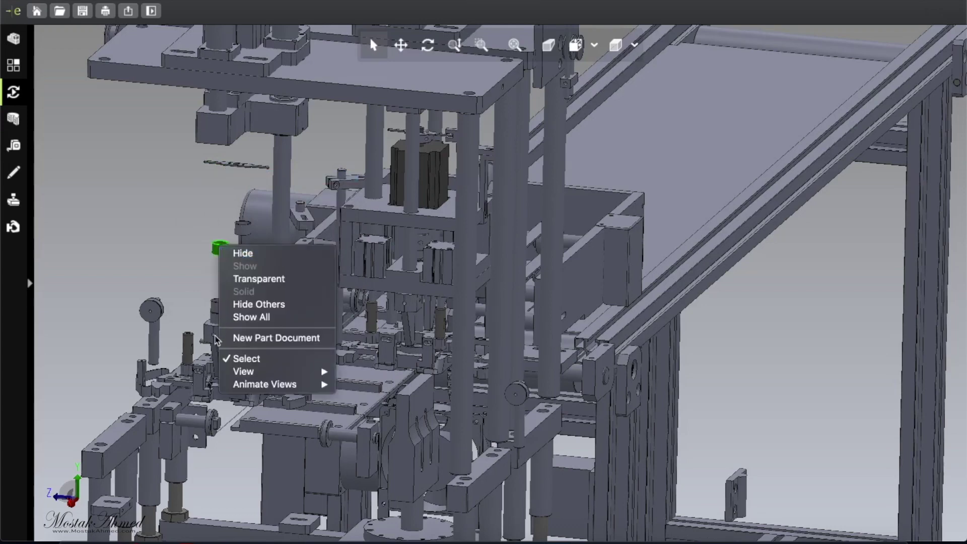
click(236, 256)
Hide the tapered block below the guide collar on the front station's clamping fixture
click(218, 336)
right_click(218, 333)
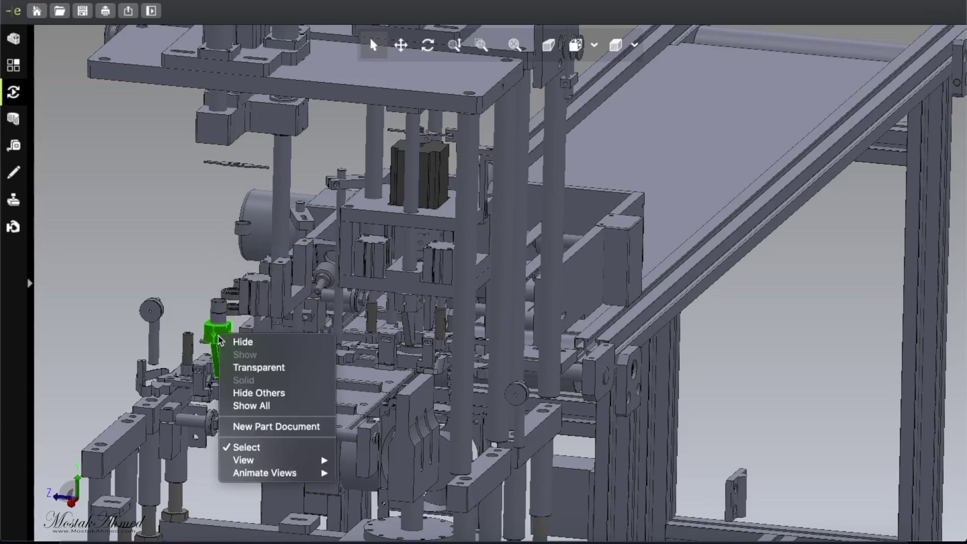
click(239, 342)
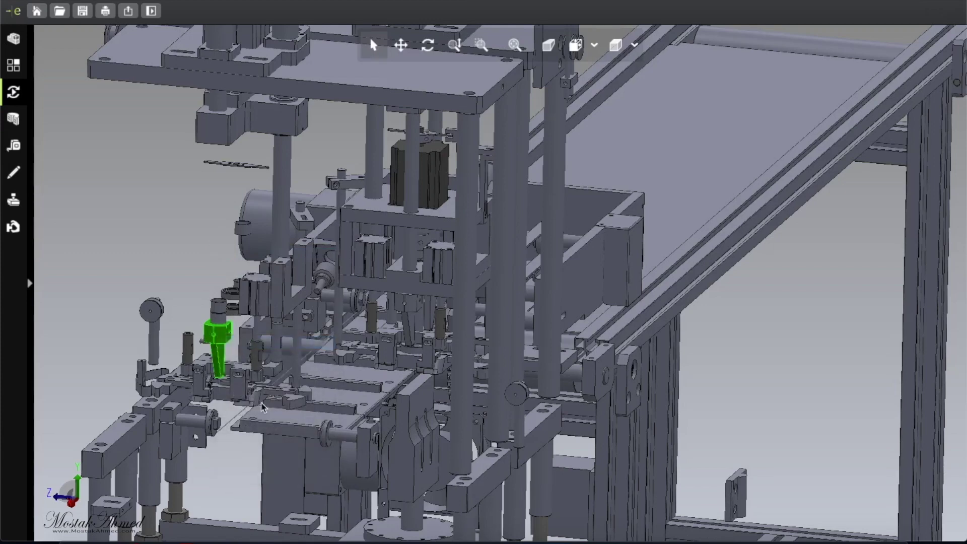
Hide the small upright part on the front clamping fixture and the small bracket at the fixture's outer end
right_click(258, 359)
click(272, 362)
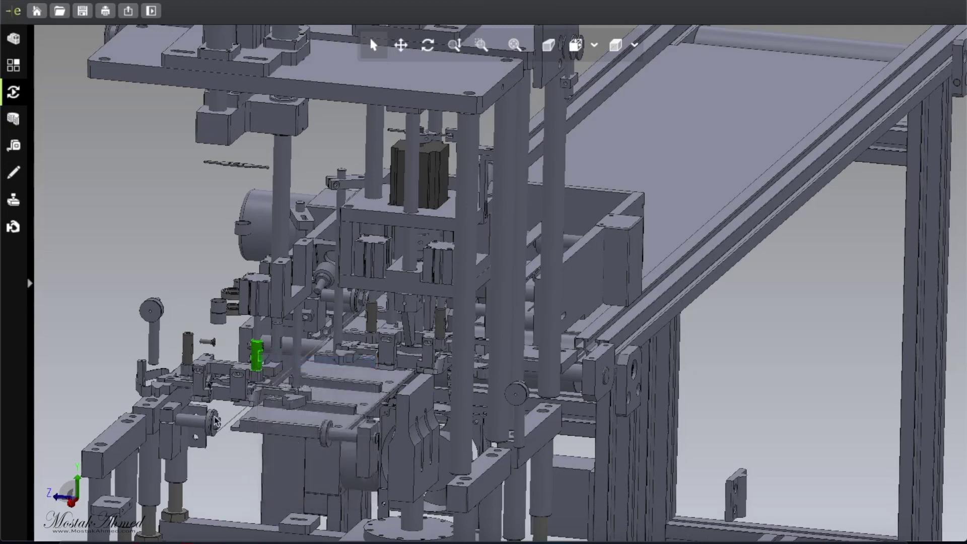
click(164, 389)
right_click(164, 389)
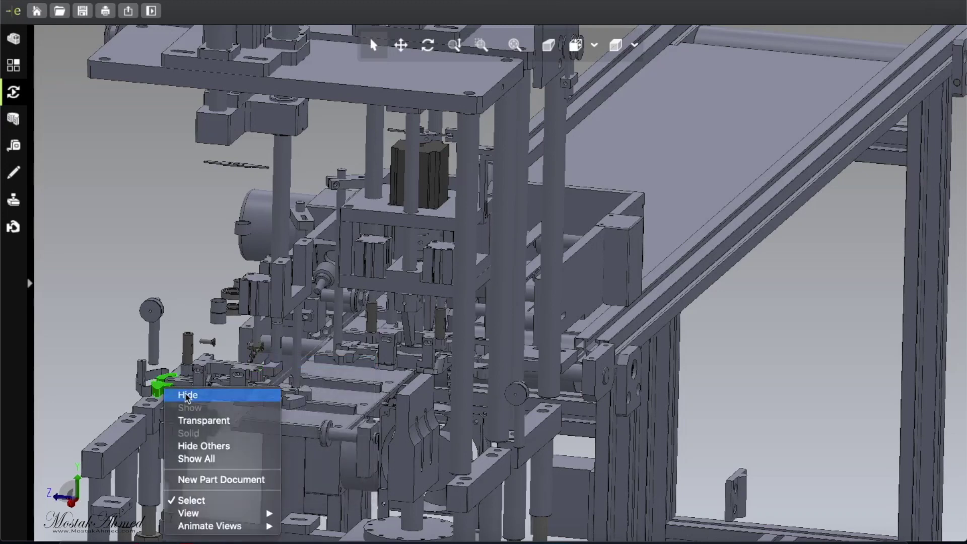
click(187, 395)
Hide the bent bracket at the fixture's outer end and the short horizontal cylinder beside it
right_click(149, 389)
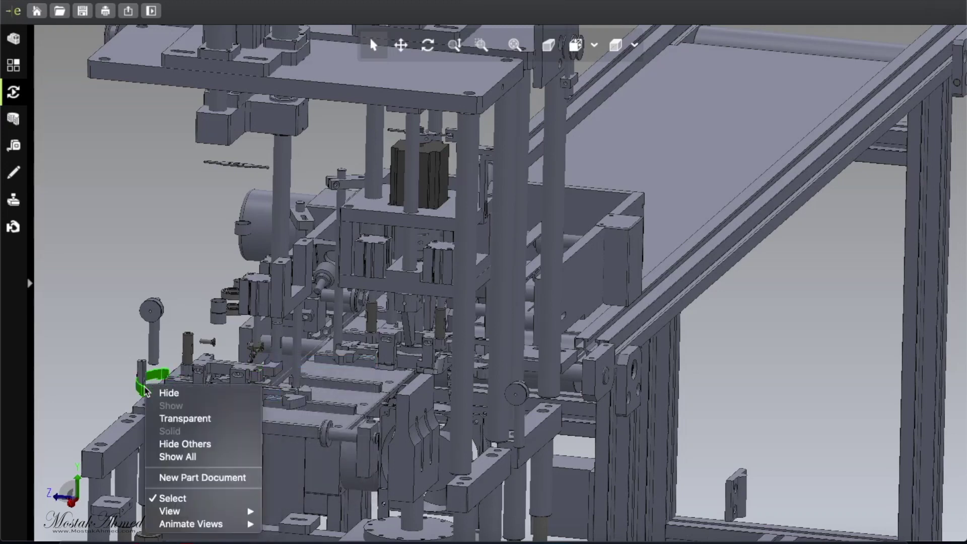
click(166, 392)
click(187, 385)
right_click(187, 383)
click(210, 390)
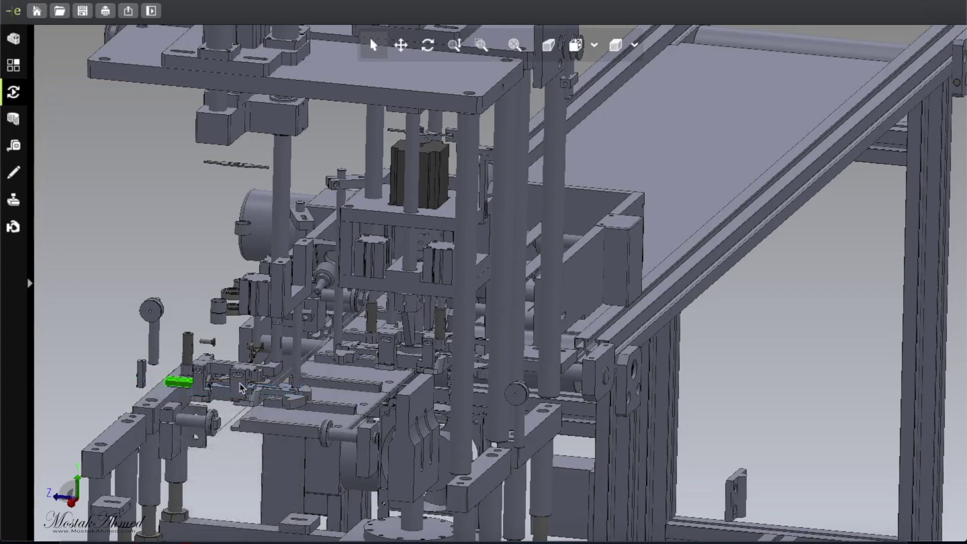
Hide the two small upright blocks on the front side of the clamping fixture
click(241, 388)
right_click(241, 385)
click(268, 391)
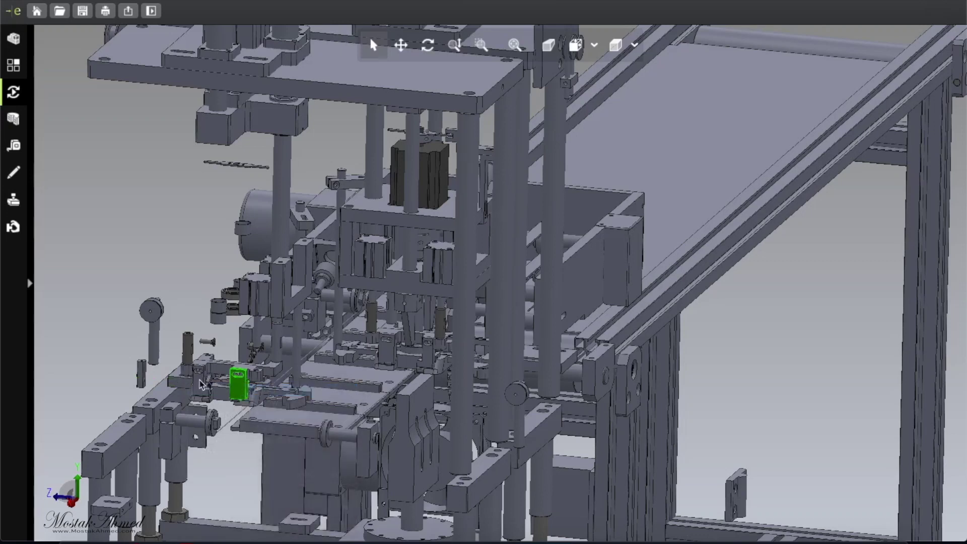
click(200, 383)
right_click(200, 385)
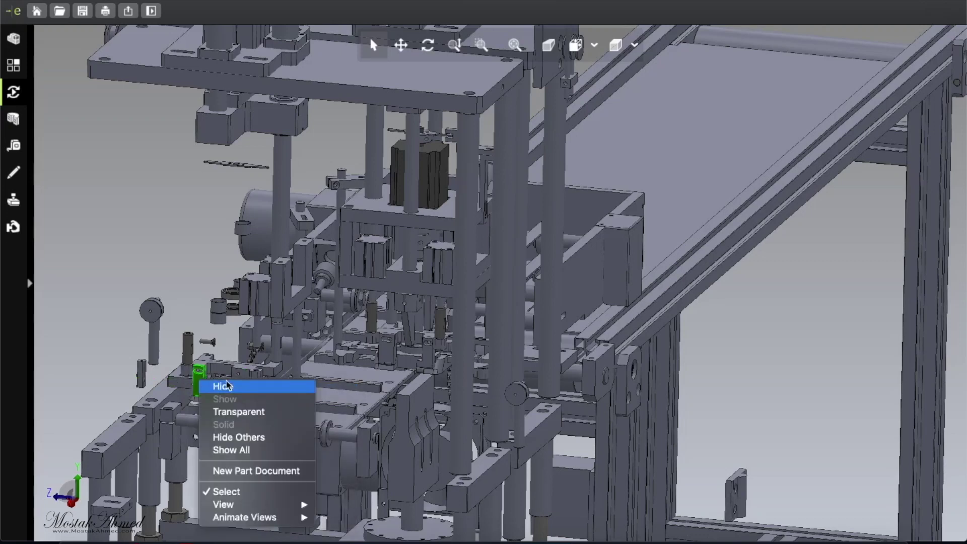
click(227, 385)
Hide the two long horizontal bars lying across the rear of the clamping fixture
click(223, 367)
right_click(223, 367)
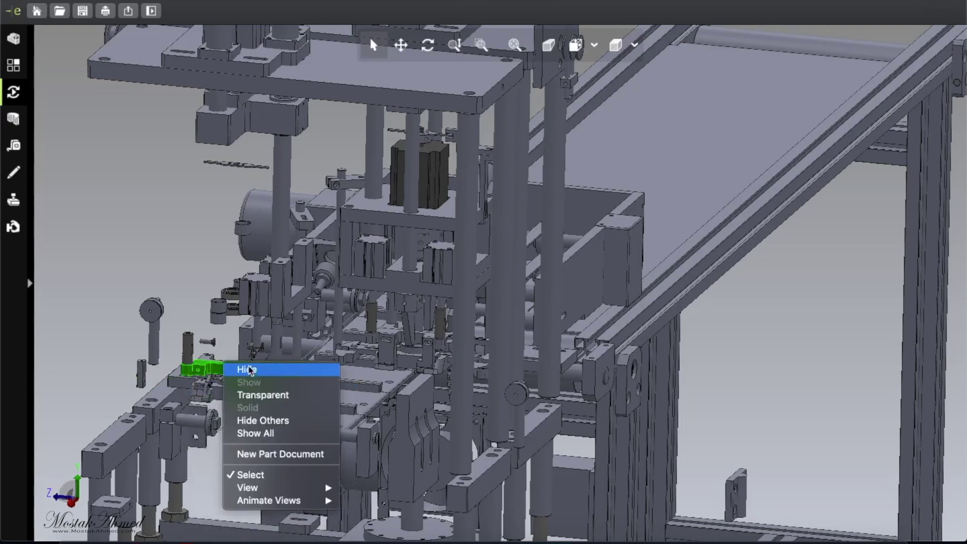
click(236, 368)
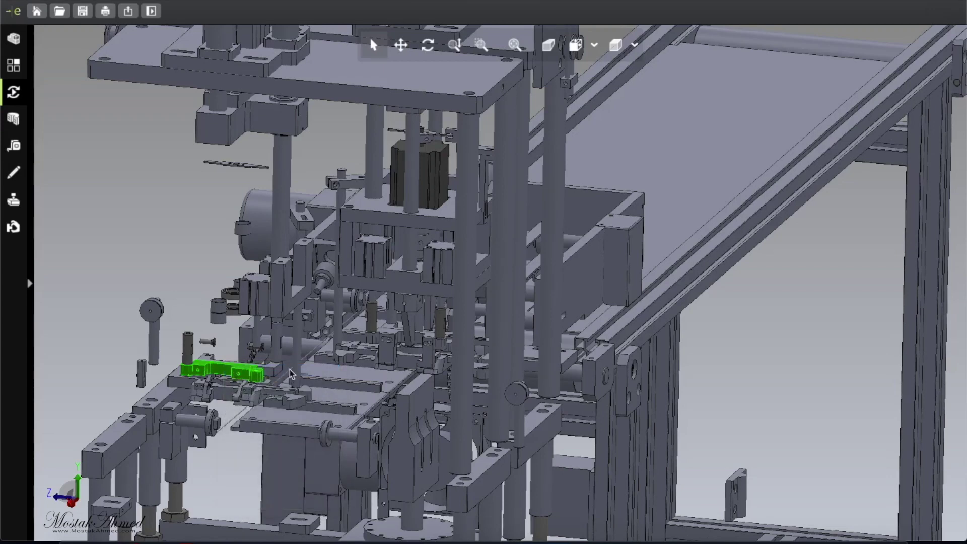
click(238, 371)
right_click(238, 372)
click(263, 376)
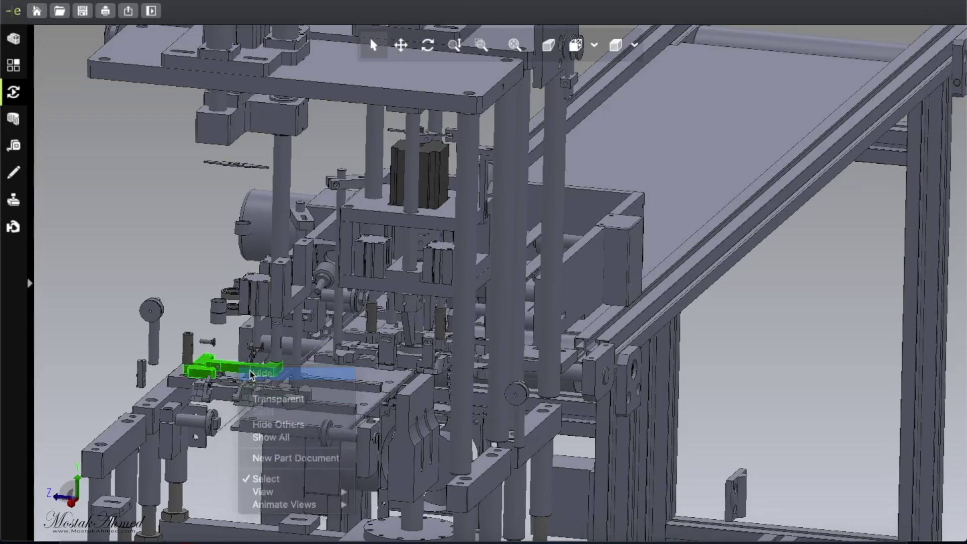
Hide the clamping fixture's wide channel-shaped body that holds the small levers
click(220, 396)
right_click(220, 391)
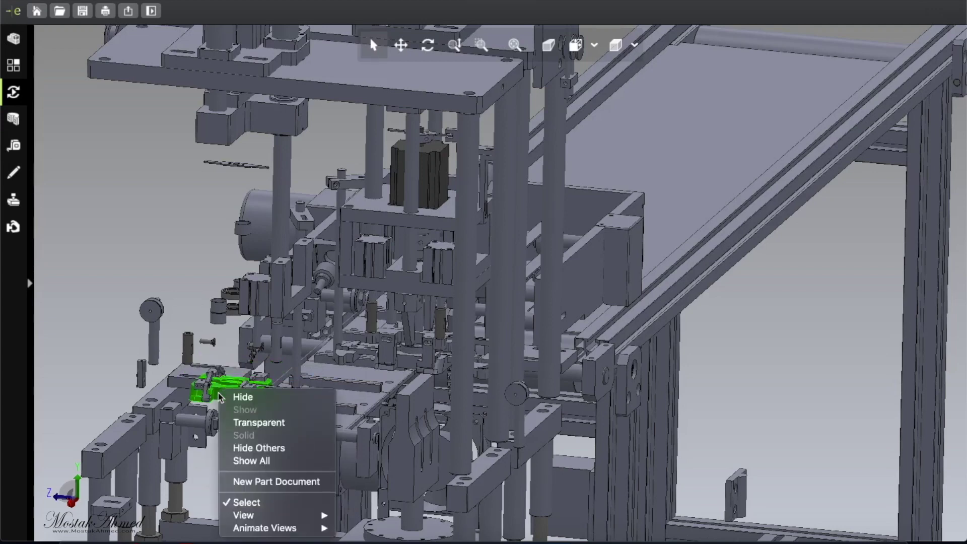
click(244, 397)
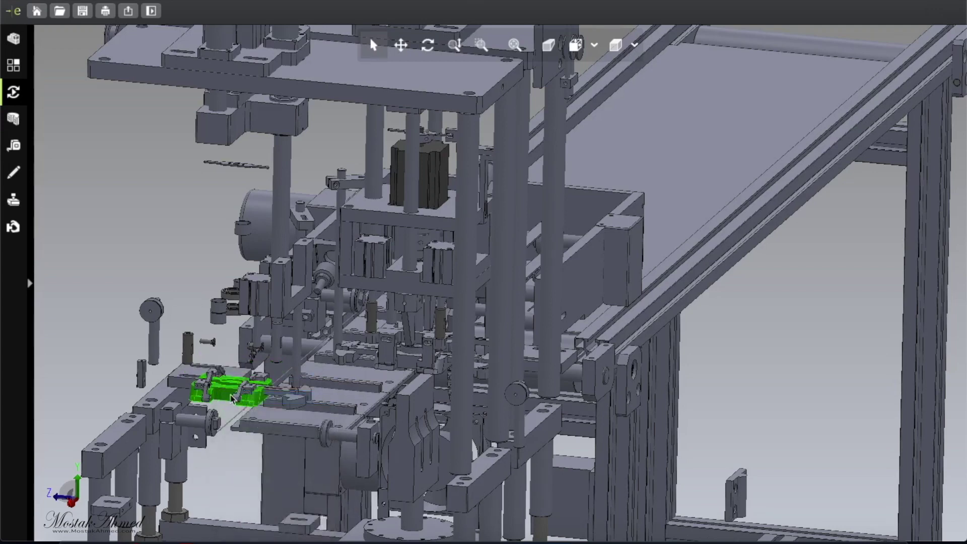
Hide the clamping fixture's outer curved lever and the tiny part right beside it
click(206, 387)
right_click(207, 388)
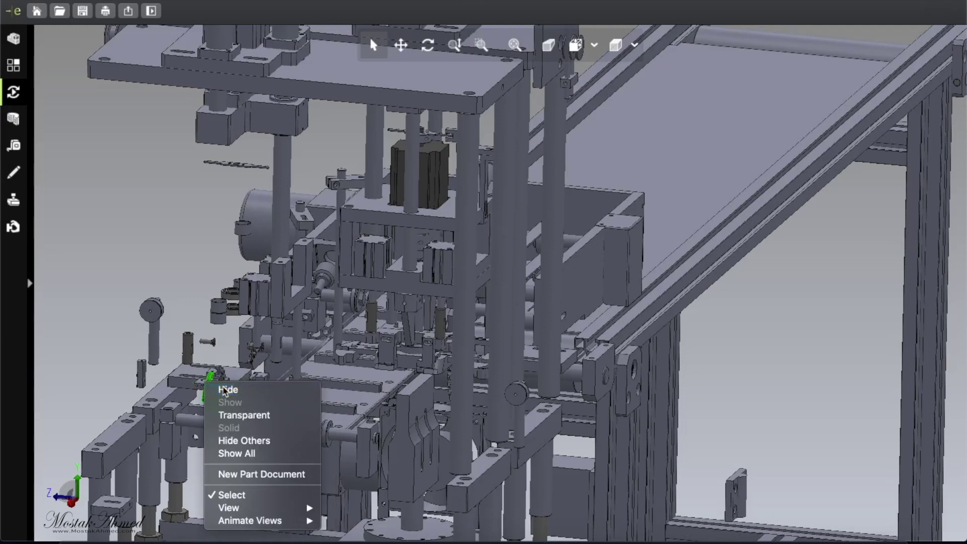
click(216, 387)
right_click(201, 386)
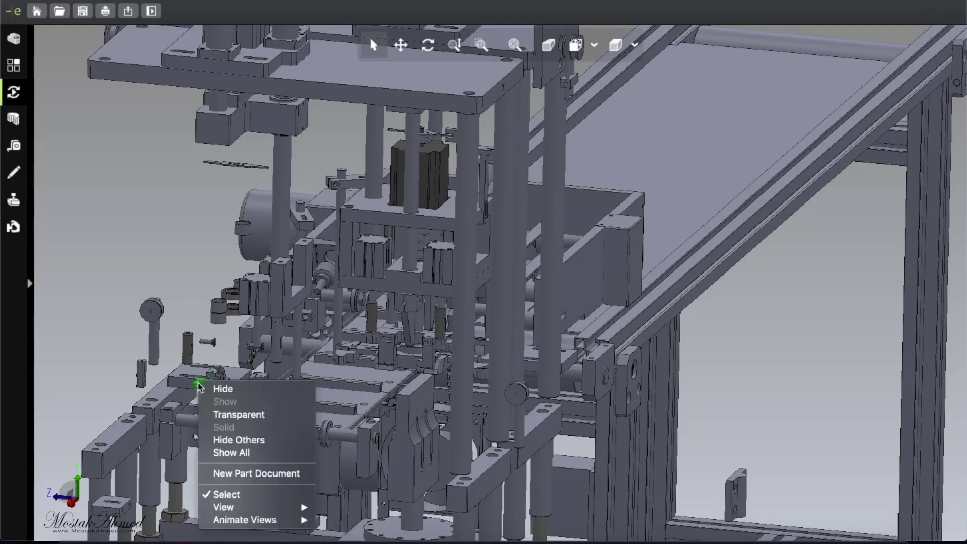
click(214, 388)
Hide the small block at the fixture's inner end, the adjacent curved lever and the lever on the base plate
click(250, 390)
right_click(251, 390)
click(251, 395)
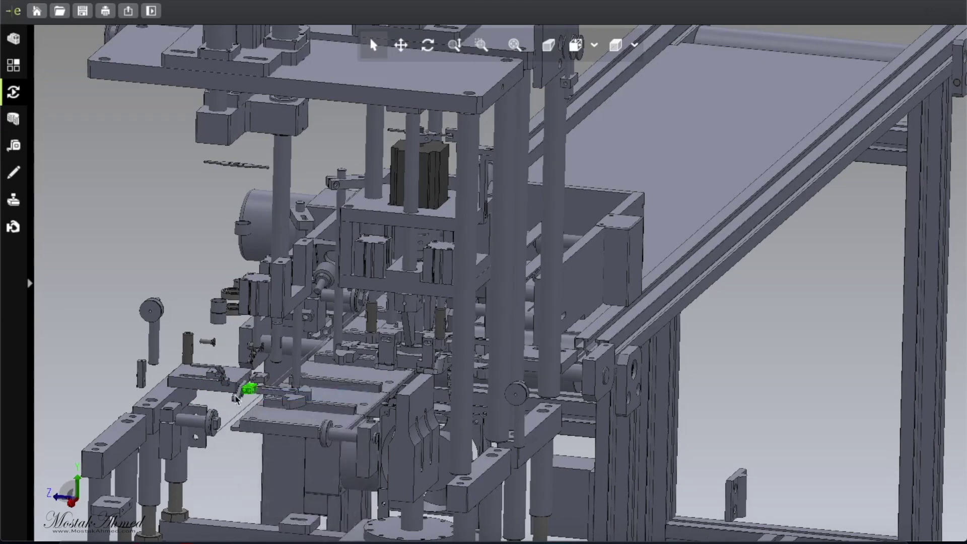
right_click(238, 392)
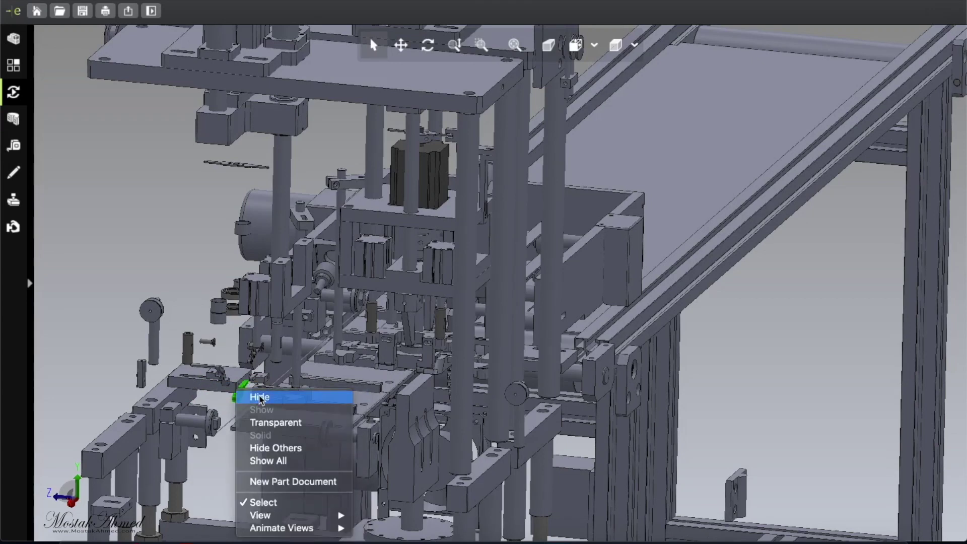
click(260, 397)
right_click(229, 388)
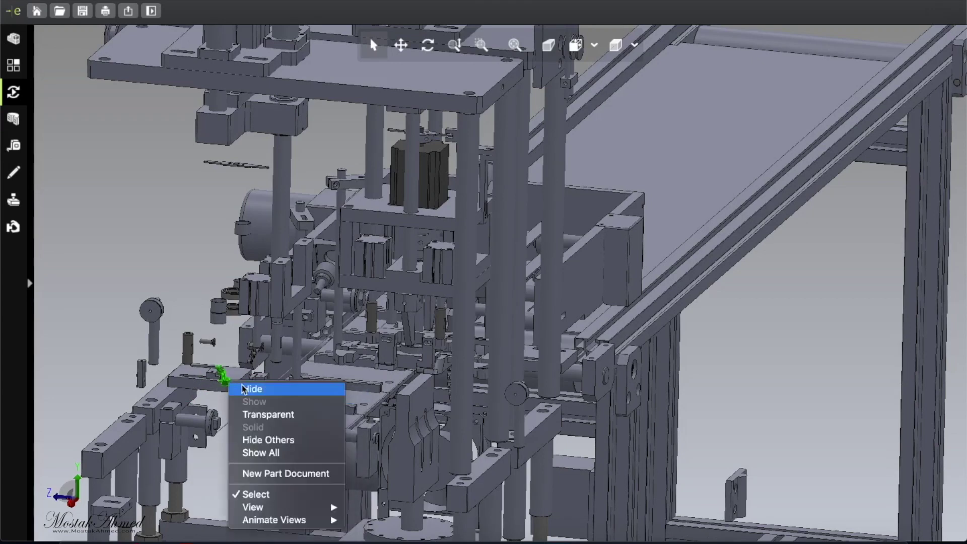
click(247, 389)
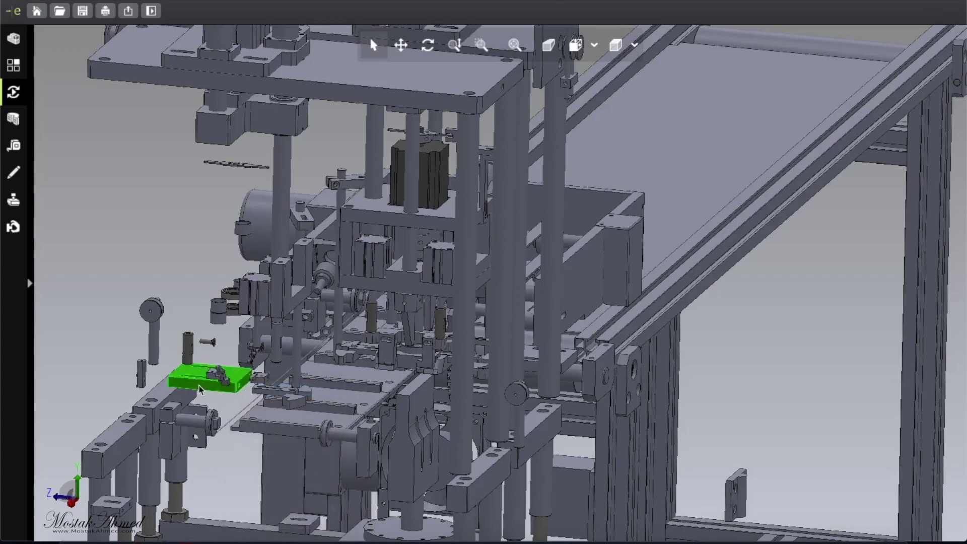
Hide the clamping fixture's flat base plate and the small block just above its inner end
right_click(199, 389)
click(256, 392)
right_click(247, 341)
click(268, 347)
Hide the front station's small pneumatic cylinder and the U-shaped bracket behind it
right_click(266, 303)
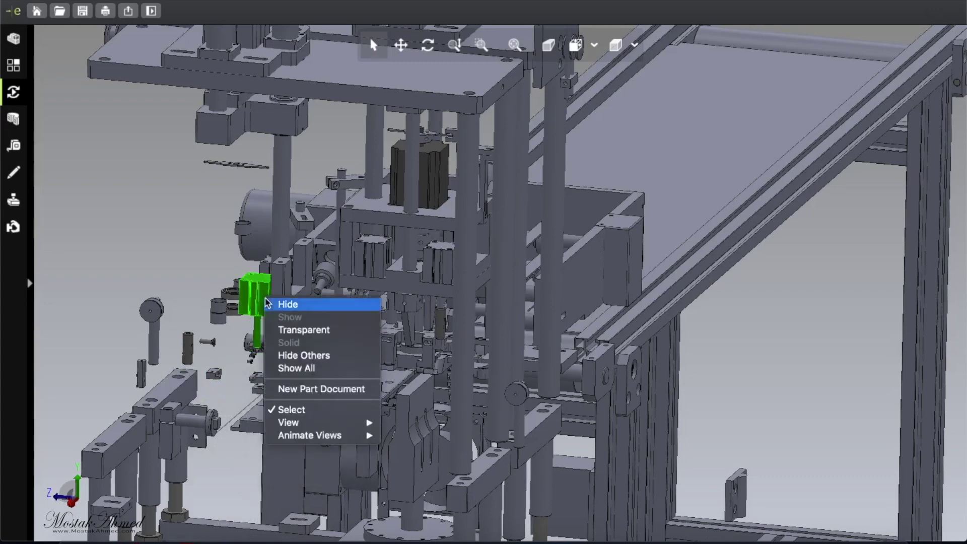
click(286, 303)
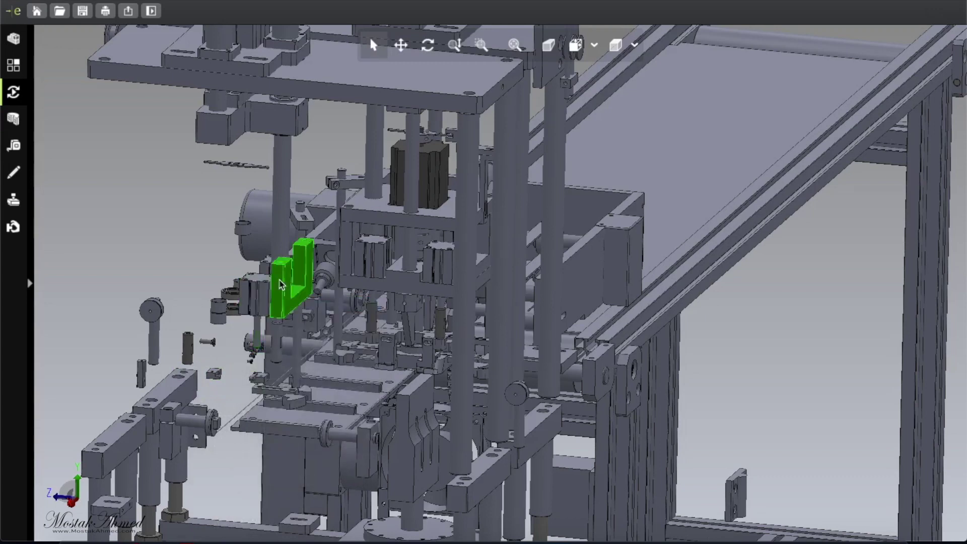
right_click(280, 285)
click(288, 283)
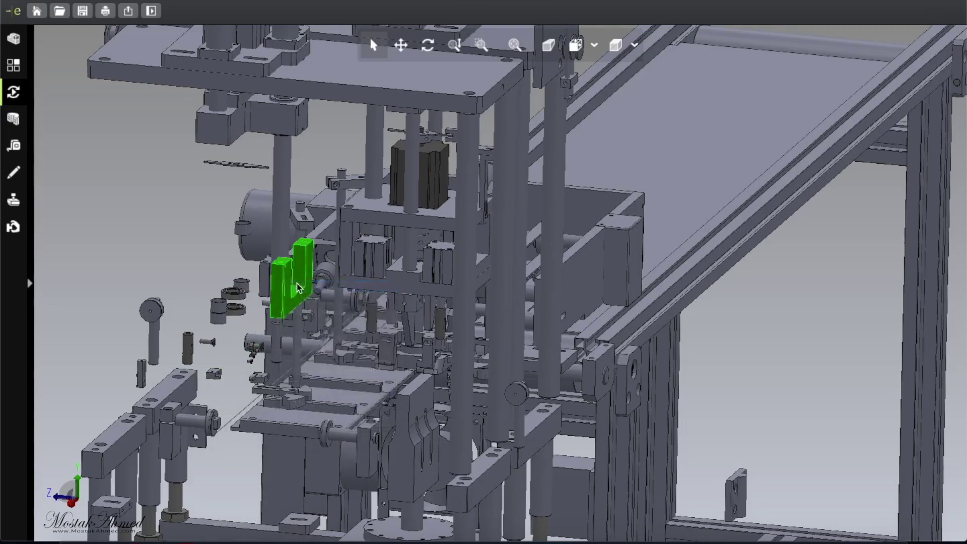
Hide the round column under the upper clamp block, the plate's front corner column and the cylinder behind the first column
right_click(282, 242)
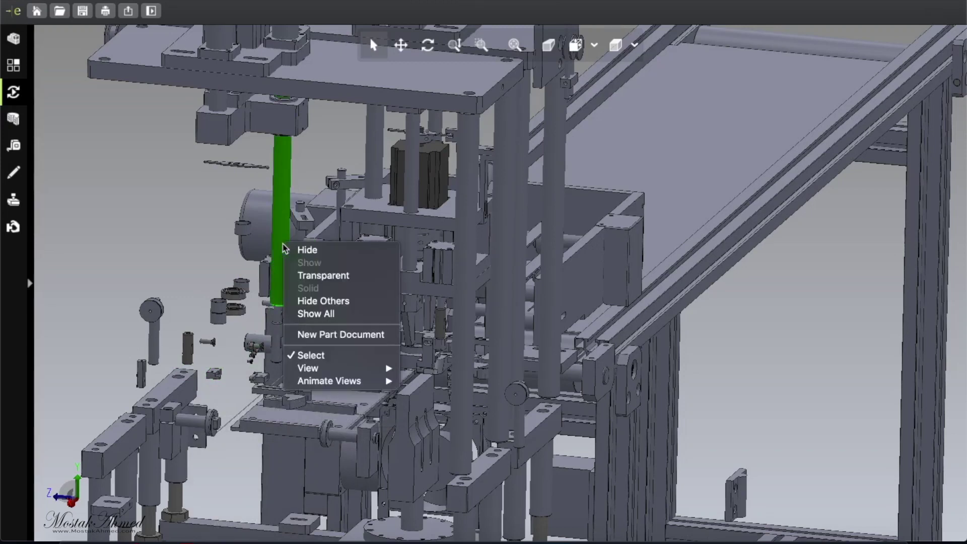
click(308, 251)
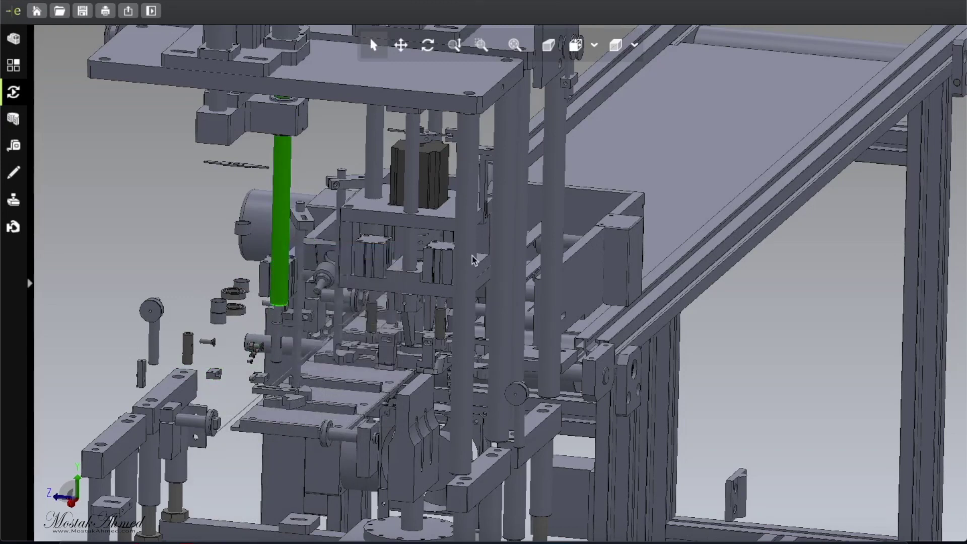
right_click(468, 286)
click(493, 288)
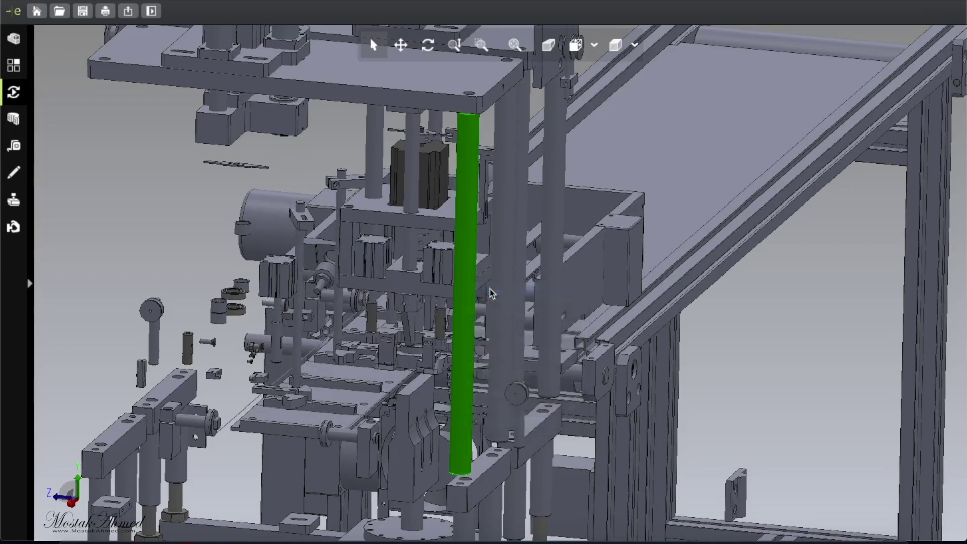
right_click(285, 282)
click(302, 280)
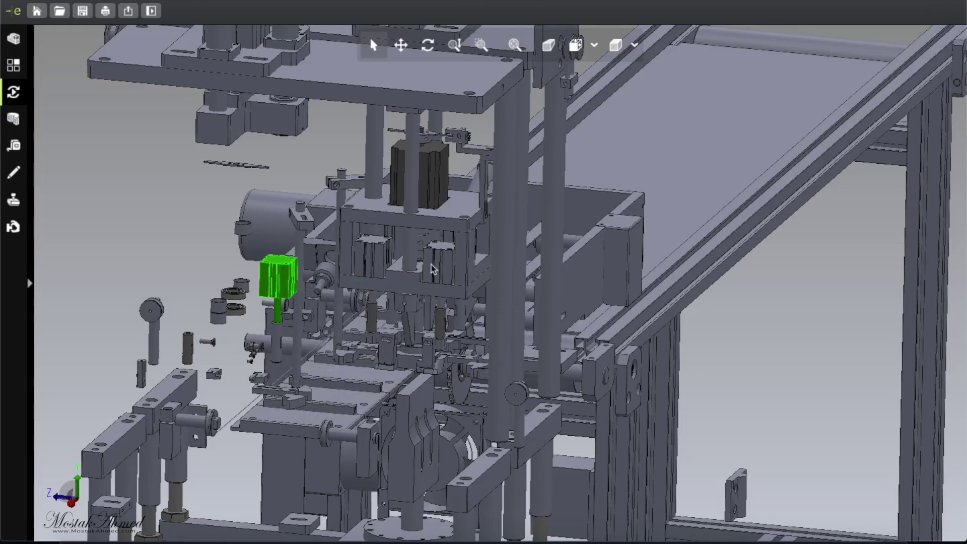
Hide the three tall round columns remaining on the conveyor side of the press frame
right_click(500, 324)
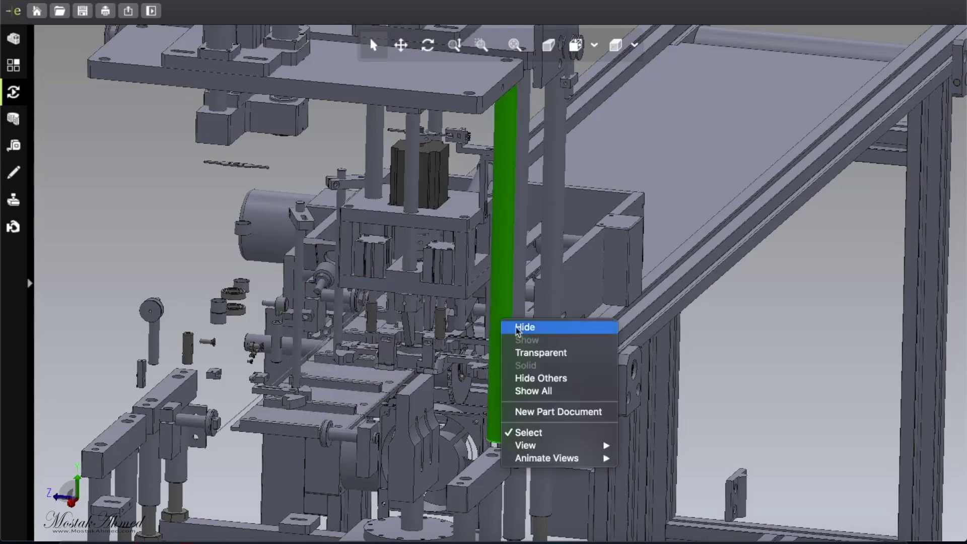
click(527, 328)
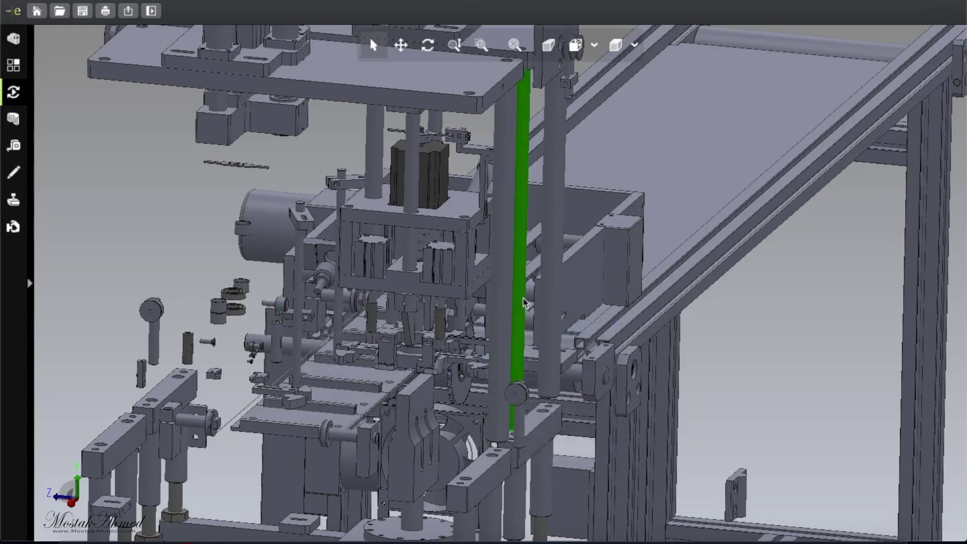
right_click(524, 302)
click(546, 303)
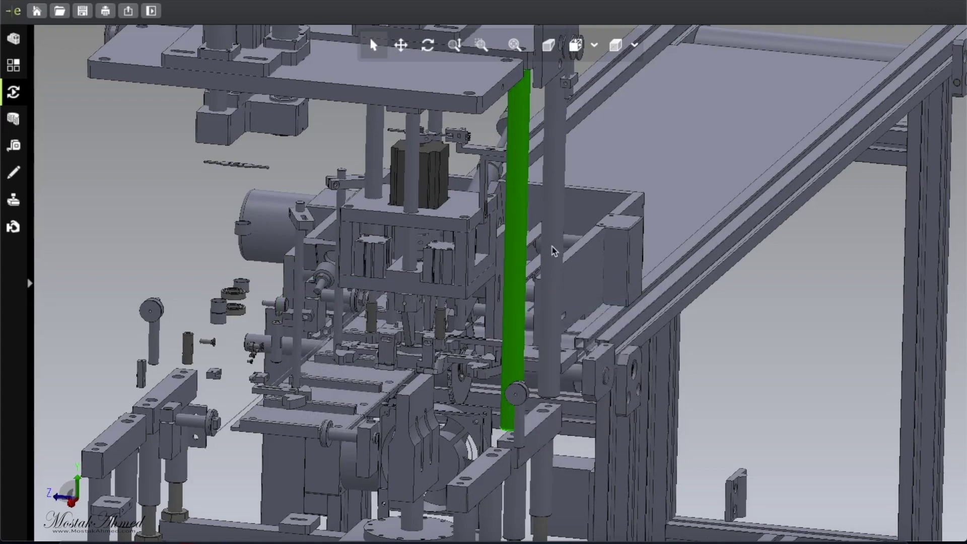
right_click(554, 250)
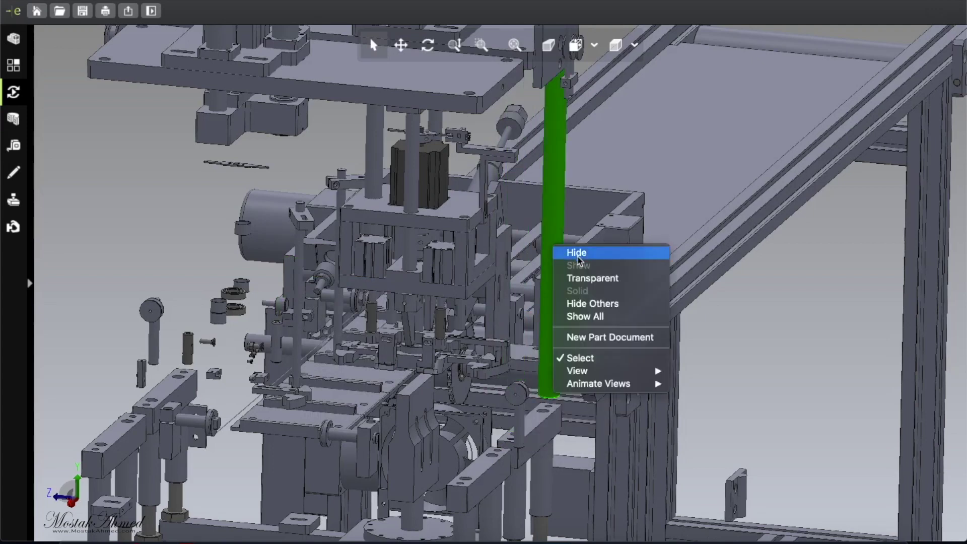
click(578, 257)
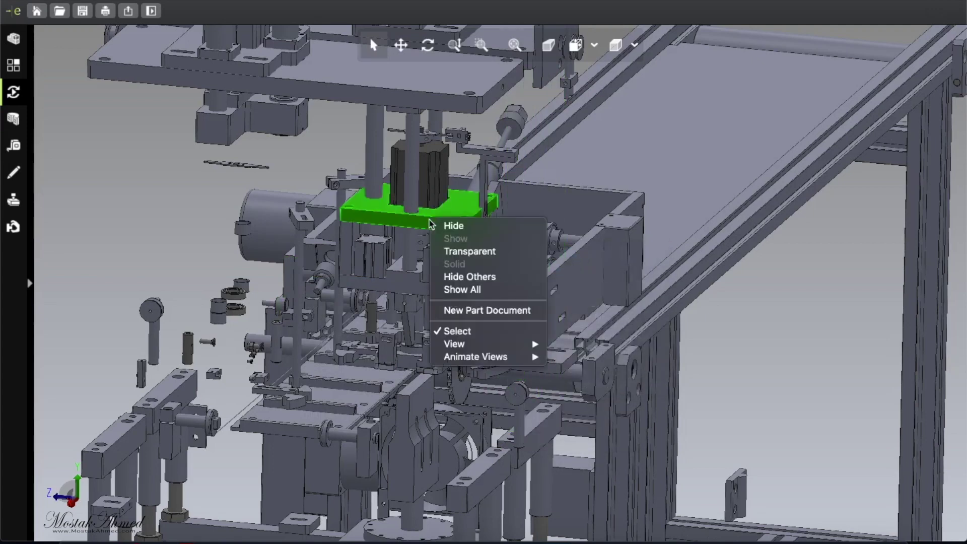
Hide the central station's plate beneath the dark motor and the parallel plate below it
click(456, 226)
click(410, 272)
right_click(410, 274)
click(429, 280)
Hide the two small pneumatic cylinders on either side of the central station's spindle
click(448, 273)
right_click(454, 261)
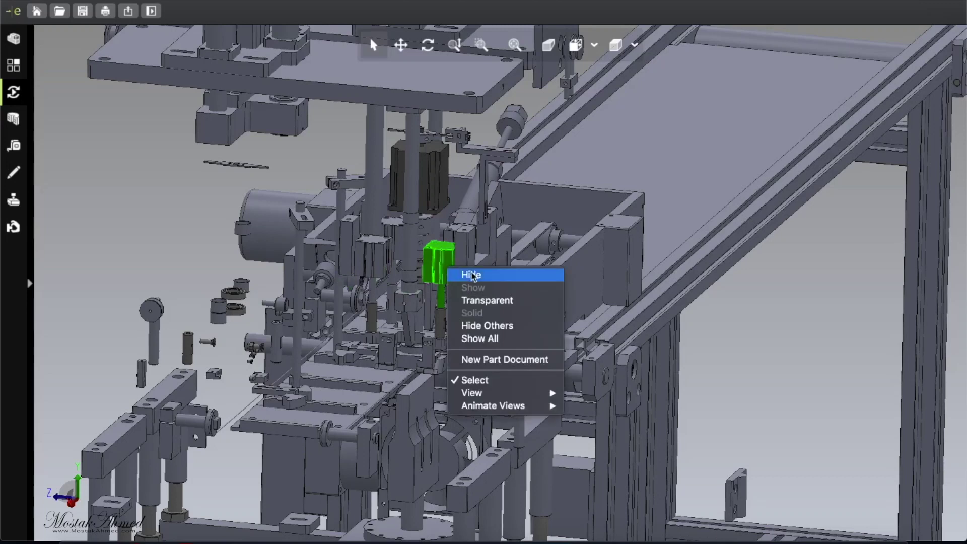
click(466, 272)
click(373, 262)
right_click(376, 252)
click(392, 263)
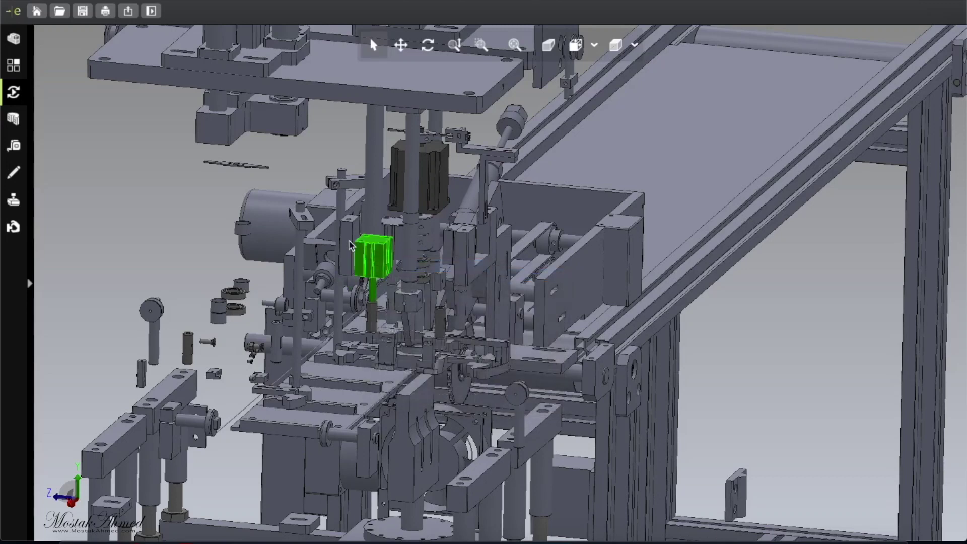
Hide the central station's outer U-shaped bracket and the round column standing beside it
click(351, 245)
right_click(347, 238)
click(367, 247)
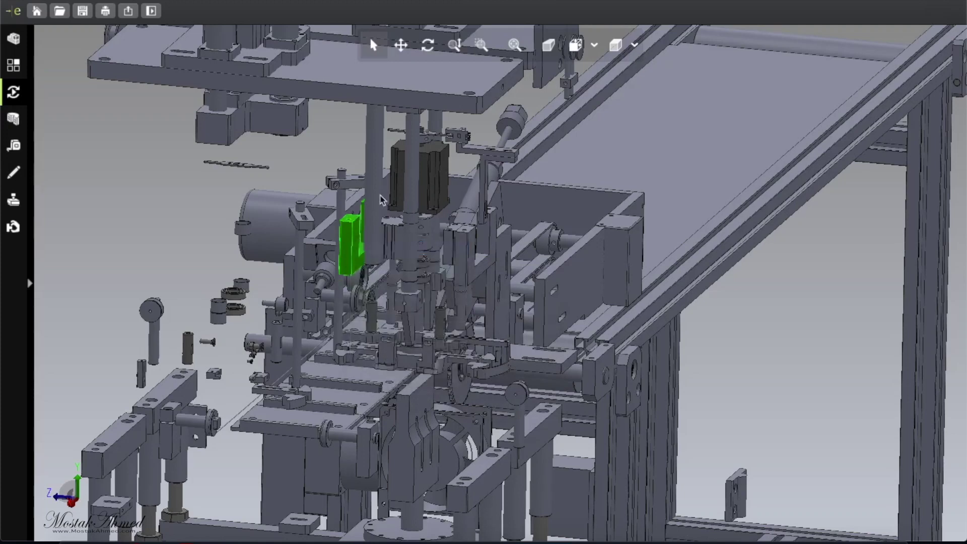
click(375, 233)
right_click(374, 224)
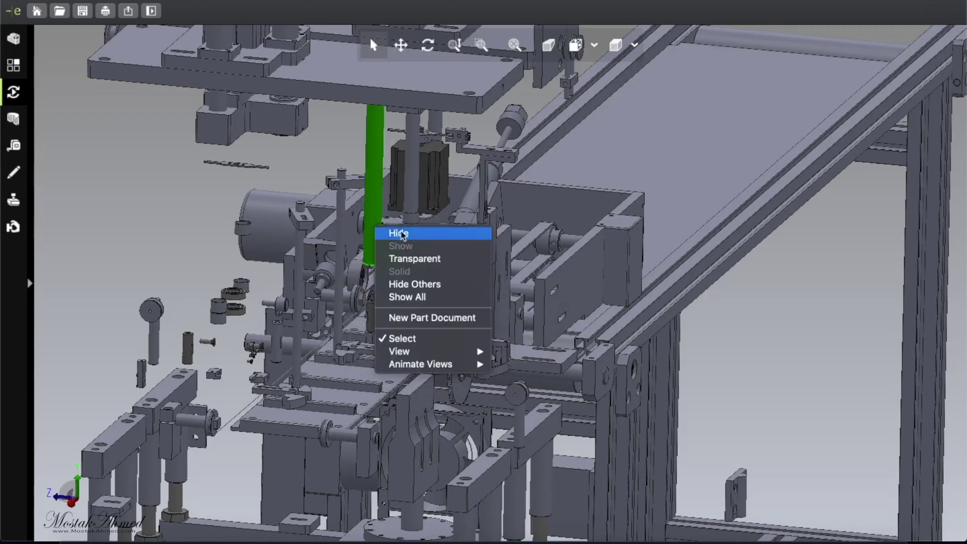
click(474, 234)
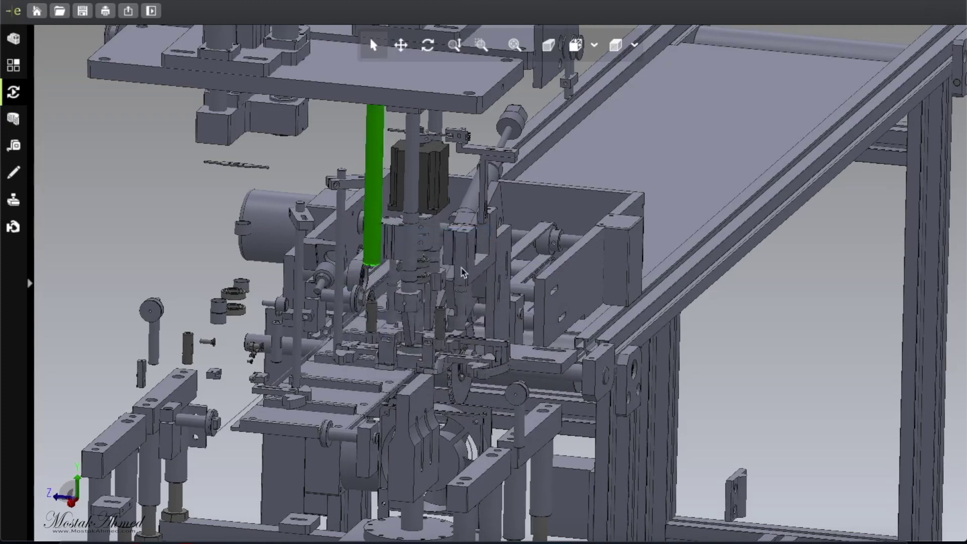
Hide the U-shaped bracket on the central station's conveyor side and the round column in front of the dark motor
right_click(463, 272)
click(466, 242)
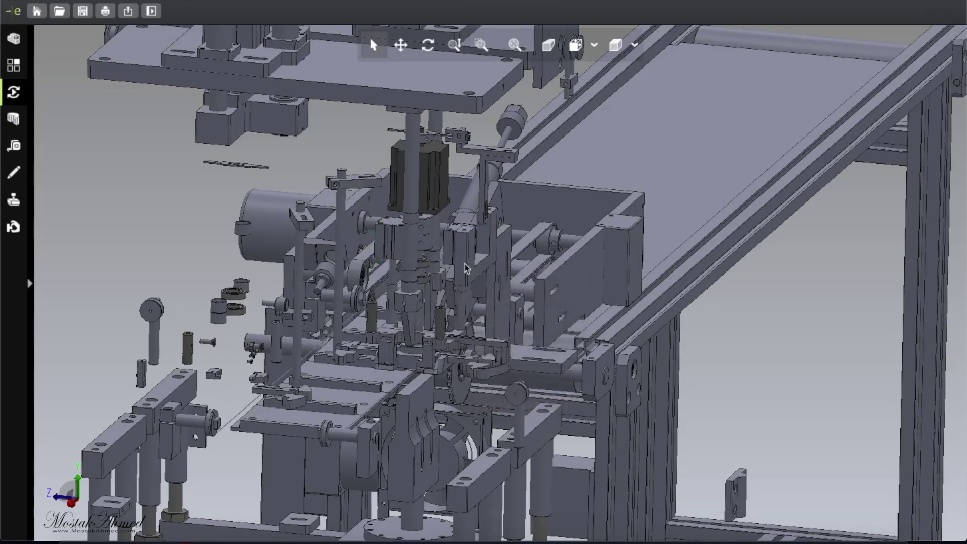
click(466, 268)
right_click(467, 260)
click(489, 269)
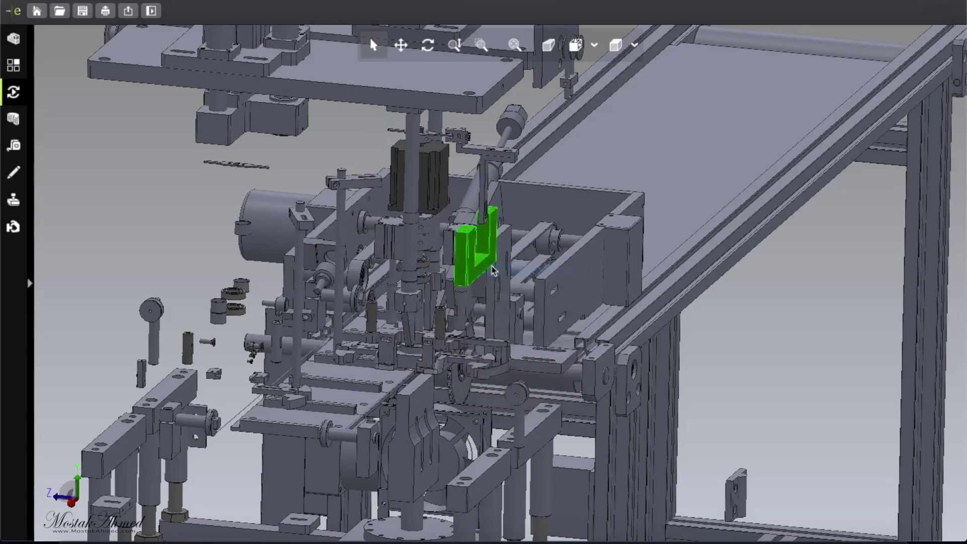
click(409, 250)
right_click(409, 251)
click(436, 250)
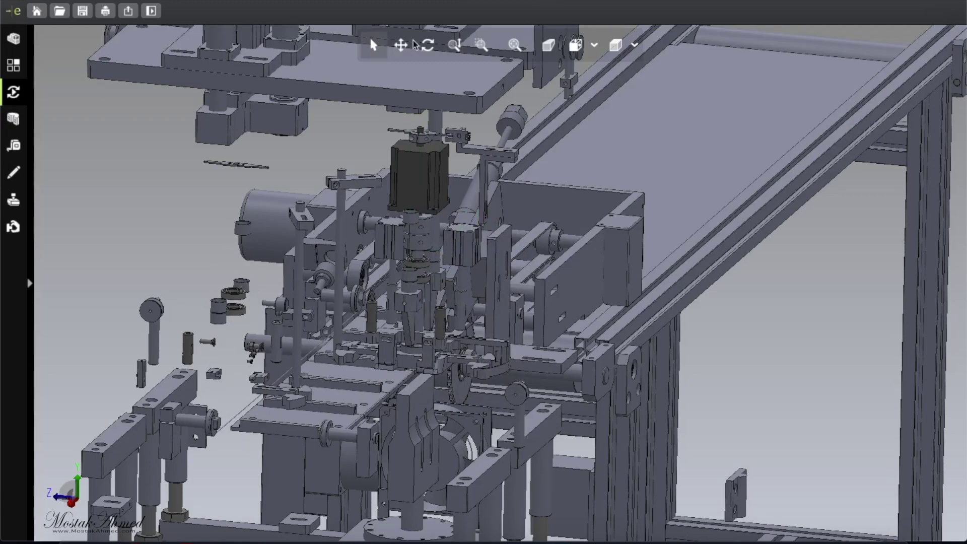
Hide the inclined perforated plate beside the slotted vertical bracket at the conveyor end of the central station
click(429, 46)
drag(742, 401, 442, 158)
click(400, 44)
drag(830, 319, 946, 316)
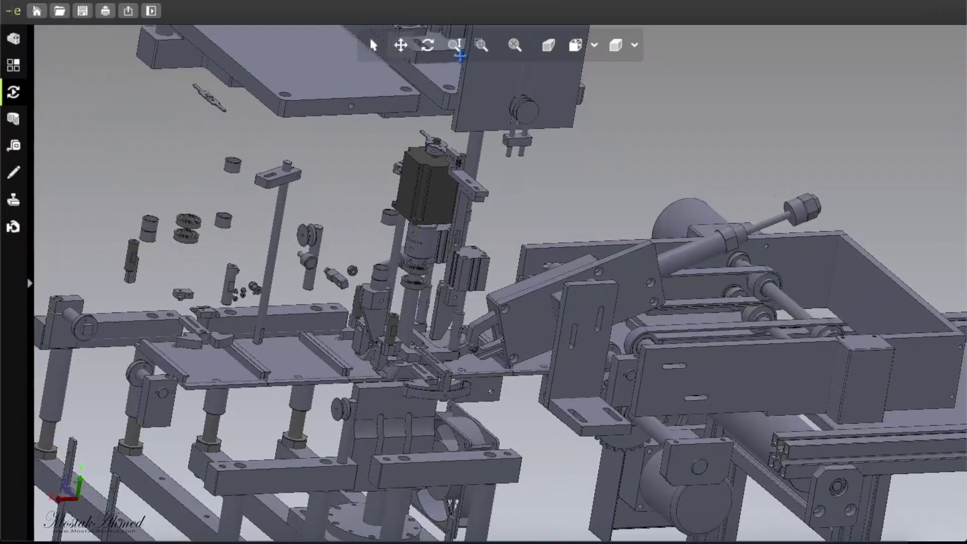
click(374, 45)
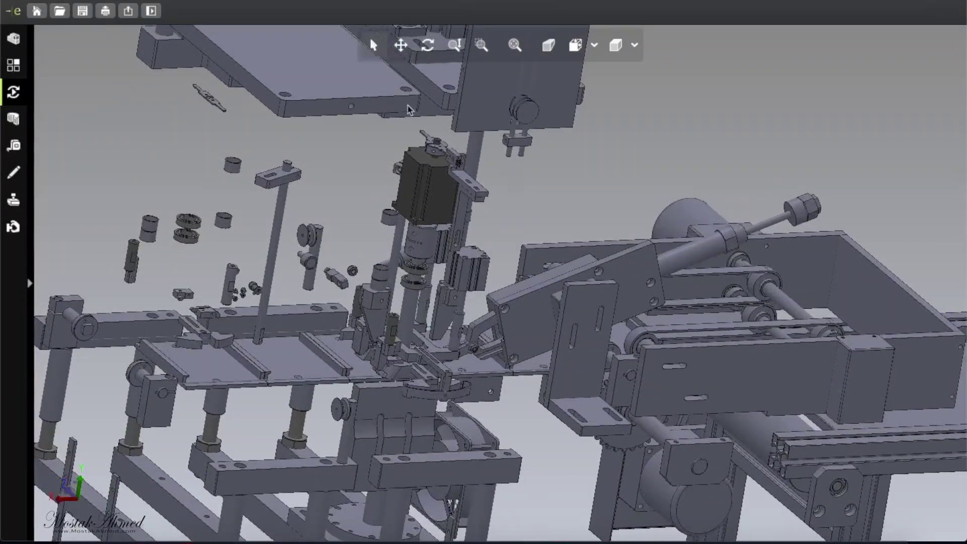
click(522, 324)
right_click(522, 324)
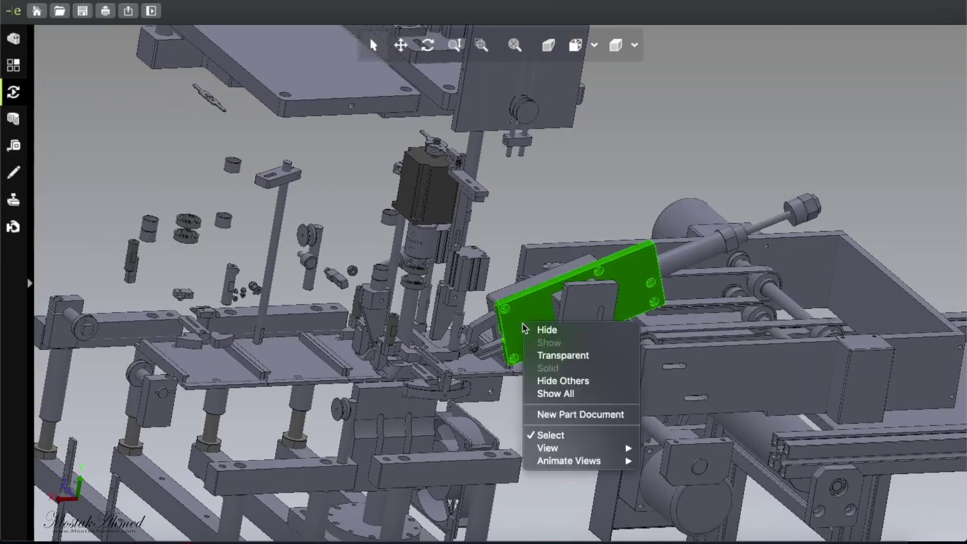
click(548, 331)
Hide the tapered block, the small pneumatic cylinder beside it and the short pin beneath on the central station's conveyor side
click(447, 308)
right_click(448, 309)
click(473, 316)
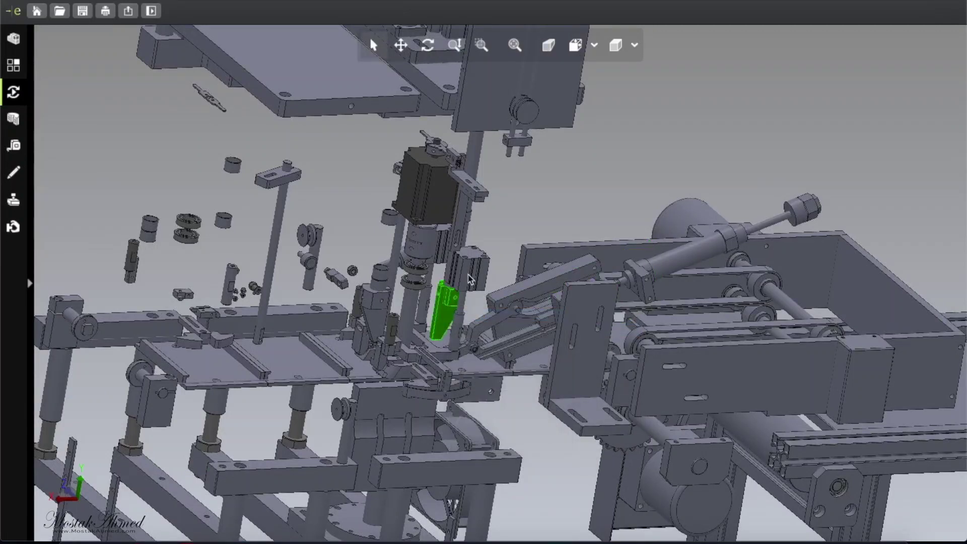
right_click(468, 279)
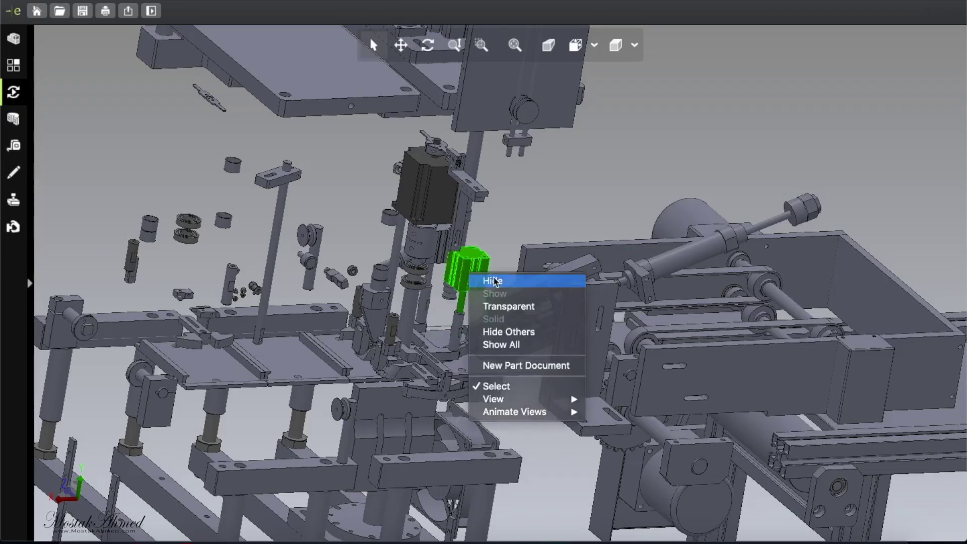
click(492, 276)
right_click(456, 340)
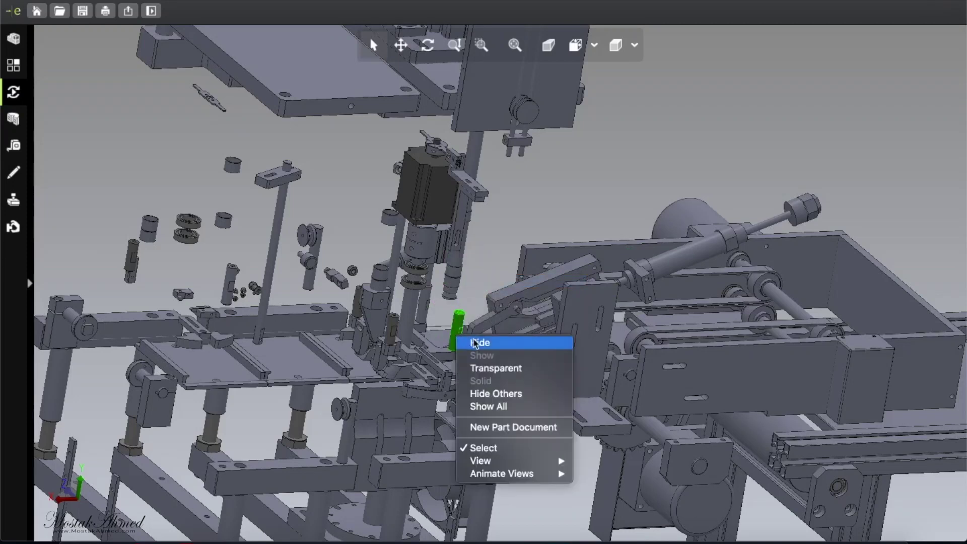
click(478, 339)
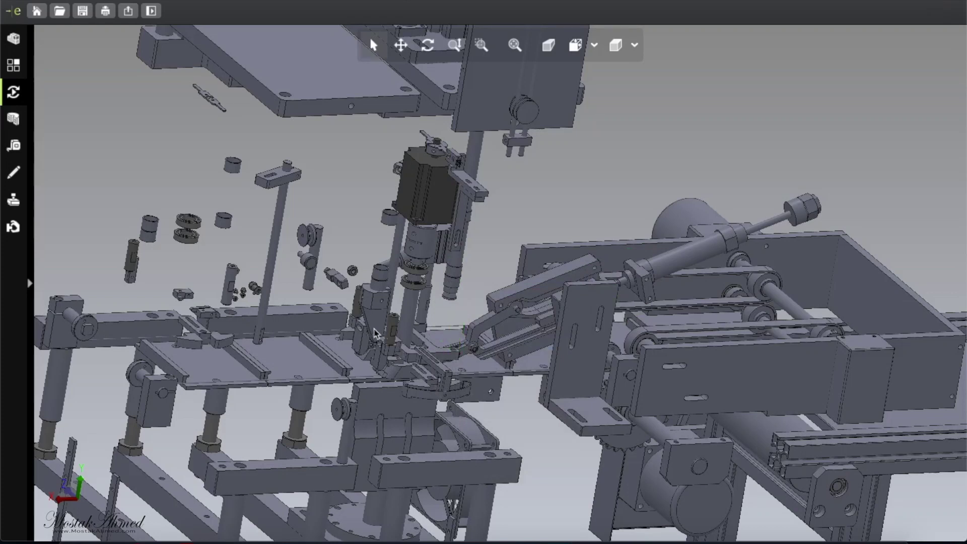
Hide the curved disc segment and the small block resting above it below the central station's spindle
right_click(432, 394)
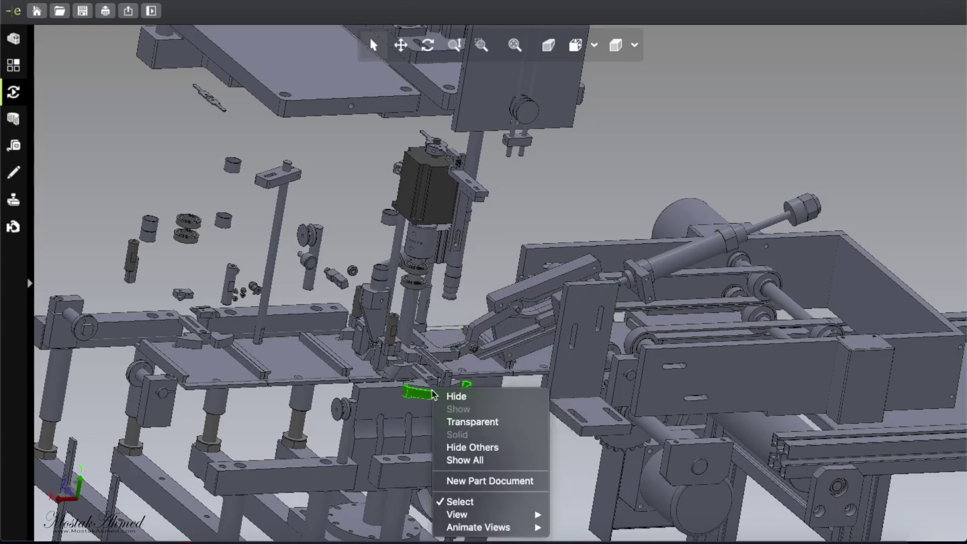
click(449, 397)
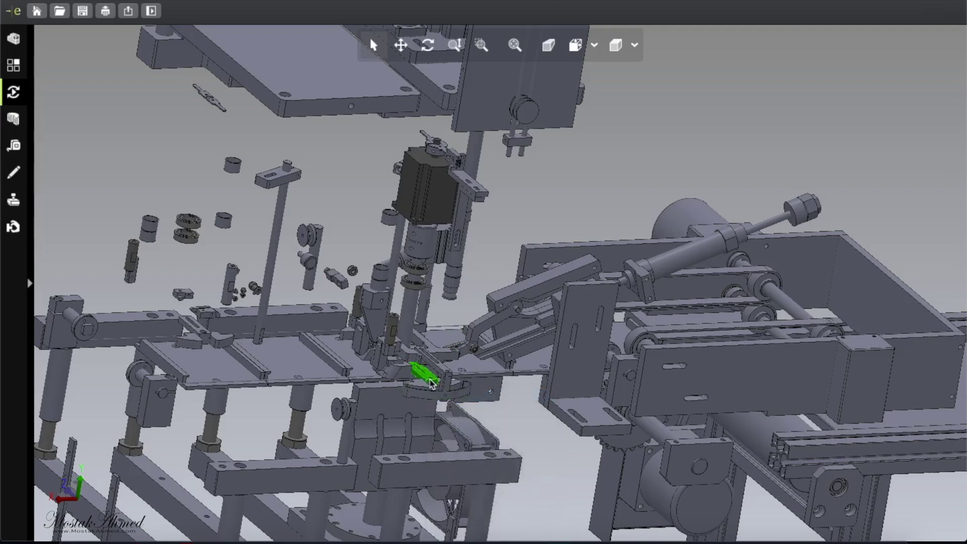
right_click(429, 379)
click(440, 385)
right_click(421, 391)
click(438, 393)
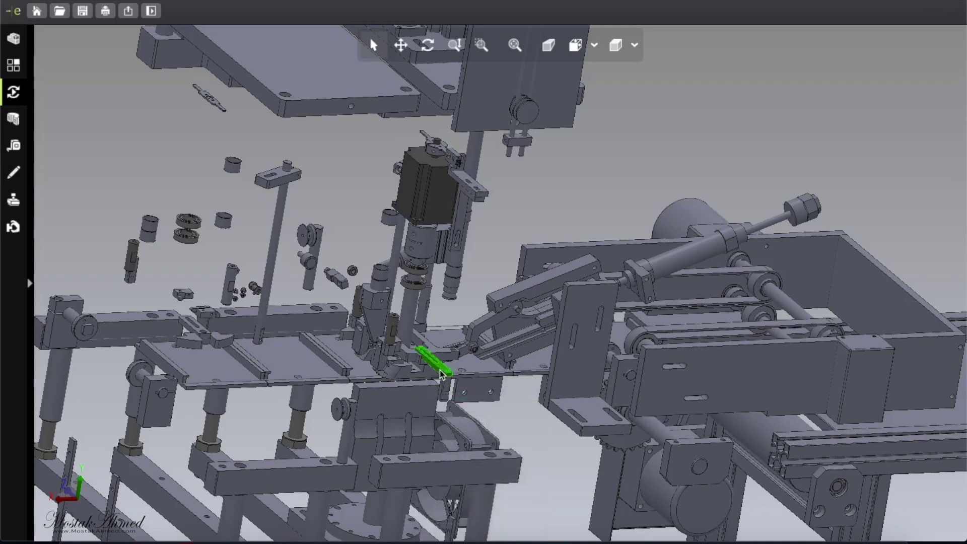
Hide the narrow bar at the spindle's foot and the small upright piece beneath it
right_click(442, 375)
click(447, 381)
right_click(445, 389)
click(470, 391)
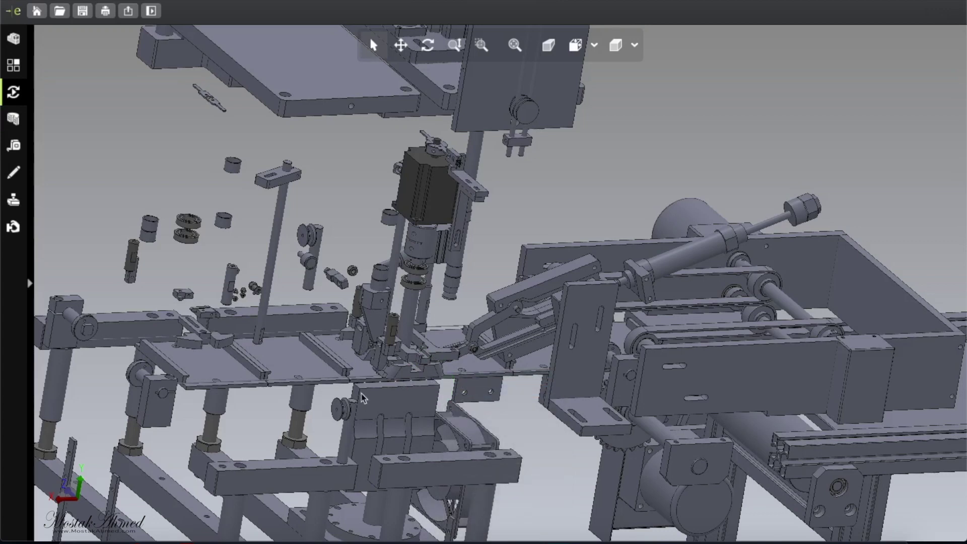
Hide the remaining tapered block next to the central spindle and the round collar on top of it
right_click(382, 295)
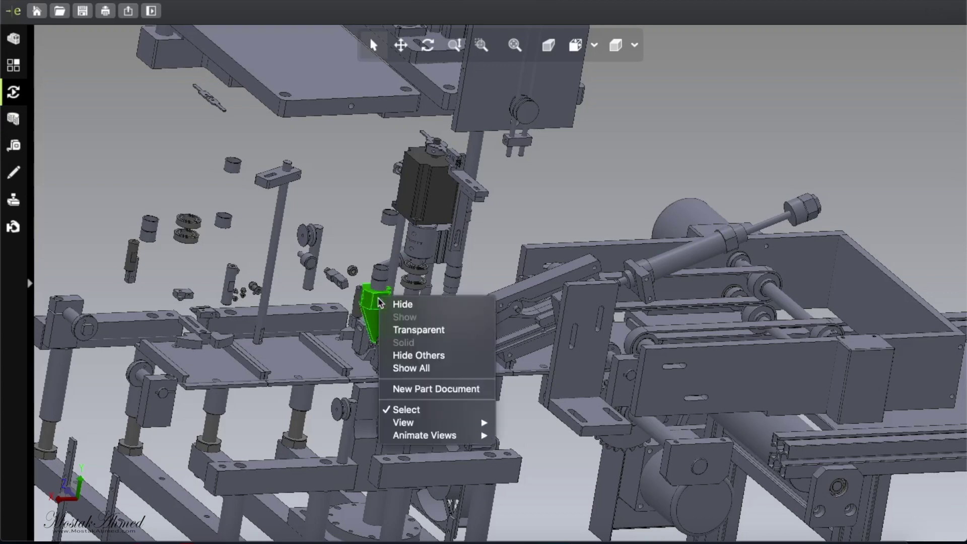
click(403, 304)
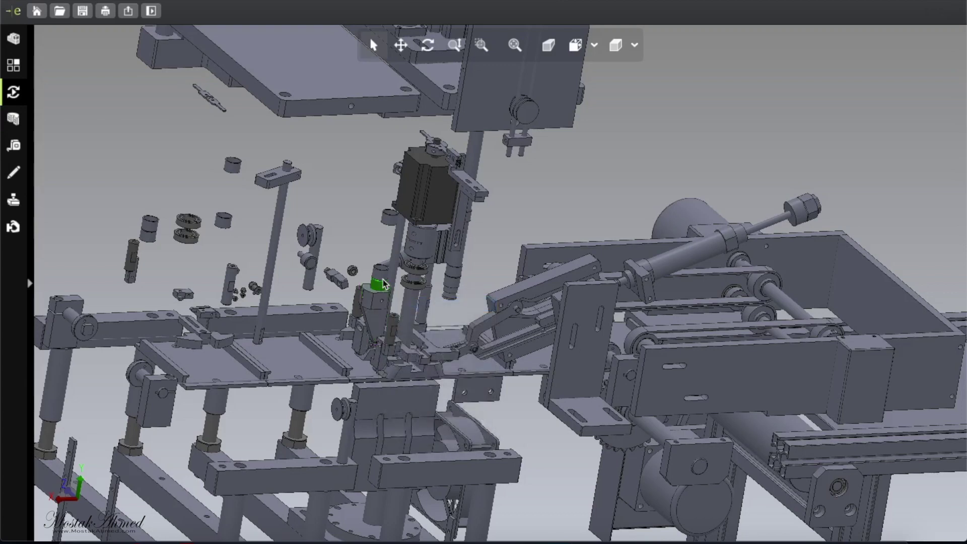
right_click(381, 281)
click(403, 283)
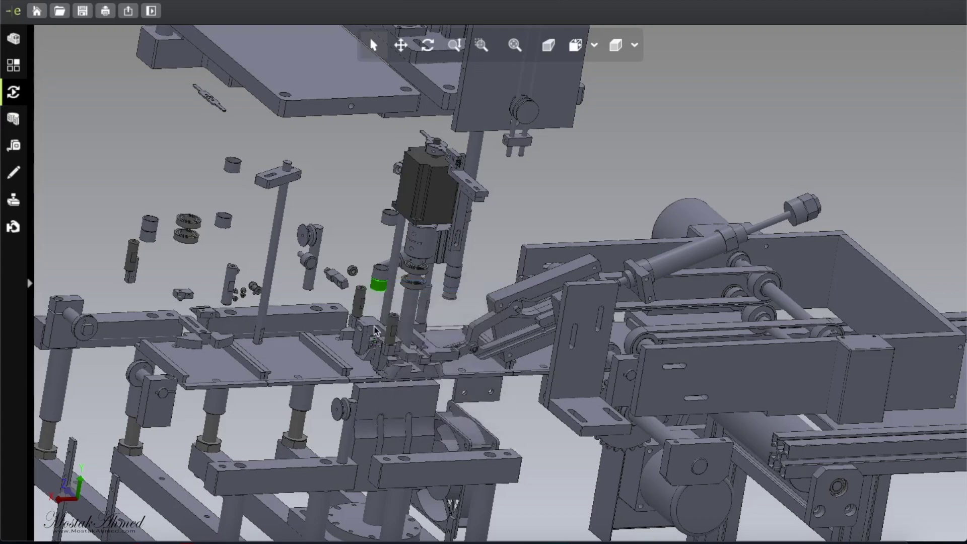
Hide the two small blocks standing on the transport plate beneath the removed tapered block
right_click(375, 331)
click(399, 334)
right_click(366, 345)
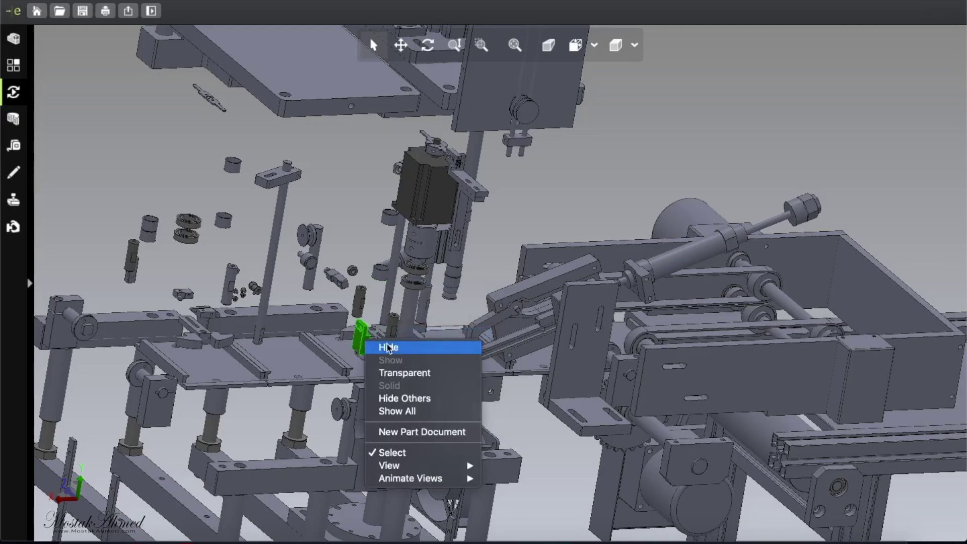
key(Escape)
Hide the dark pin beside the central spindle, the spindle itself and the forked bracket at its foot
right_click(391, 328)
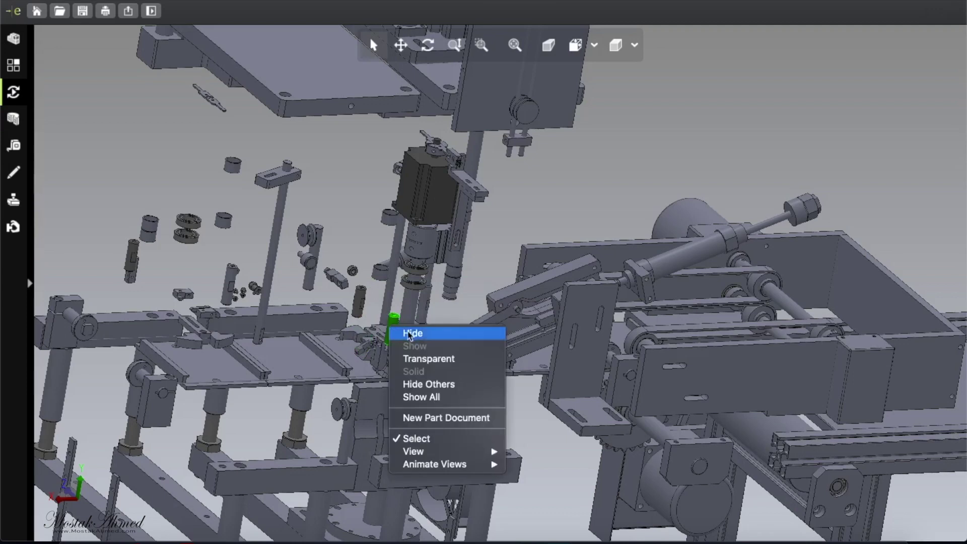
click(408, 333)
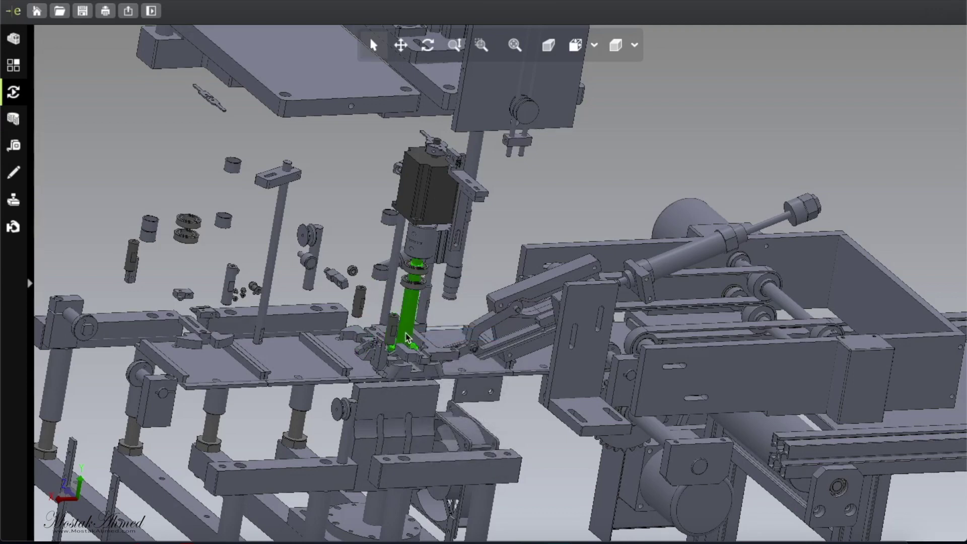
right_click(413, 337)
click(428, 340)
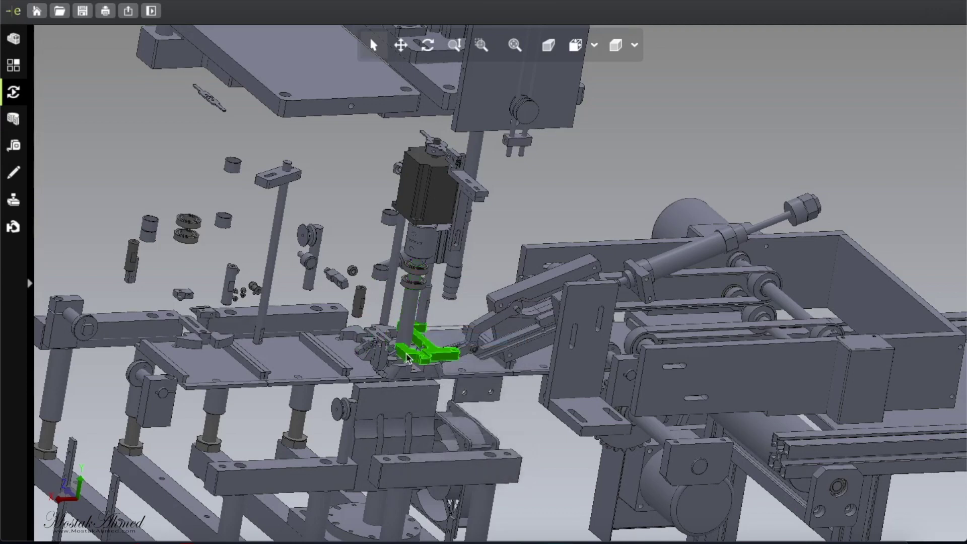
right_click(407, 358)
click(442, 360)
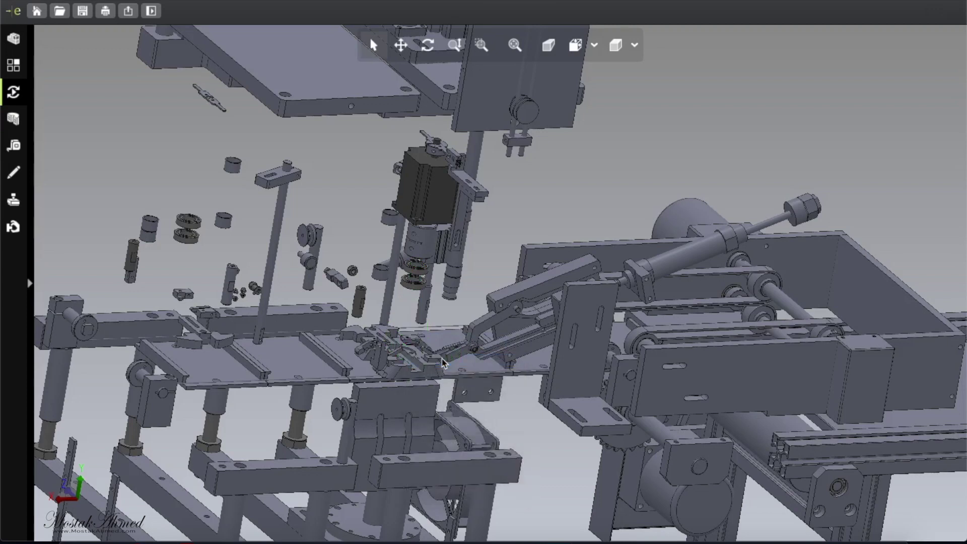
Hide the slotted block on the round flange below the transport plate and the crossbar in front of the fan
right_click(400, 402)
click(424, 398)
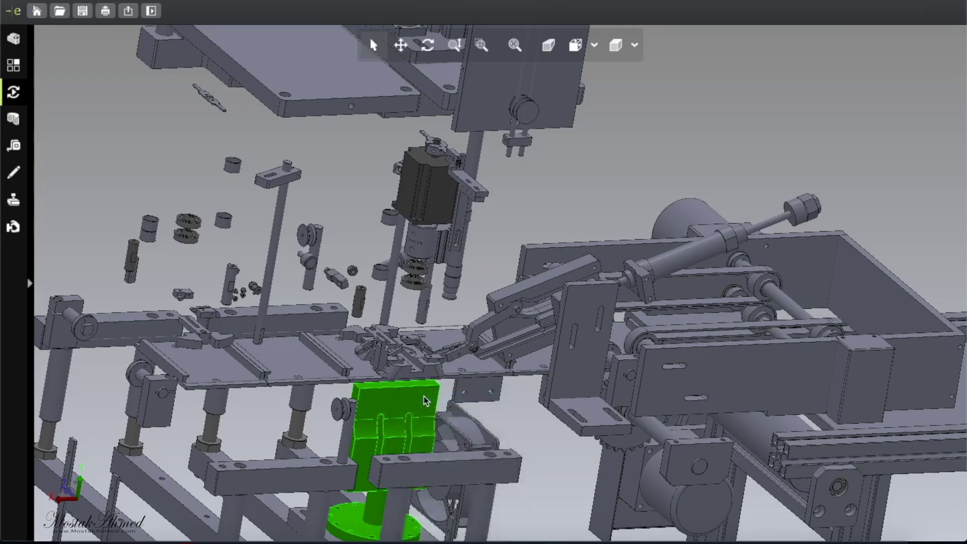
right_click(431, 468)
click(476, 396)
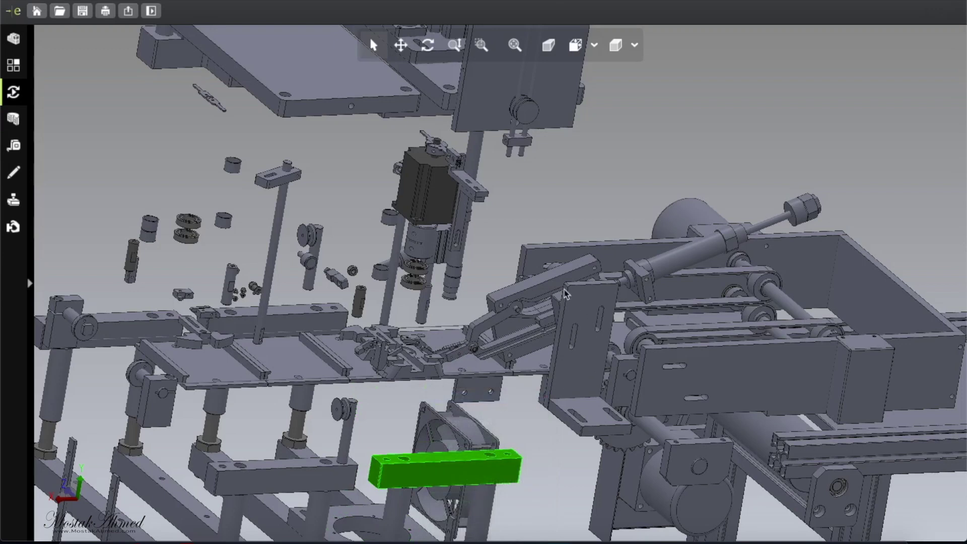
Hide the inclined channel-shaped bracket and the cranked arm mounted inside it
right_click(545, 280)
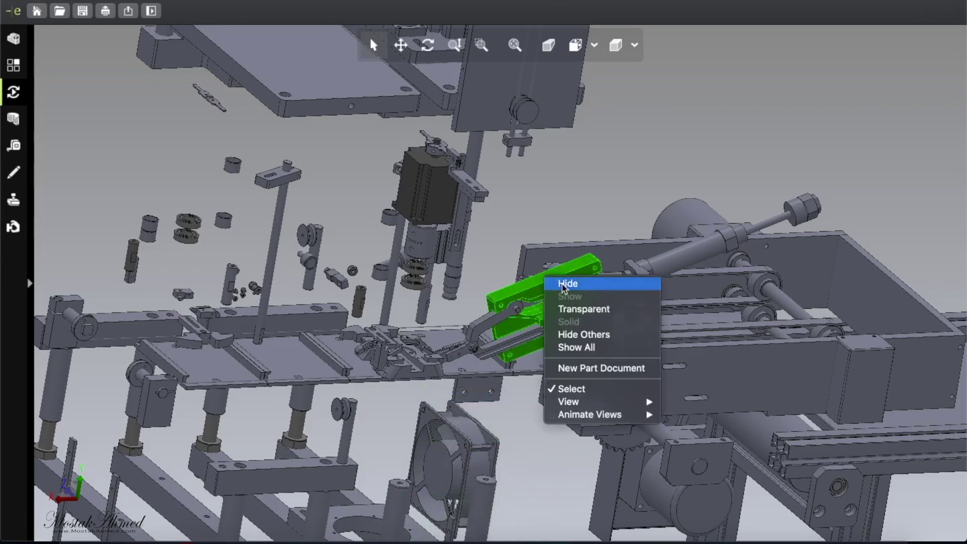
click(562, 281)
right_click(478, 333)
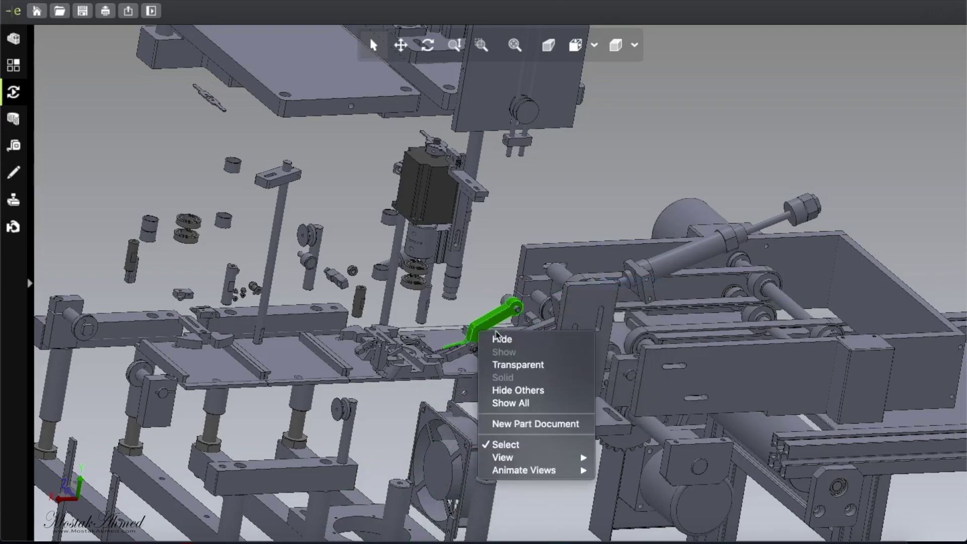
click(552, 313)
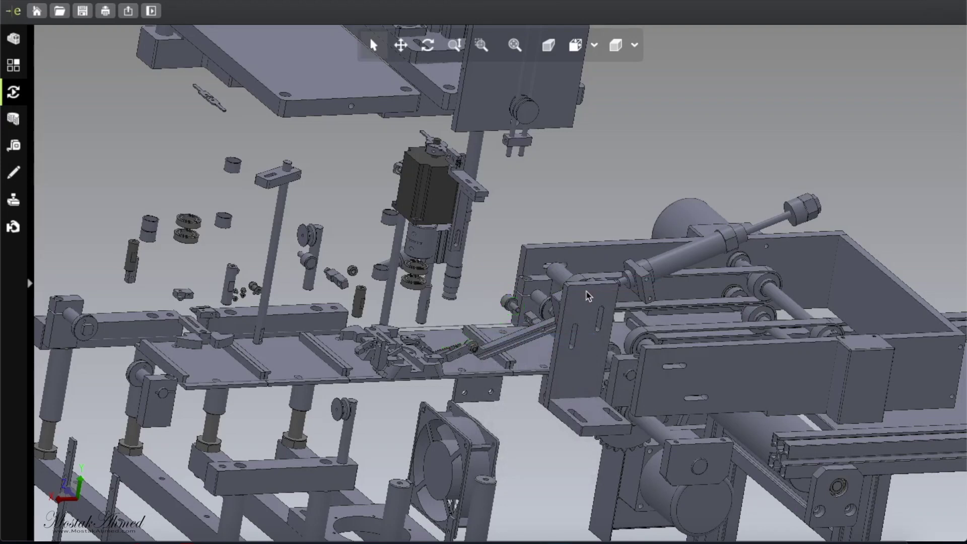
Hide the slotted vertical plate in front of the belt unit and the slotted horizontal plate at its base
right_click(579, 292)
click(576, 300)
click(579, 303)
right_click(578, 305)
click(600, 309)
click(596, 422)
right_click(597, 422)
click(607, 397)
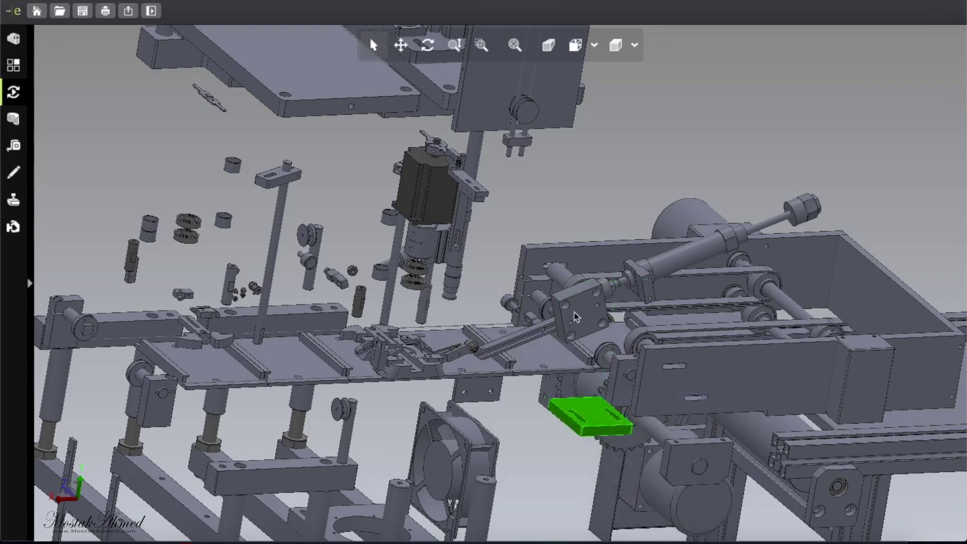
Hide the square four-hole mounting plate and the inclined pneumatic cylinder behind it
click(576, 317)
right_click(575, 310)
click(598, 317)
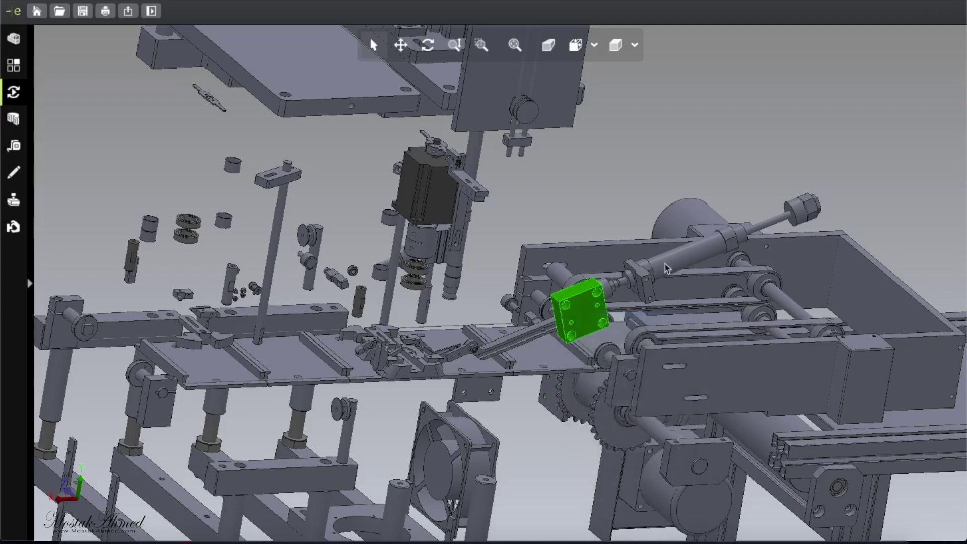
click(680, 267)
right_click(680, 265)
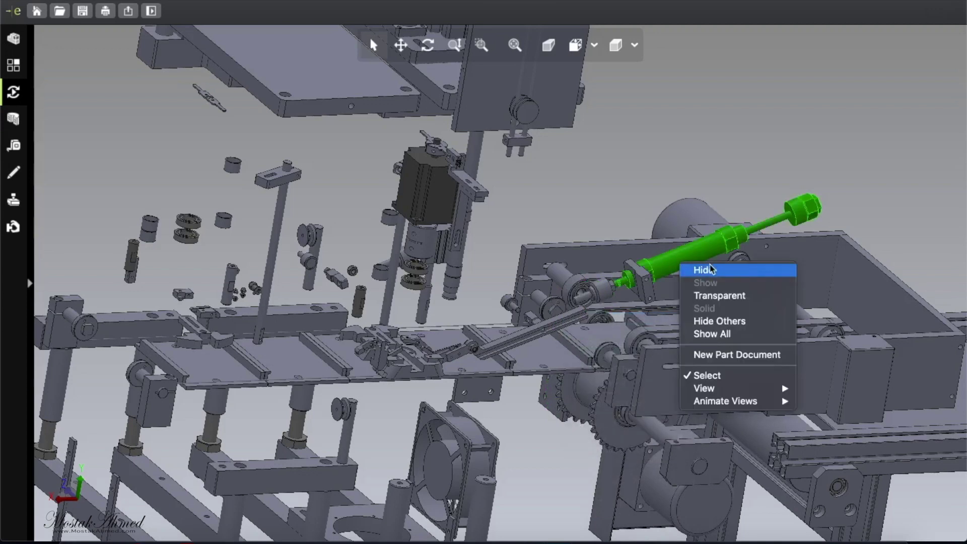
click(700, 272)
Hide the inclined cylinder's mounting flange and the rod-end piece next to it
click(649, 289)
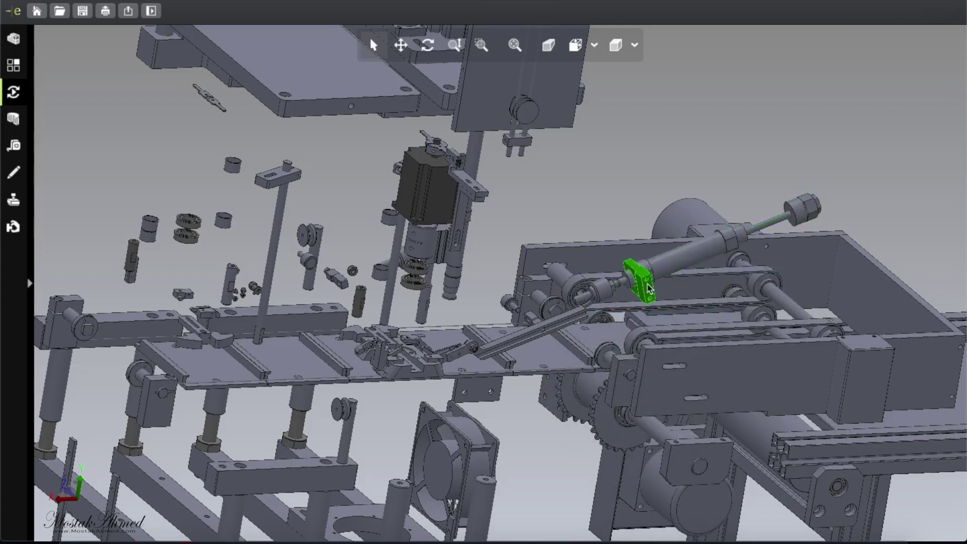
right_click(649, 288)
click(675, 286)
click(605, 293)
right_click(603, 290)
click(624, 295)
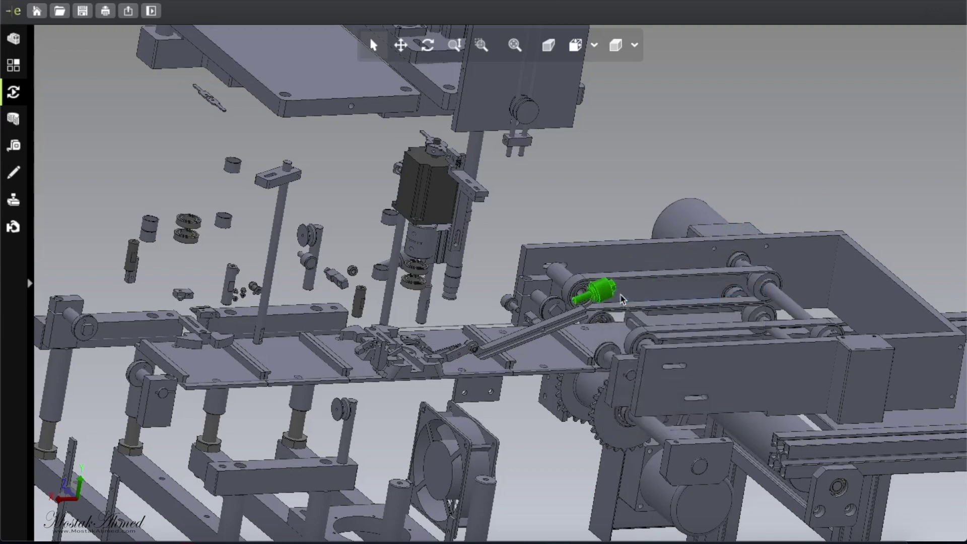
Hide the inclined slotted rail above the transport plate and the dark motor of the central station
click(557, 323)
right_click(557, 320)
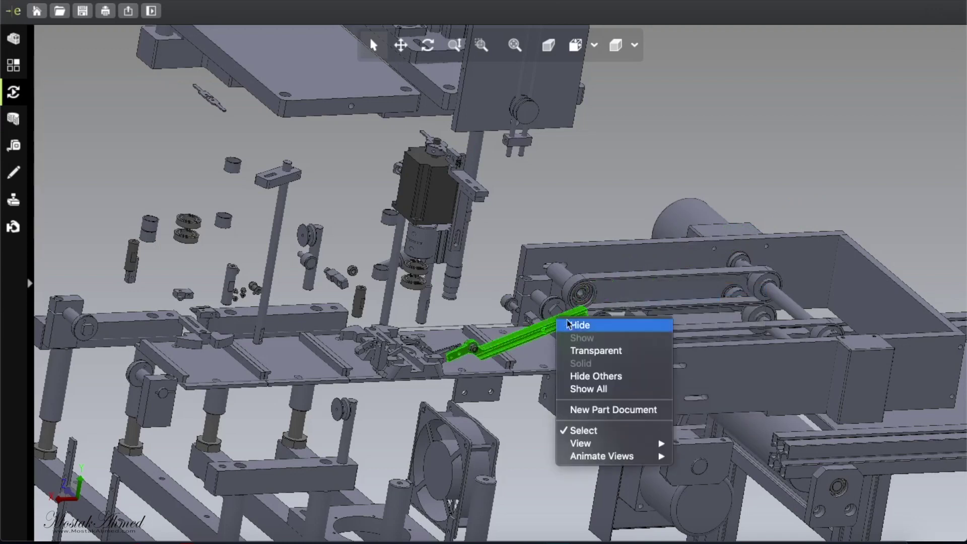
click(575, 325)
click(433, 203)
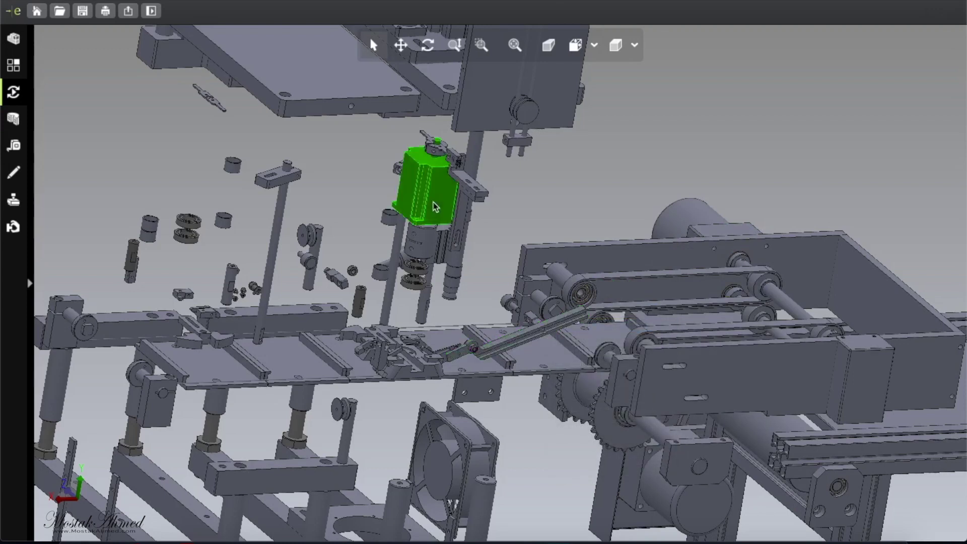
right_click(433, 202)
click(455, 207)
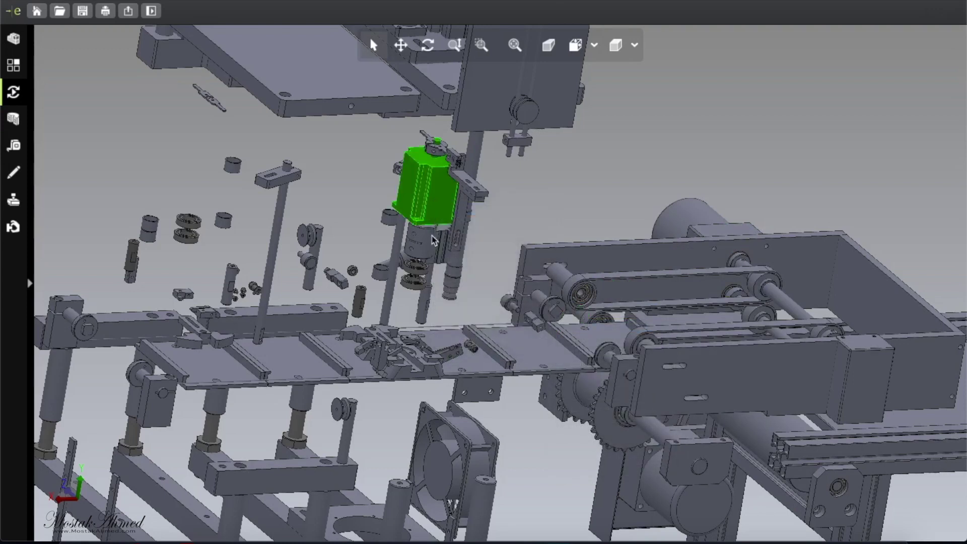
Hide the small block behind the coupling that sat below the dark motor
click(433, 239)
right_click(452, 237)
click(455, 242)
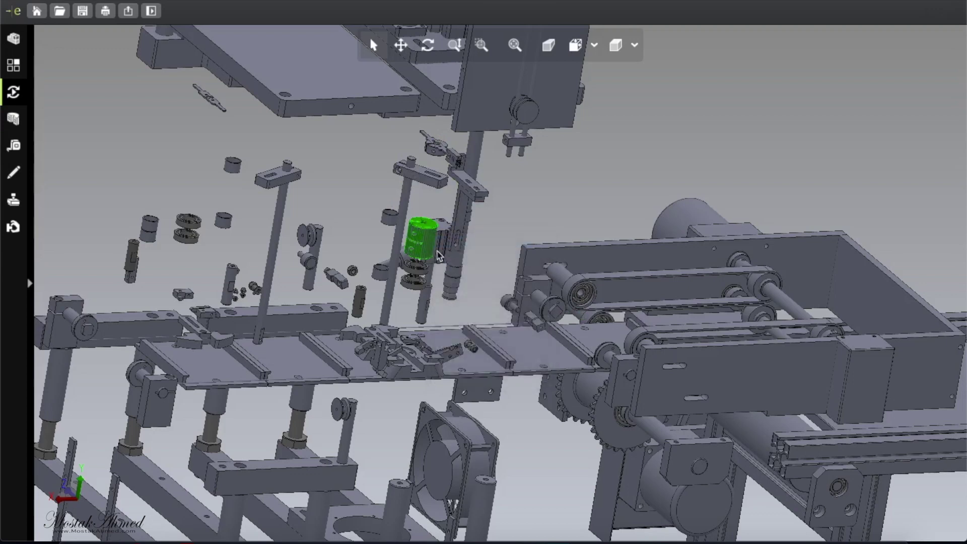
right_click(453, 257)
click(455, 257)
Hide the front, end and rear plates of the box frame surrounding the belt unit
right_click(673, 379)
click(710, 384)
click(871, 302)
right_click(632, 259)
click(648, 262)
Hide the transport line's flat plate segments one after another, starting from the belt unit's end
right_click(541, 359)
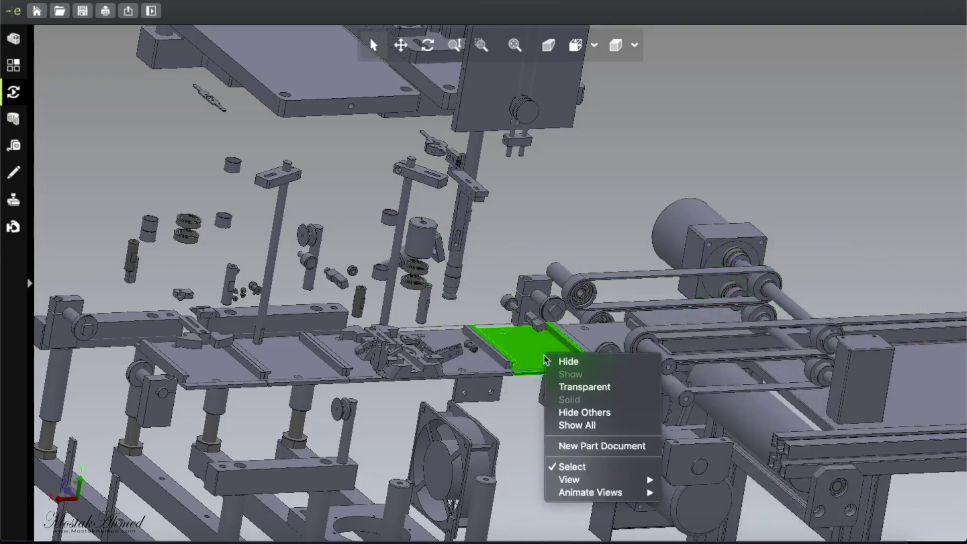
right_click(482, 362)
click(482, 364)
right_click(353, 367)
click(356, 369)
click(353, 360)
right_click(364, 366)
click(372, 372)
right_click(280, 357)
click(317, 369)
right_click(216, 369)
click(243, 379)
Hide the flanged guide bushing and the neighbouring column's bushing on the upper press frame's base plate
middle_drag(675, 421, 675, 422)
click(405, 47)
drag(774, 370, 429, 340)
click(372, 43)
middle_drag(424, 376, 424, 377)
click(403, 46)
drag(302, 194, 461, 369)
click(427, 45)
middle_drag(265, 425, 373, 68)
right_click(355, 302)
right_click(373, 308)
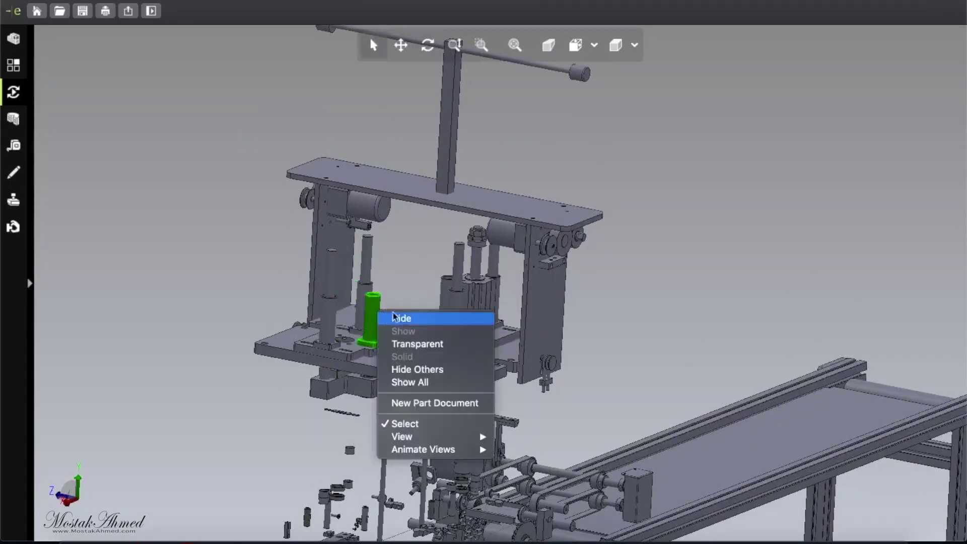
click(390, 316)
right_click(333, 316)
click(346, 325)
Hide the remaining guide column parts at that end of the upper press frame and the side plate behind them
right_click(332, 279)
click(345, 289)
right_click(366, 291)
click(396, 301)
right_click(378, 259)
click(390, 270)
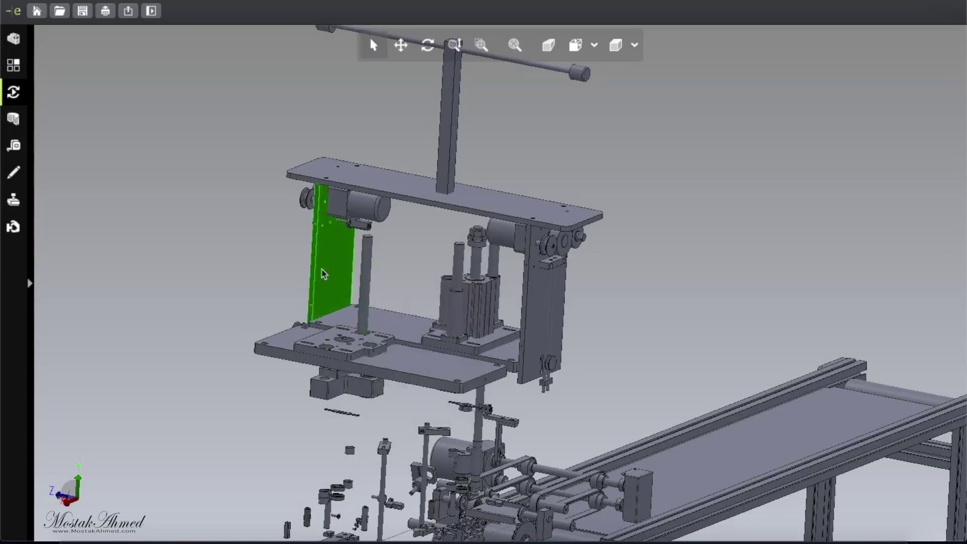
Hide the upper press frame's top plate, its remaining side plate and the gearmotor beside that plate
right_click(491, 203)
click(525, 211)
right_click(550, 288)
click(572, 296)
right_click(541, 311)
click(559, 320)
right_click(504, 228)
click(529, 235)
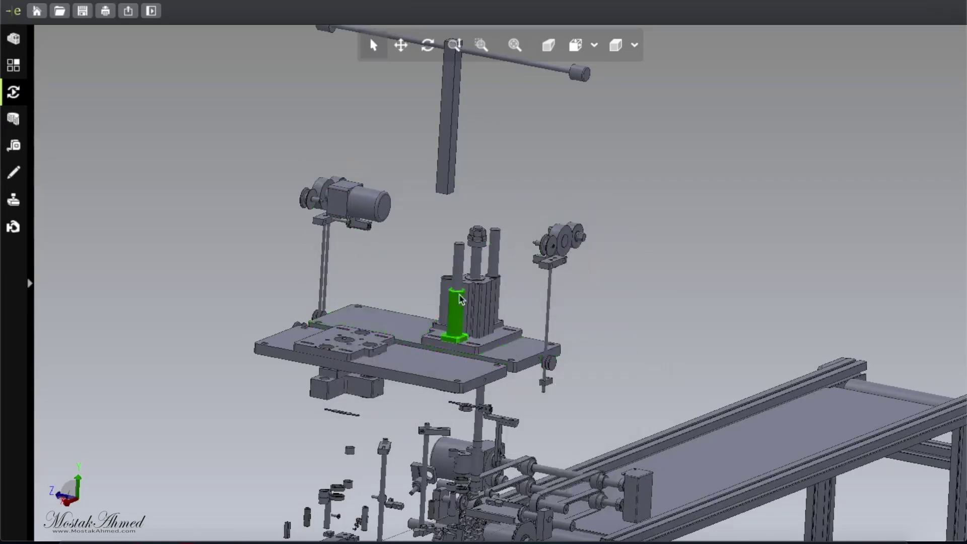
Hide the press cylinder between the guide columns, the frame's two long base plates and the slotted mounting block
right_click(474, 296)
click(491, 303)
right_click(385, 368)
click(403, 376)
click(338, 349)
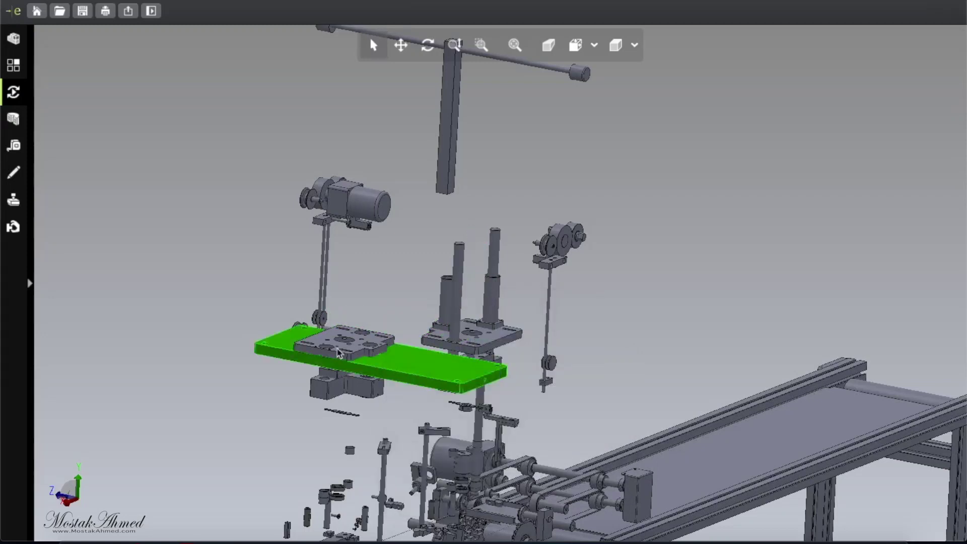
right_click(341, 387)
click(356, 396)
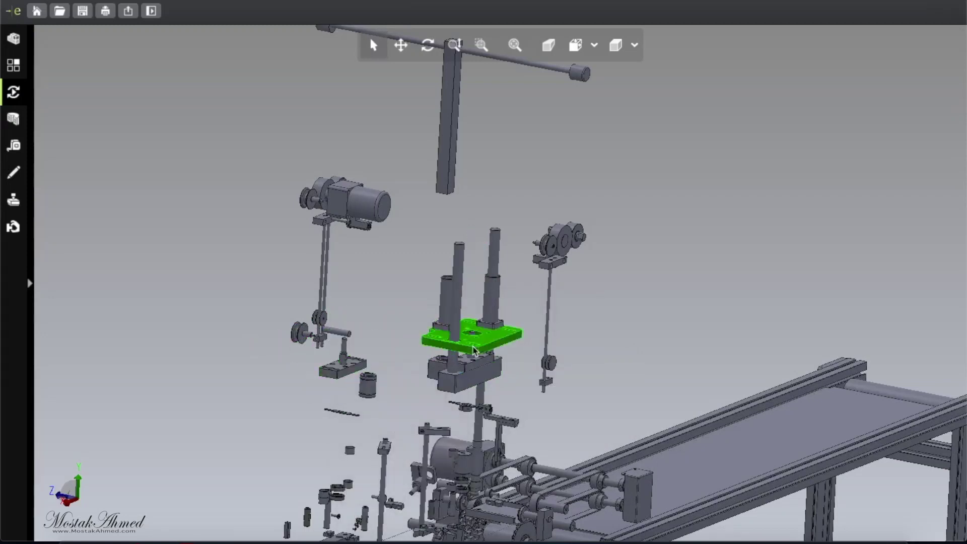
Hide the square plate and blocks under the guide columns, a column bushing and the upper gearmotor parts
right_click(459, 375)
click(475, 382)
right_click(475, 362)
click(491, 369)
right_click(487, 305)
click(501, 314)
right_click(359, 204)
click(381, 211)
click(563, 239)
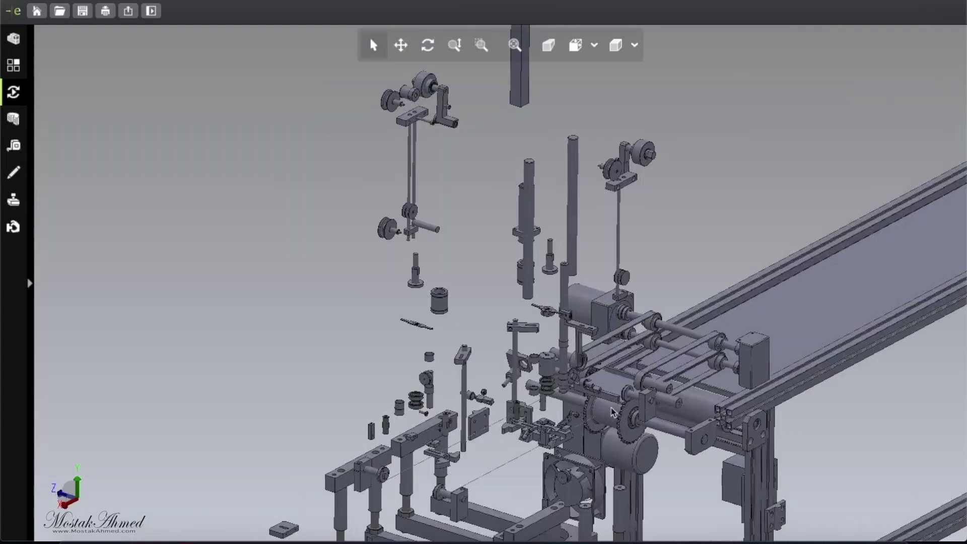
Hide the pair of sprockets beside the conveyor's end and the drive motor below them
click(614, 413)
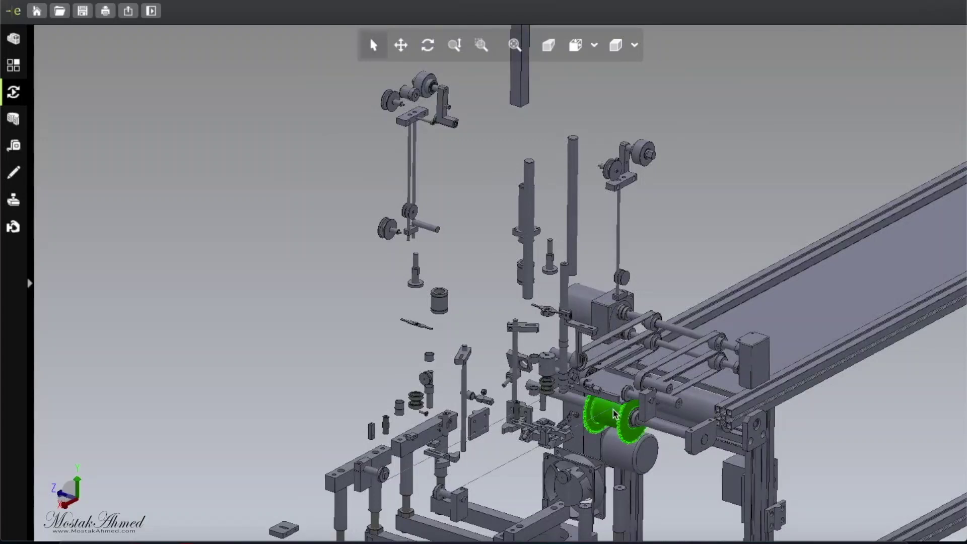
right_click(614, 414)
click(647, 400)
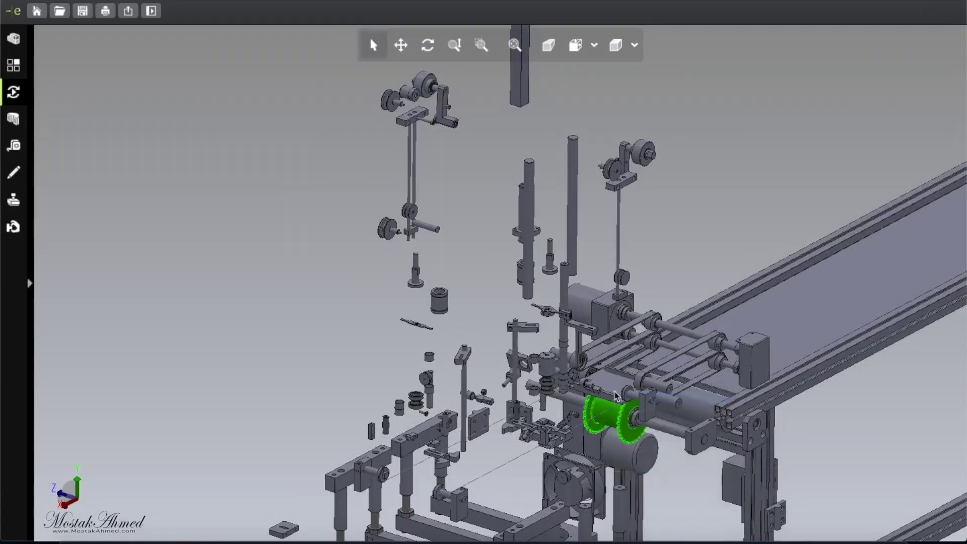
click(626, 448)
right_click(627, 446)
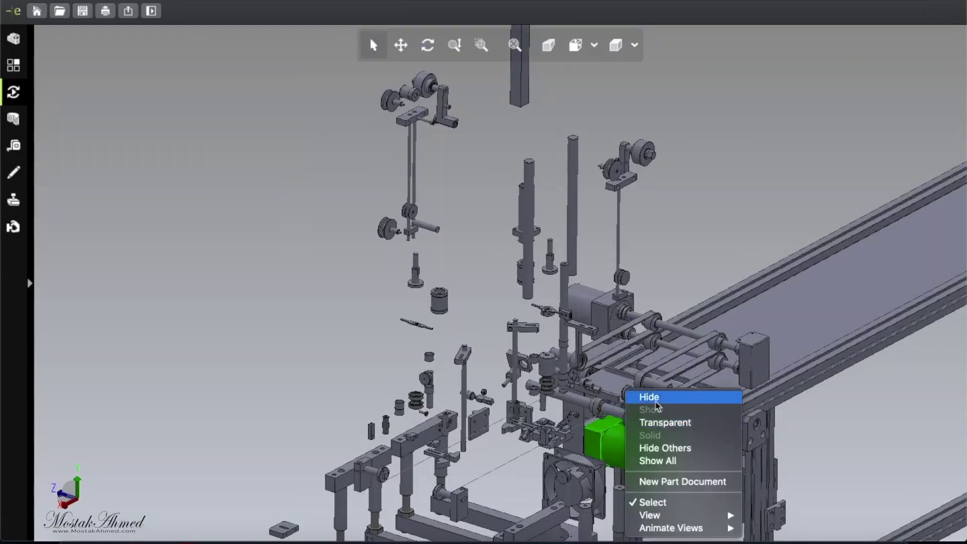
click(654, 403)
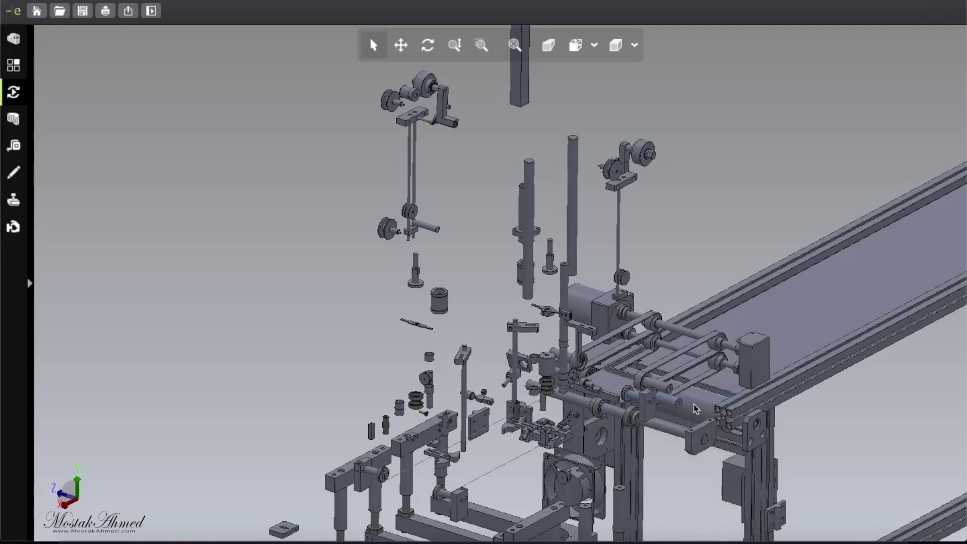
Hide the conveyor's end roller, its belt surface and the supporting profile frame
click(695, 408)
right_click(695, 408)
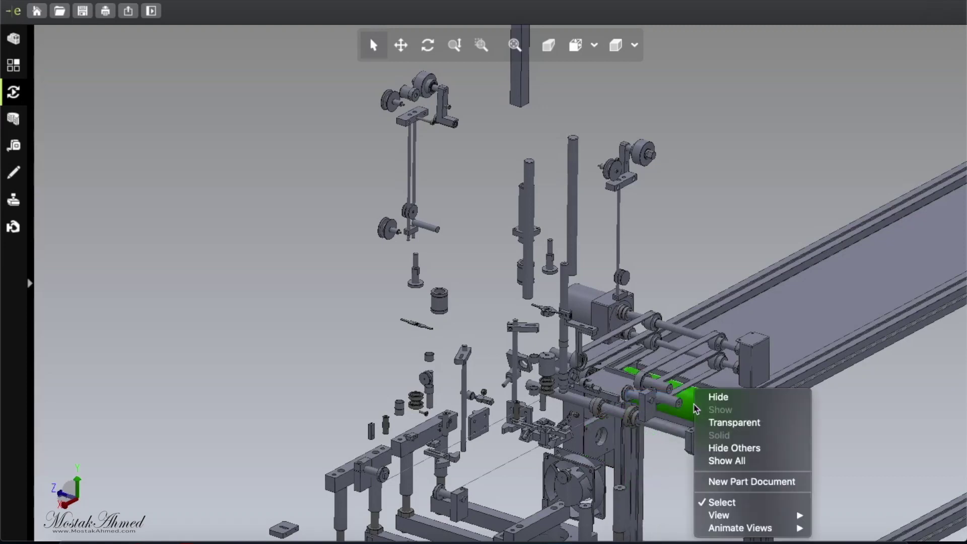
click(731, 395)
click(807, 331)
right_click(808, 331)
click(830, 333)
click(824, 371)
right_click(829, 363)
click(848, 373)
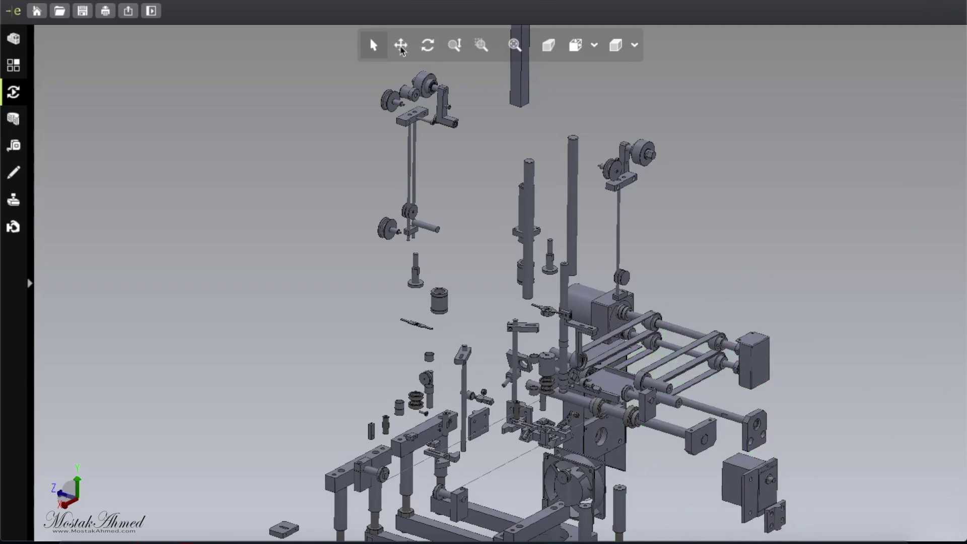
Hide the two front longitudinal bars of the lower frame
key(ctrl+7)
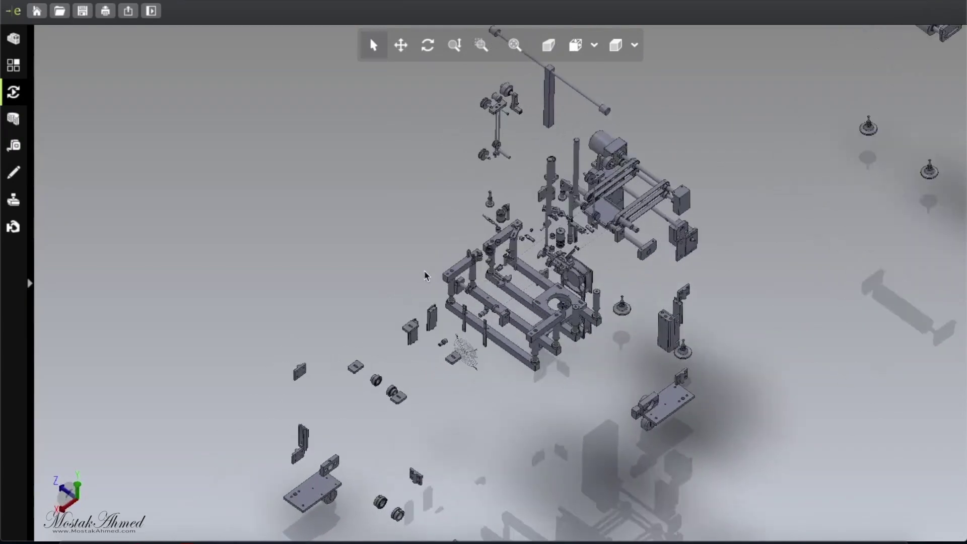
click(510, 334)
right_click(510, 333)
click(527, 338)
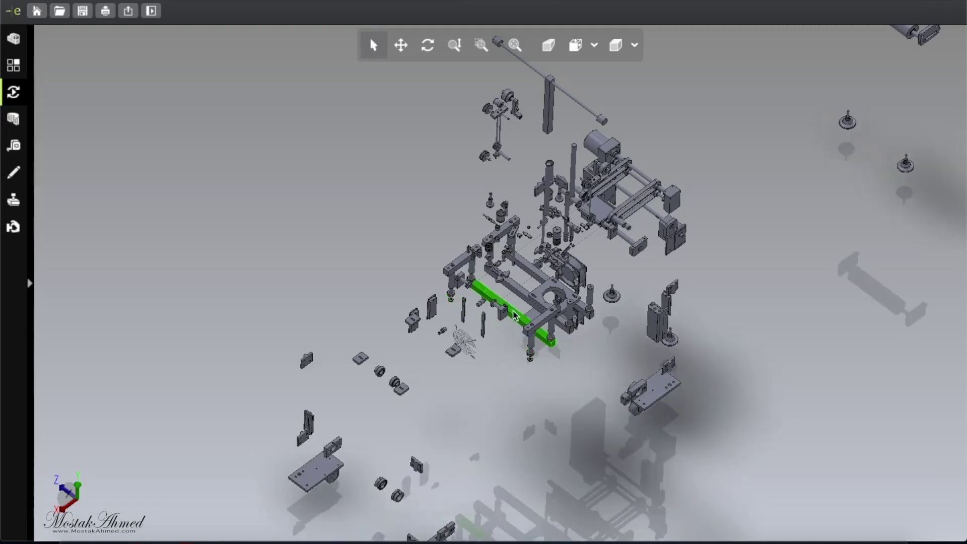
right_click(513, 312)
click(535, 295)
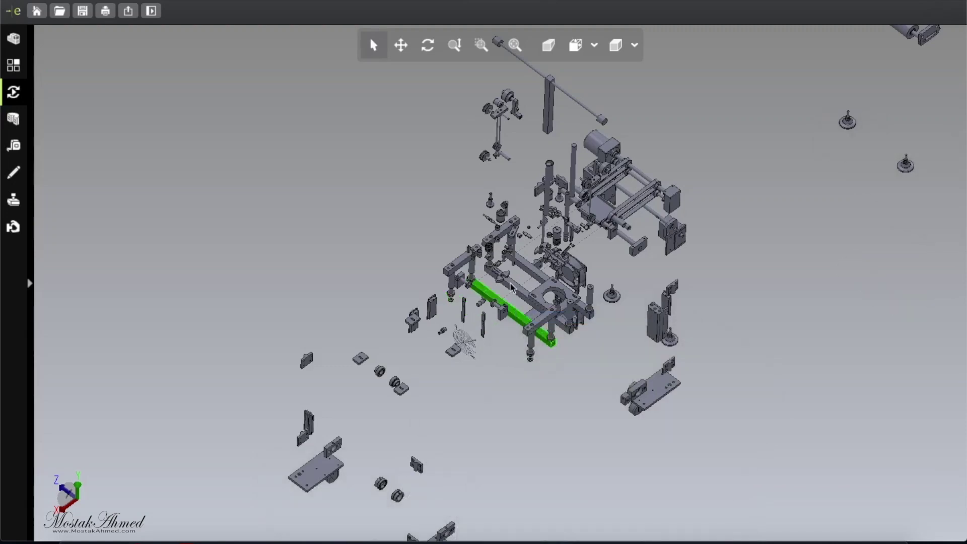
Hide the lower frame's inner and rear longitudinal bars and the small part beside them
click(510, 283)
right_click(512, 286)
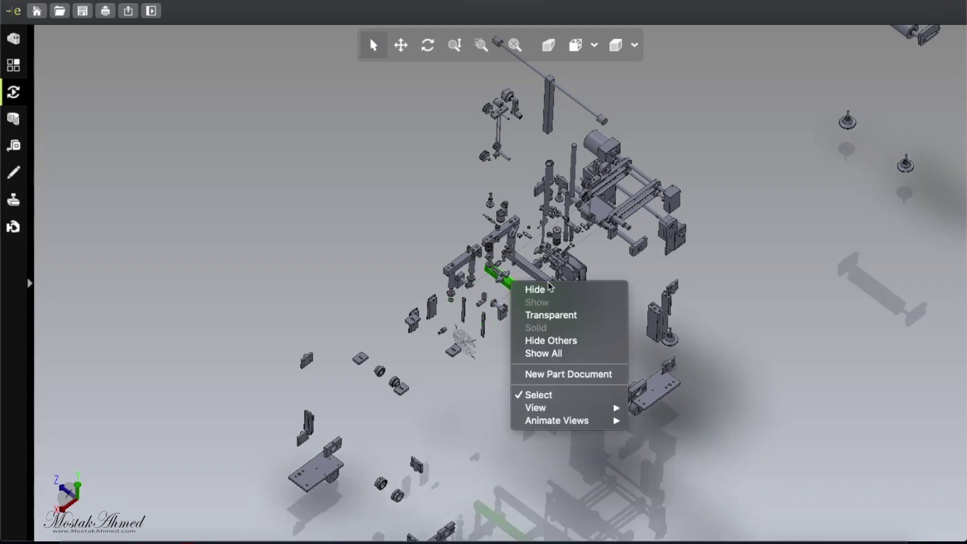
click(542, 294)
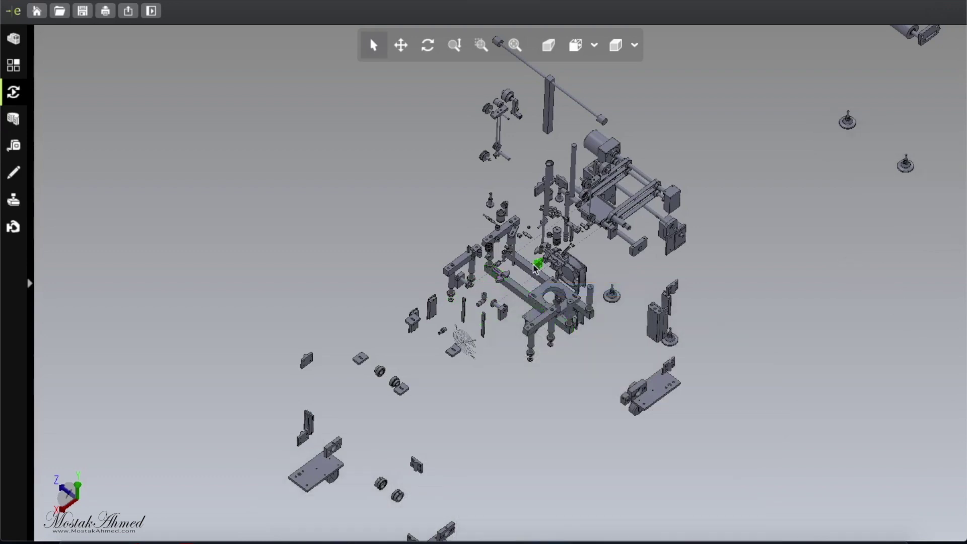
right_click(535, 267)
click(542, 270)
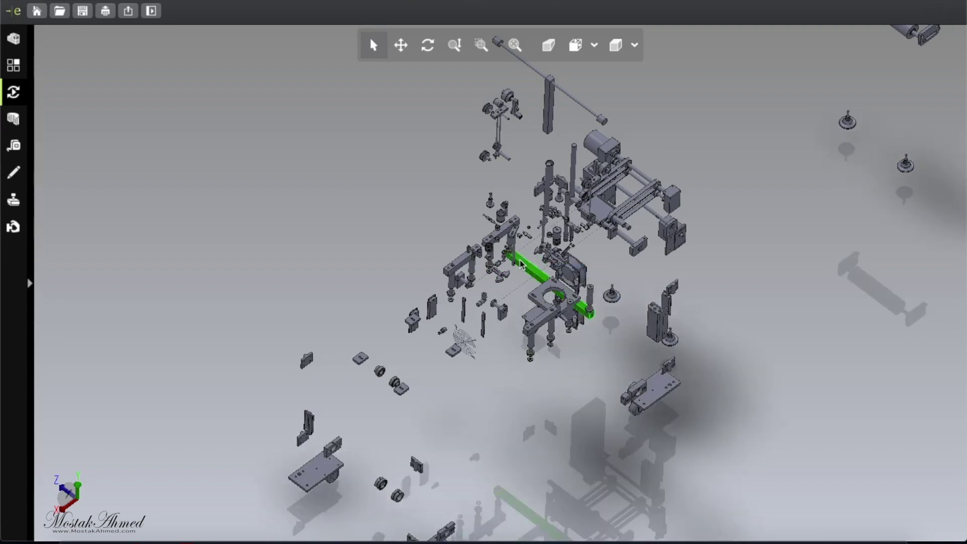
right_click(534, 269)
click(549, 270)
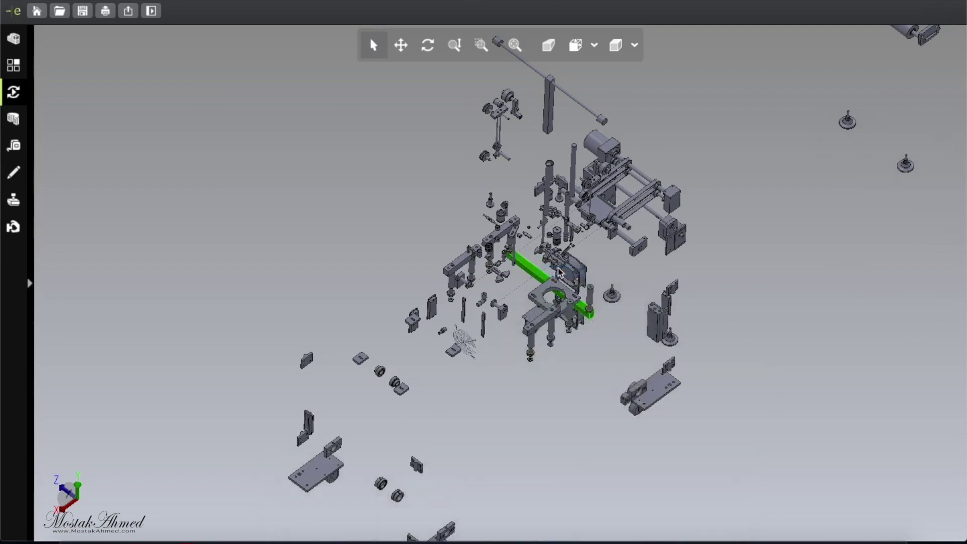
Hide the belt unit's motor, the flat plate beneath its belts and the lower frame's round-hole plate
right_click(599, 148)
click(619, 149)
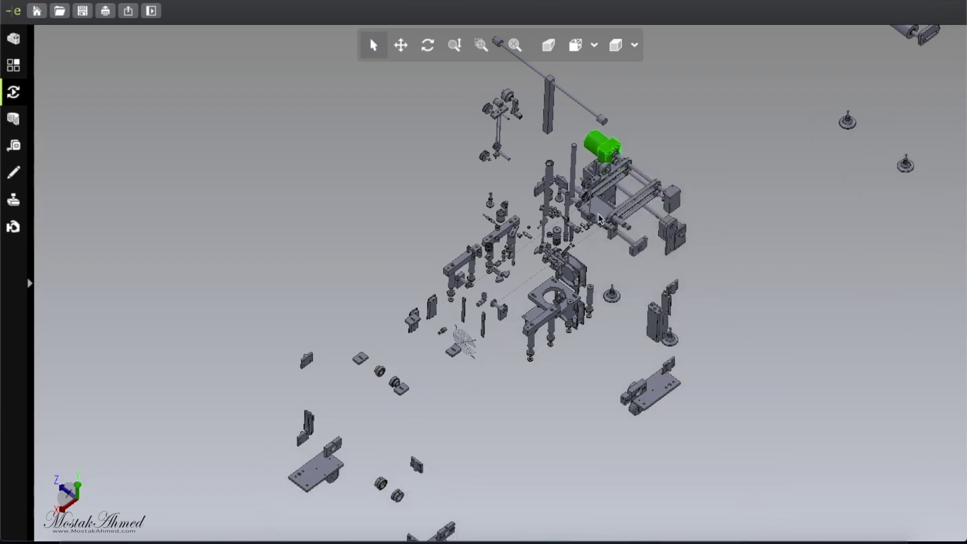
right_click(600, 214)
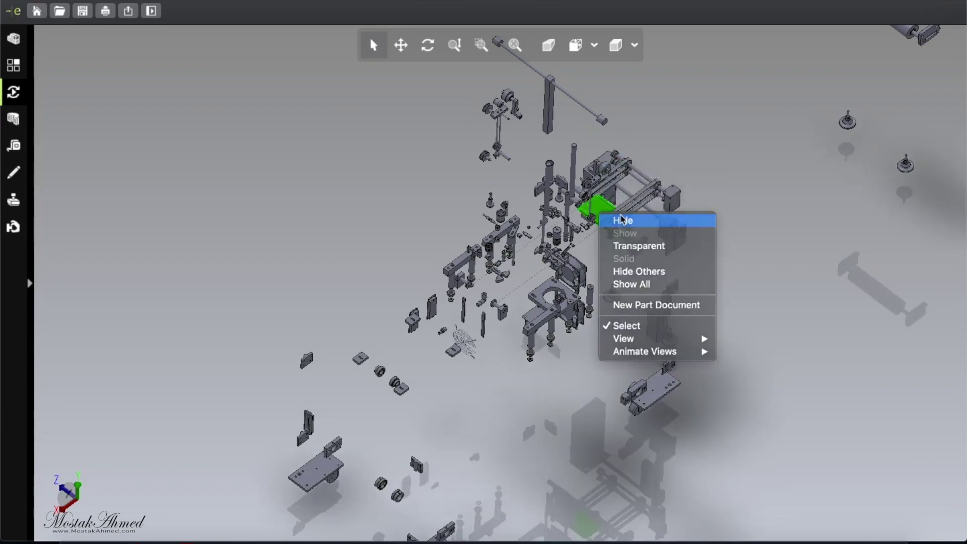
click(622, 220)
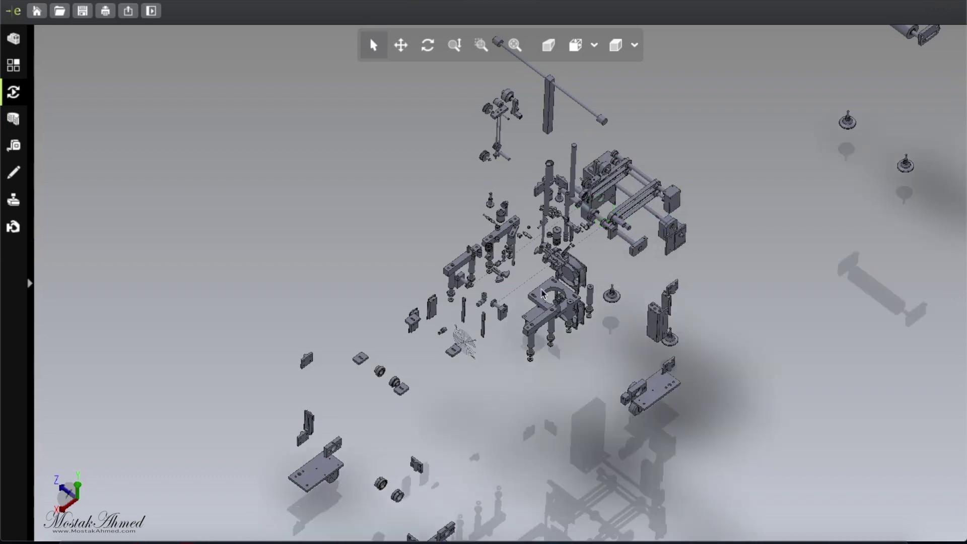
right_click(543, 294)
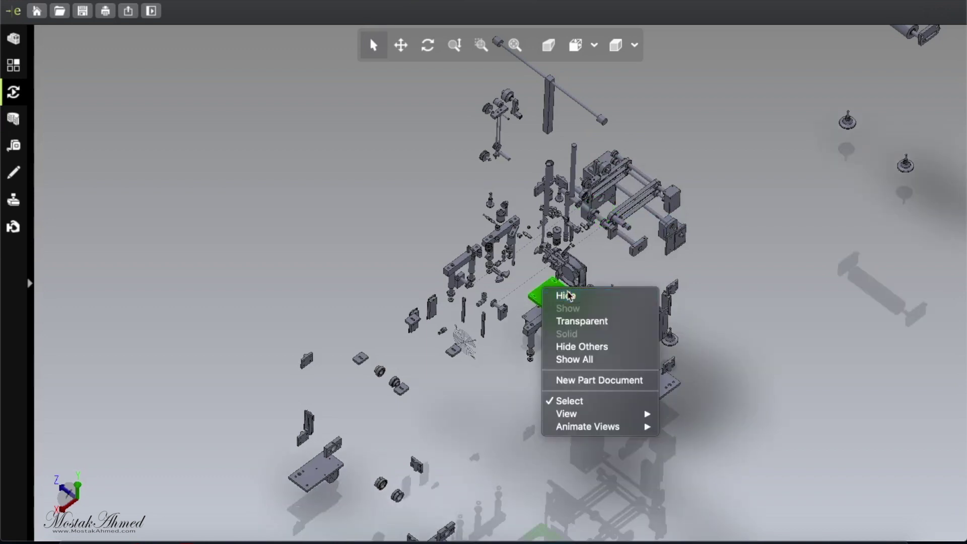
click(563, 296)
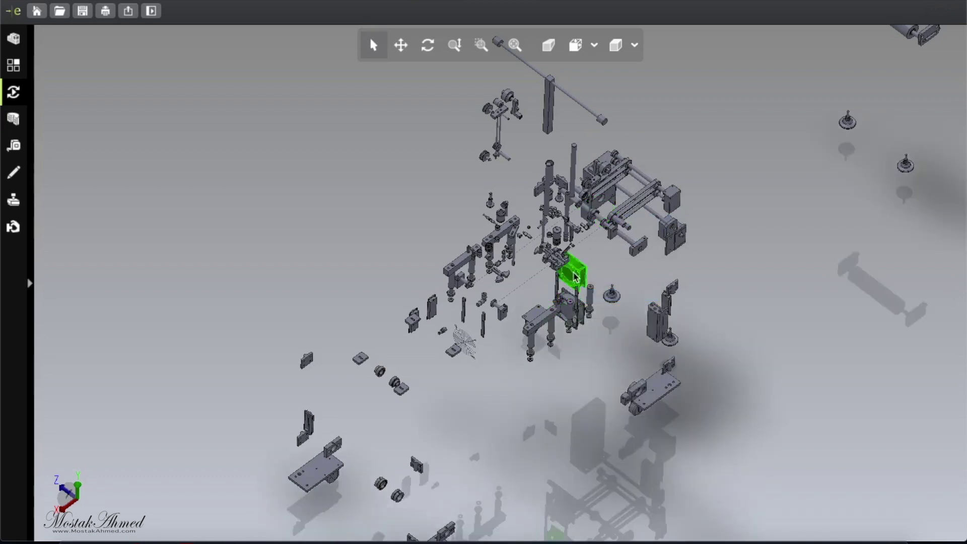
Hide the square fan housing, the clamp block beside it and the small plate under the belt unit
right_click(575, 272)
click(593, 281)
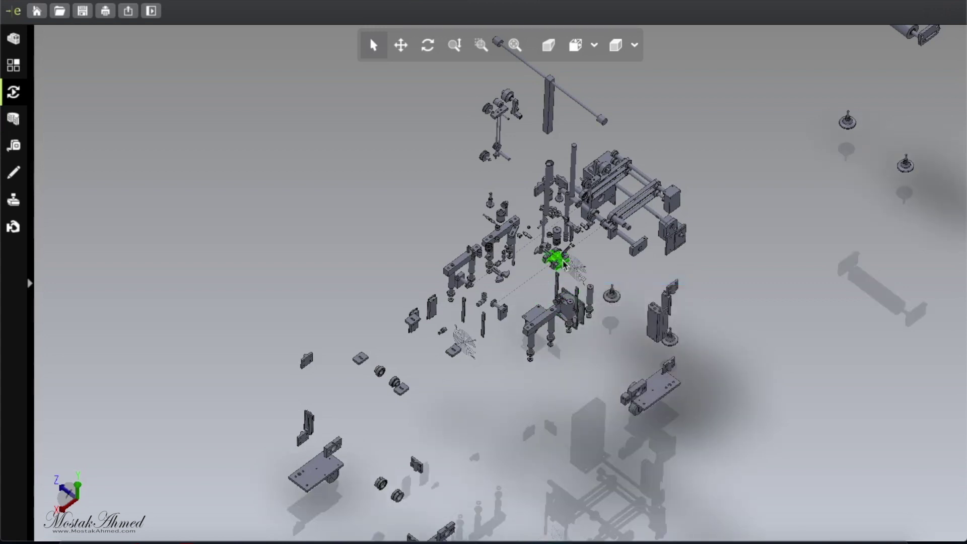
right_click(564, 264)
click(578, 266)
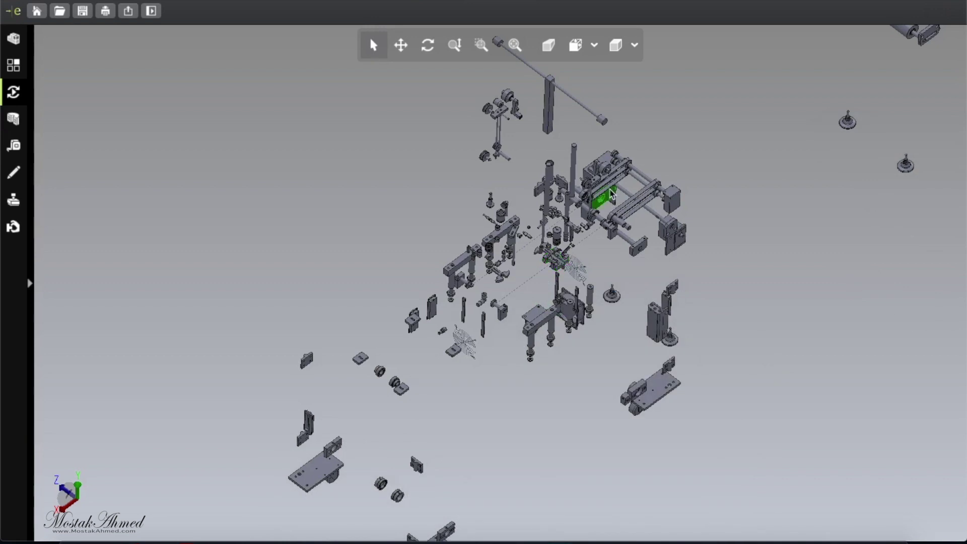
right_click(611, 193)
click(629, 195)
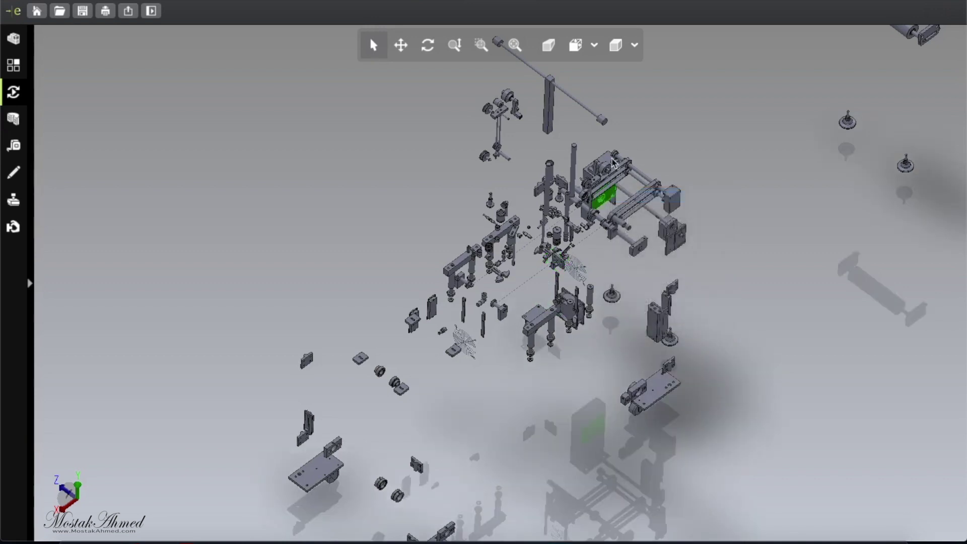
Hide the small shaft coupling and bearing parts at the motor end of the belt unit
right_click(614, 160)
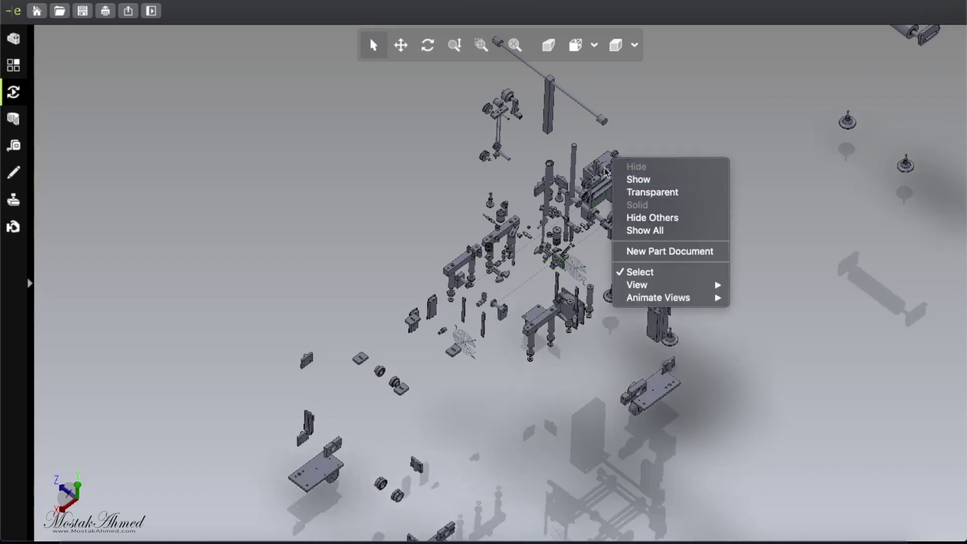
click(630, 162)
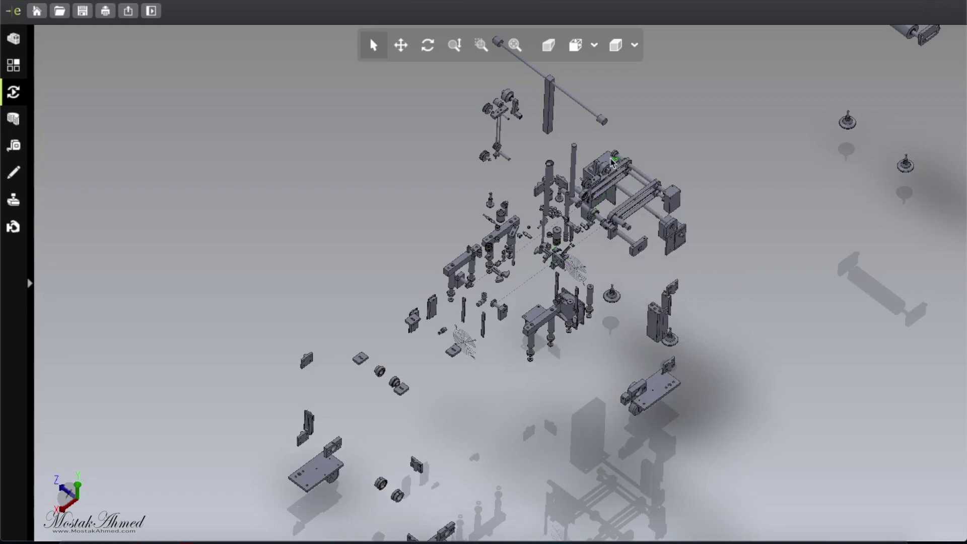
right_click(612, 160)
click(625, 165)
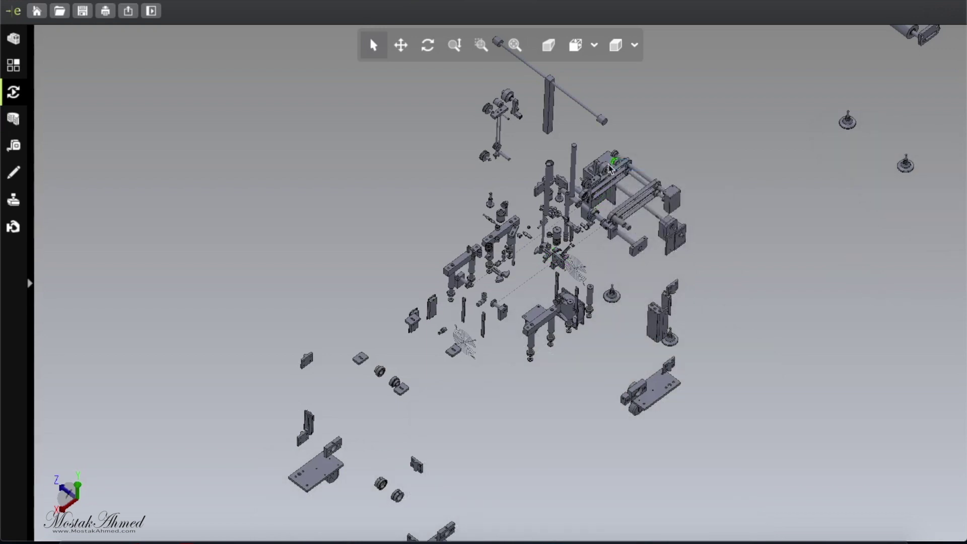
right_click(611, 165)
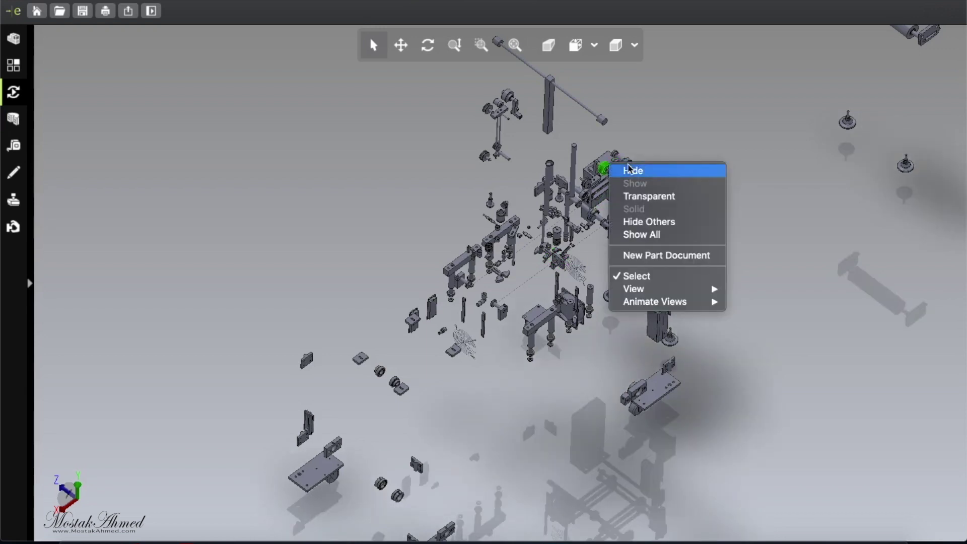
click(630, 170)
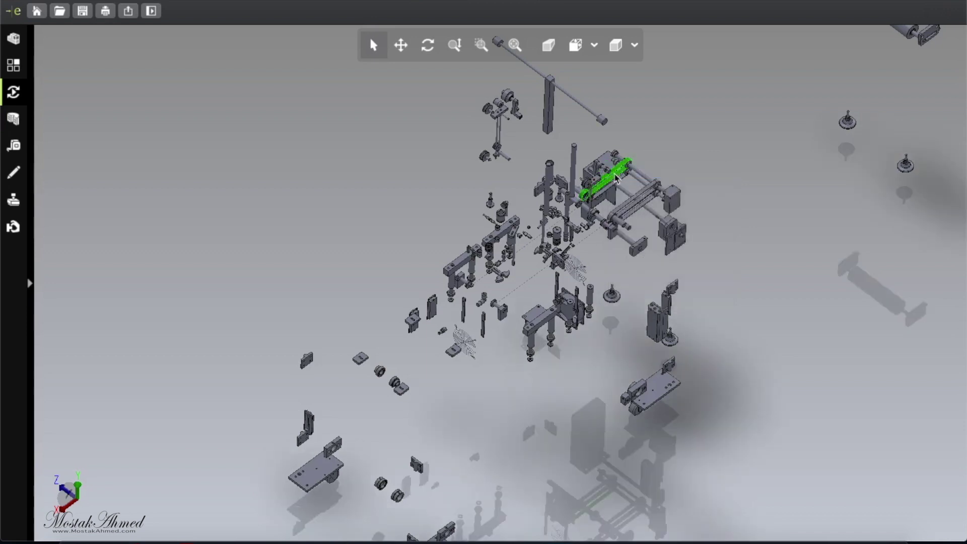
Hide the side arm along the belt and the large housing plate at the belt unit's motor end
right_click(617, 179)
click(636, 181)
right_click(610, 190)
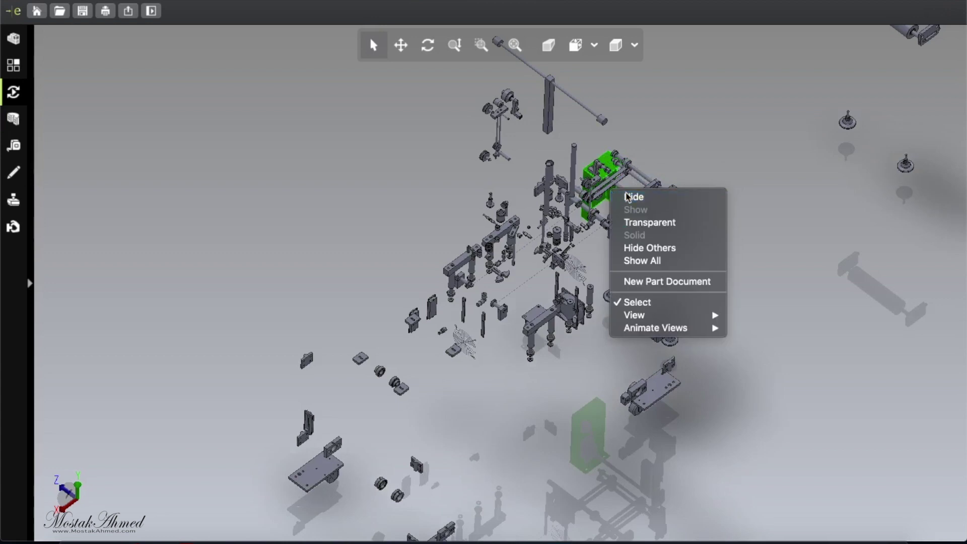
click(631, 196)
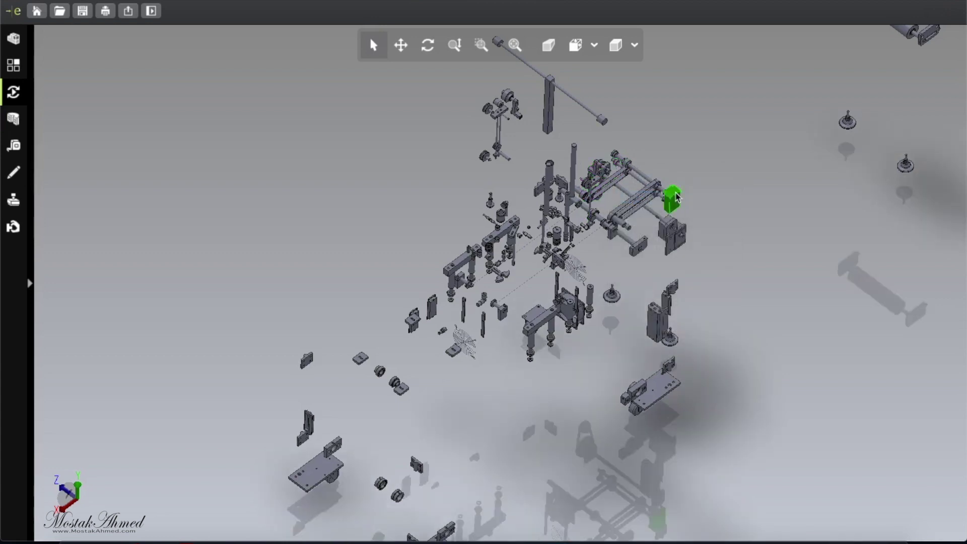
Hide the box cover at the belt unit's far end, the motor below it and that motor's shaft bracket
right_click(677, 197)
click(701, 203)
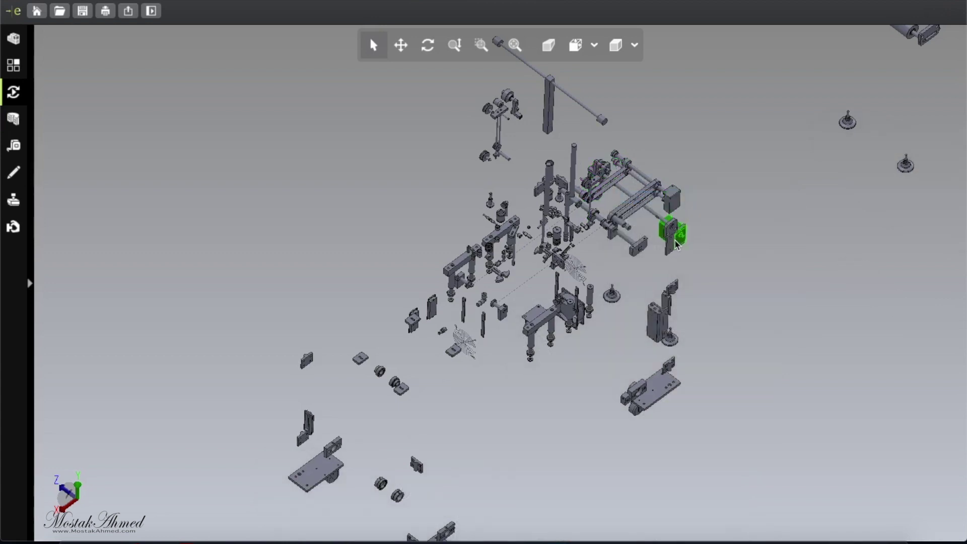
right_click(676, 244)
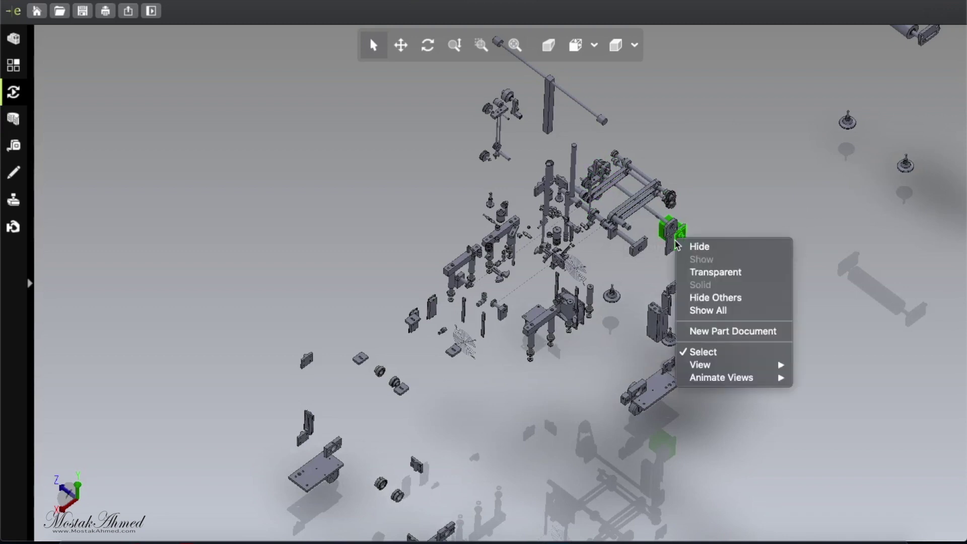
click(699, 246)
right_click(675, 233)
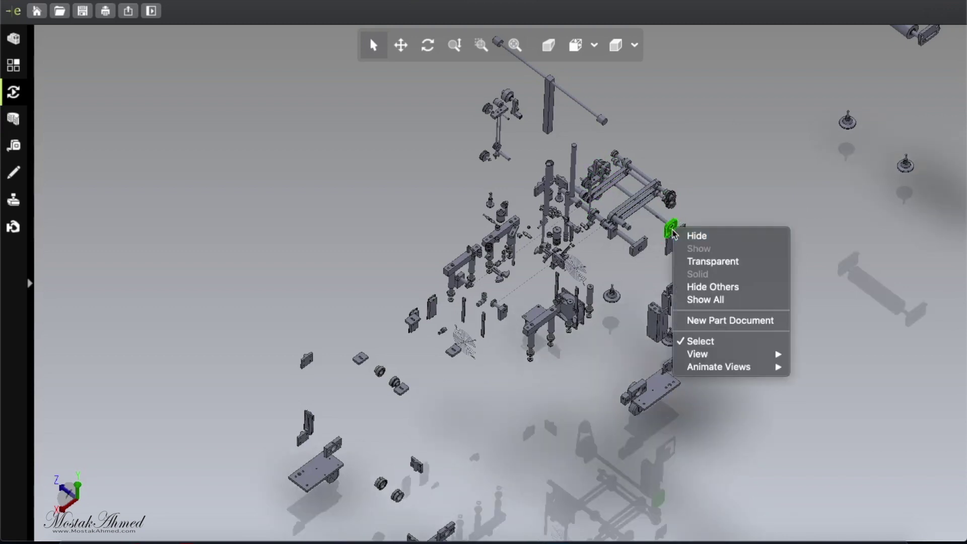
click(691, 237)
Hide the flat base plate near the belt unit, the upright block above it and the leg frame's crossbar
right_click(653, 384)
click(676, 391)
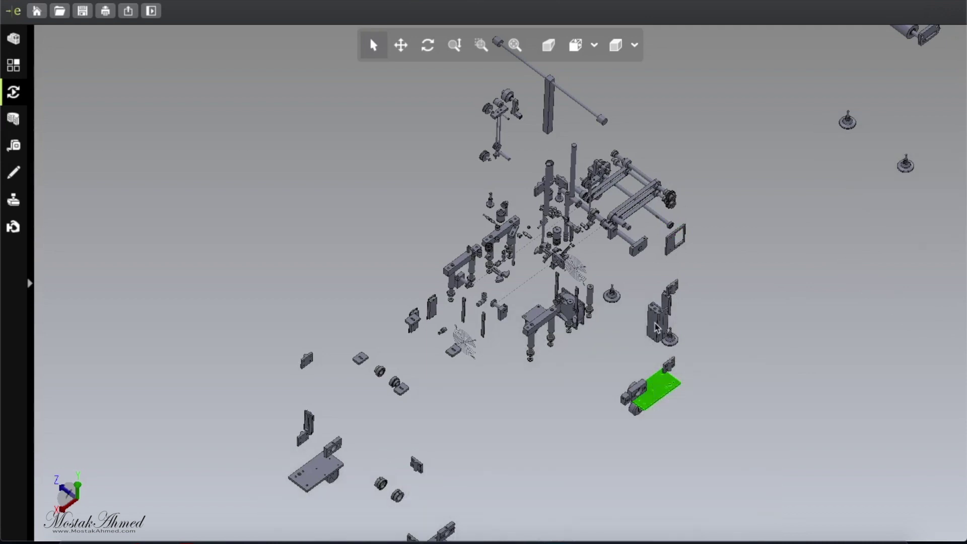
right_click(656, 321)
key(Escape)
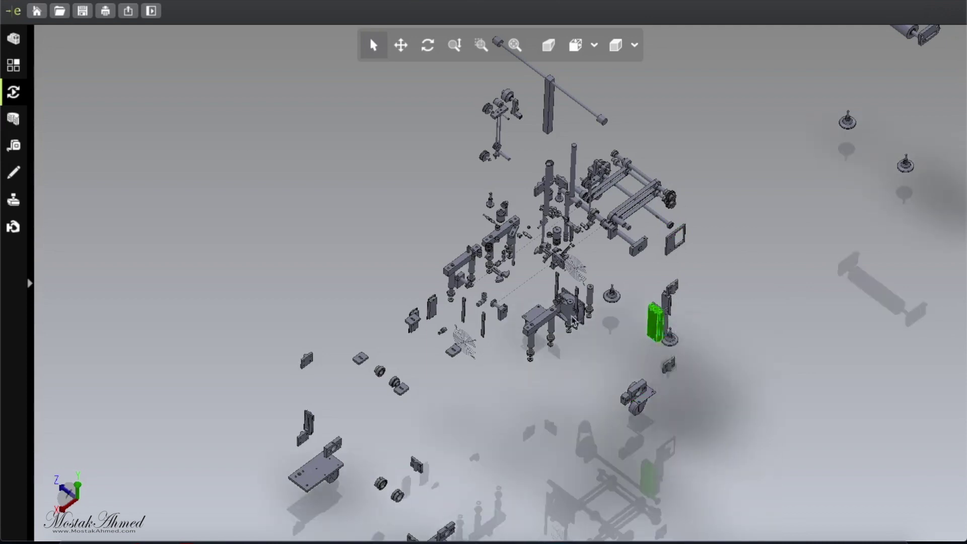
click(539, 322)
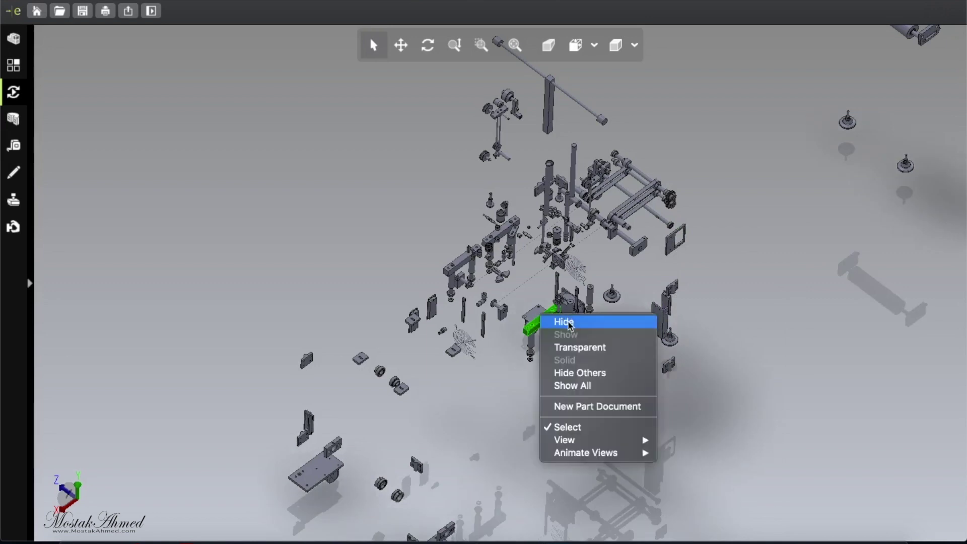